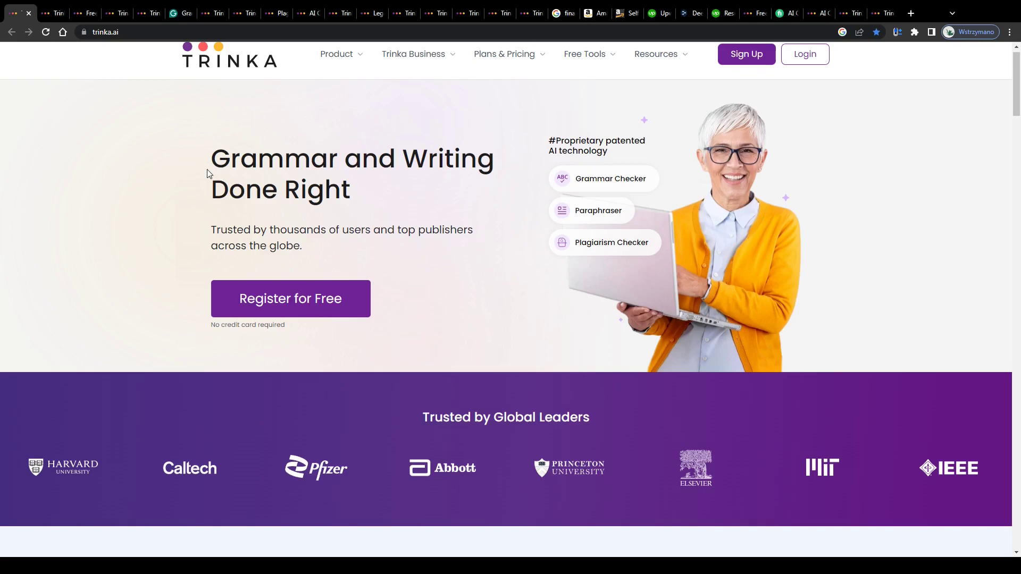
# Scroll and skim the paragraph text on the first open Trinka page.
pyautogui.scroll(-5, 208, 172)
pyautogui.scroll(-4, 207, 172)
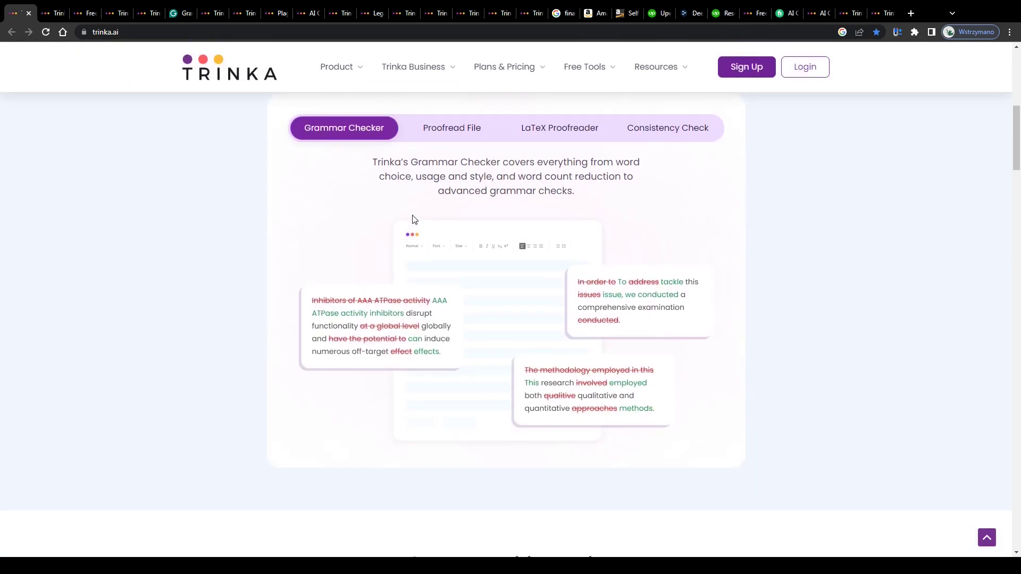
pyautogui.scroll(2, 414, 219)
pyautogui.moveTo(381, 274); pyautogui.dragTo(575, 298)
pyautogui.click(360, 269)
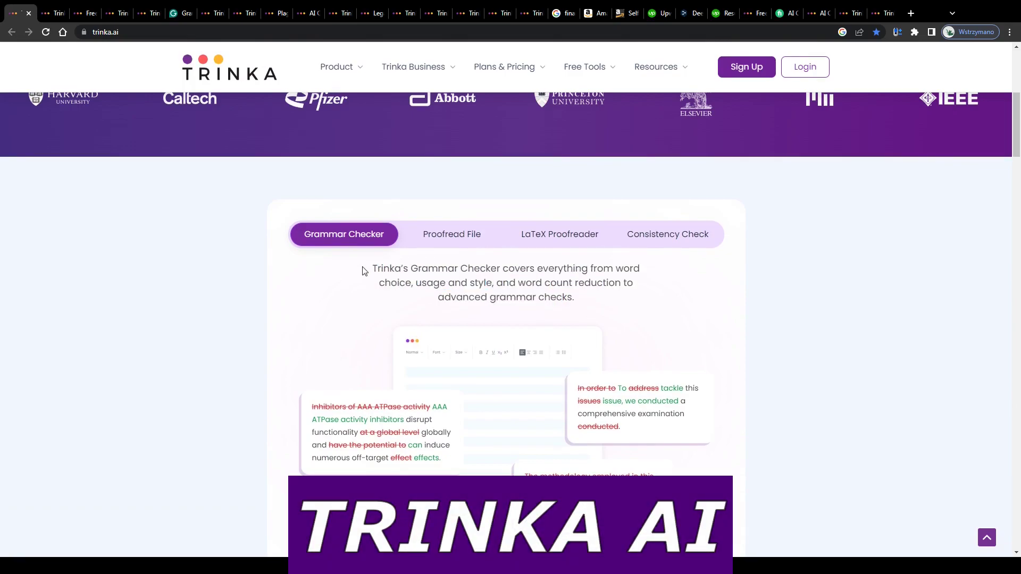
pyautogui.scroll(7, 341, 269)
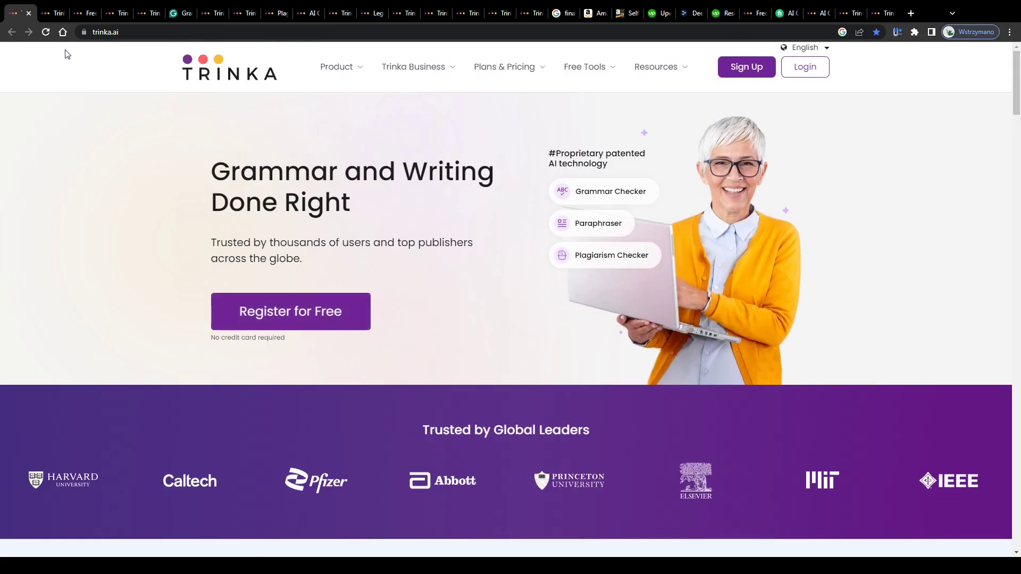
# Review the grammar-checker page's 'Enhance Grammar & Writing With AI' headline.
pyautogui.click(49, 16)
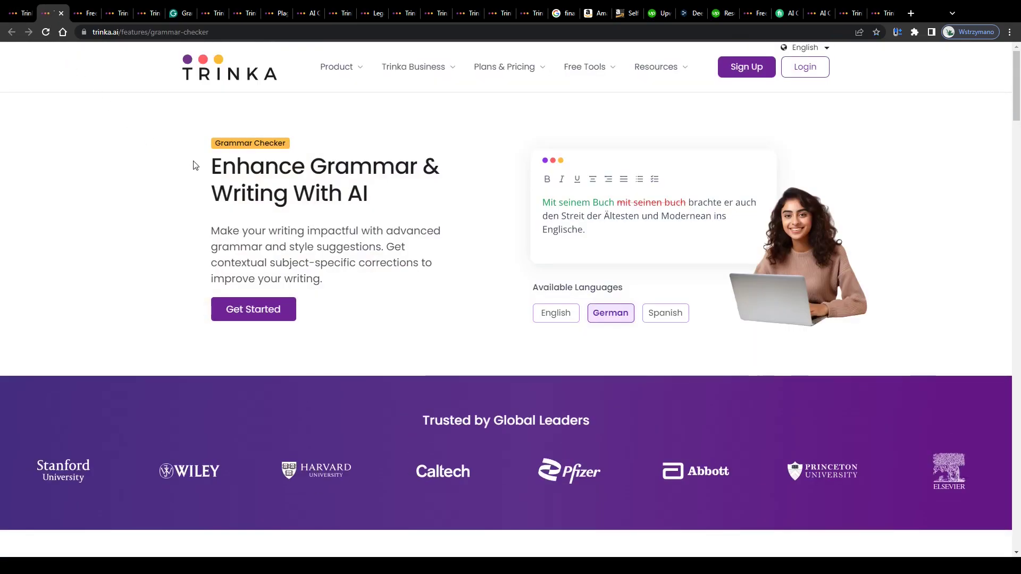
pyautogui.moveTo(194, 163); pyautogui.dragTo(228, 194)
pyautogui.click(170, 189)
pyautogui.scroll(-9, 171, 190)
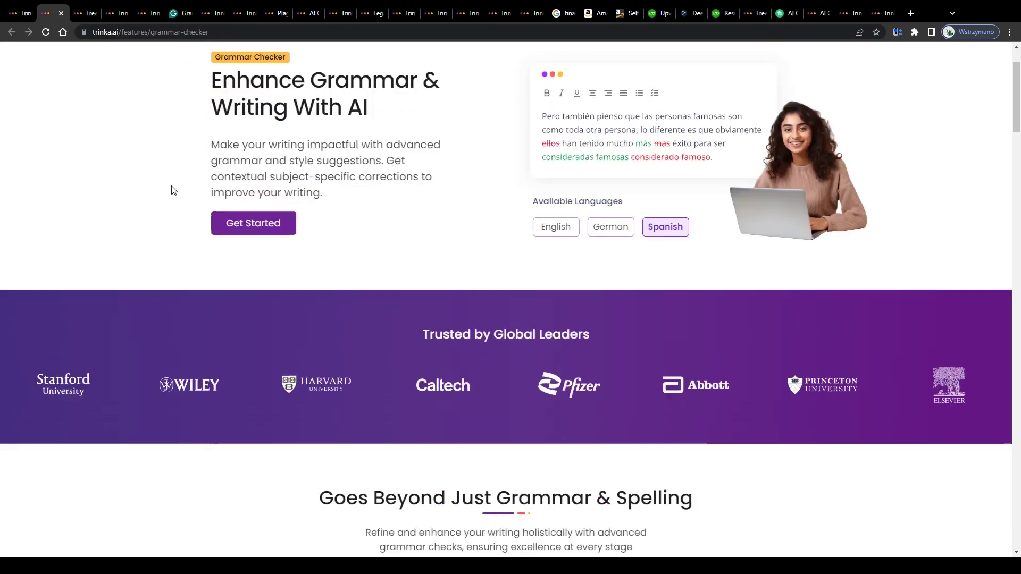
# Glance at the Free Grammar Checker heading and the My Drive dashboard.
pyautogui.hotkey('ctrl', 'Tab')
pyautogui.moveTo(313, 109); pyautogui.dragTo(632, 140)
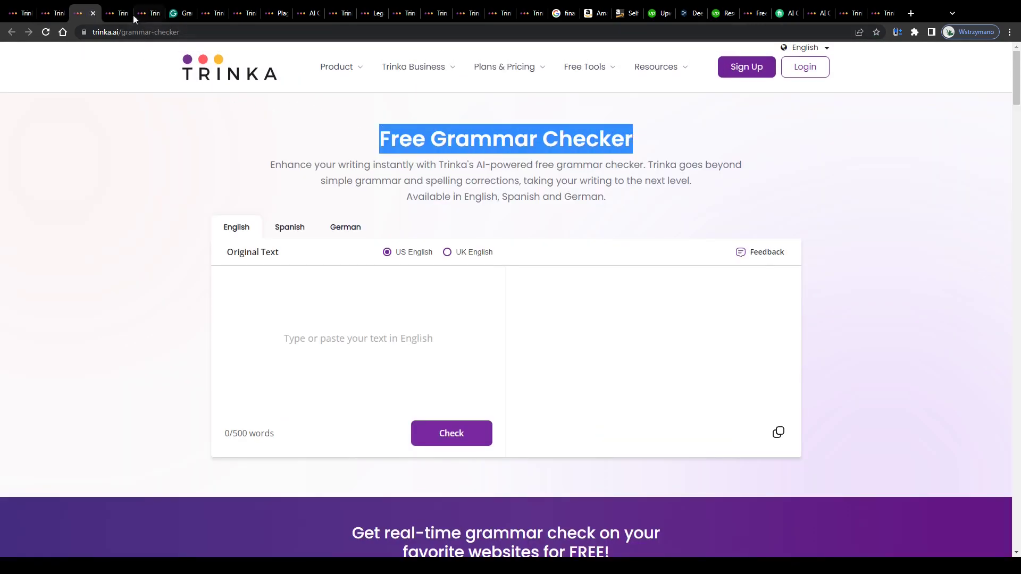
pyautogui.click(110, 9)
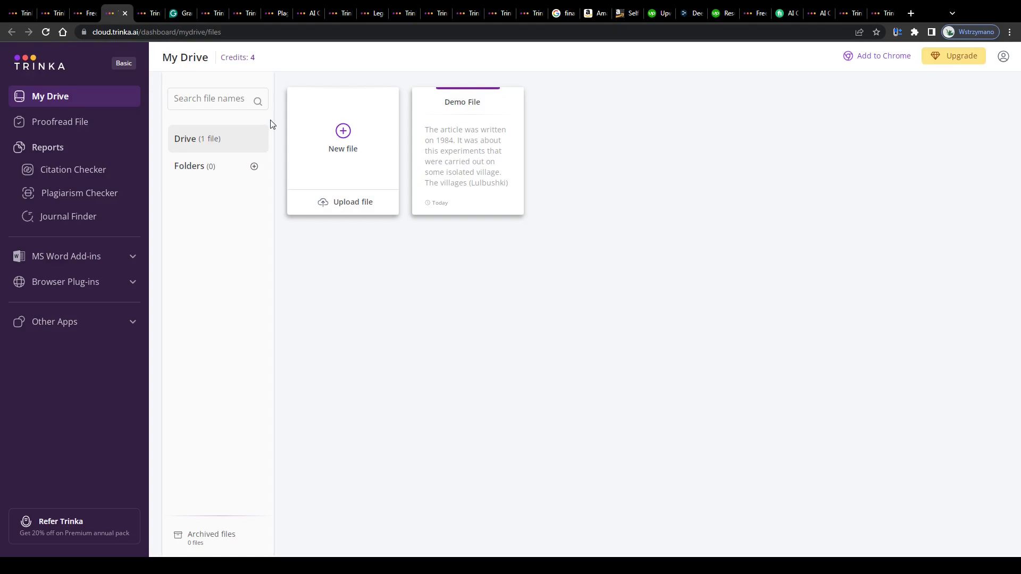
pyautogui.scroll(4, 272, 124)
# Read the homepage hero, then scroll down to the Make Your Writing Unique section.
pyautogui.click(152, 10)
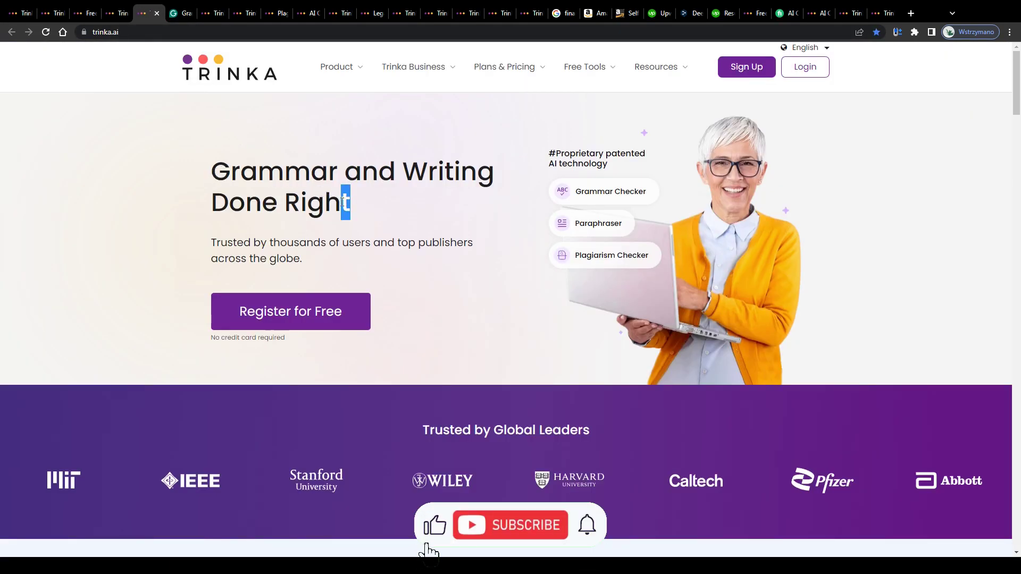
pyautogui.moveTo(347, 201); pyautogui.dragTo(202, 171)
pyautogui.click(480, 204)
pyautogui.scroll(-8, 481, 204)
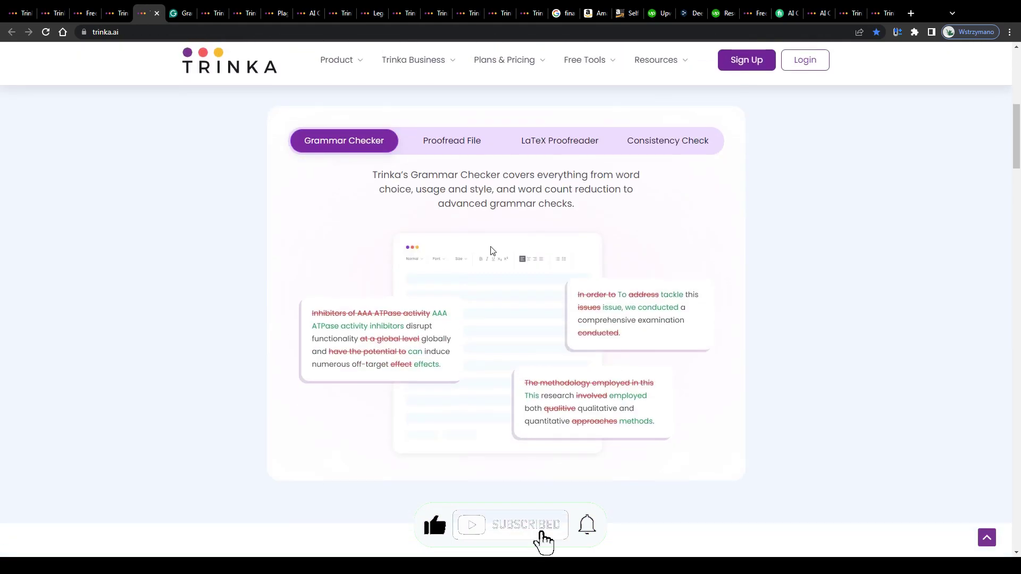
pyautogui.scroll(-7, 480, 203)
pyautogui.moveTo(384, 198); pyautogui.dragTo(667, 208)
pyautogui.click(205, 509)
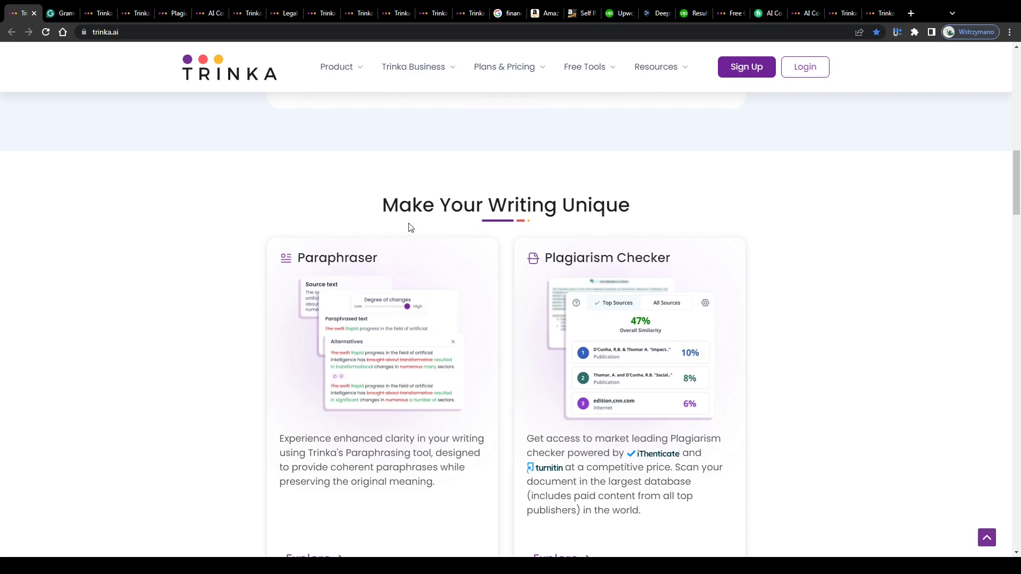
pyautogui.moveTo(375, 205); pyautogui.dragTo(668, 207)
pyautogui.scroll(4, 593, 282)
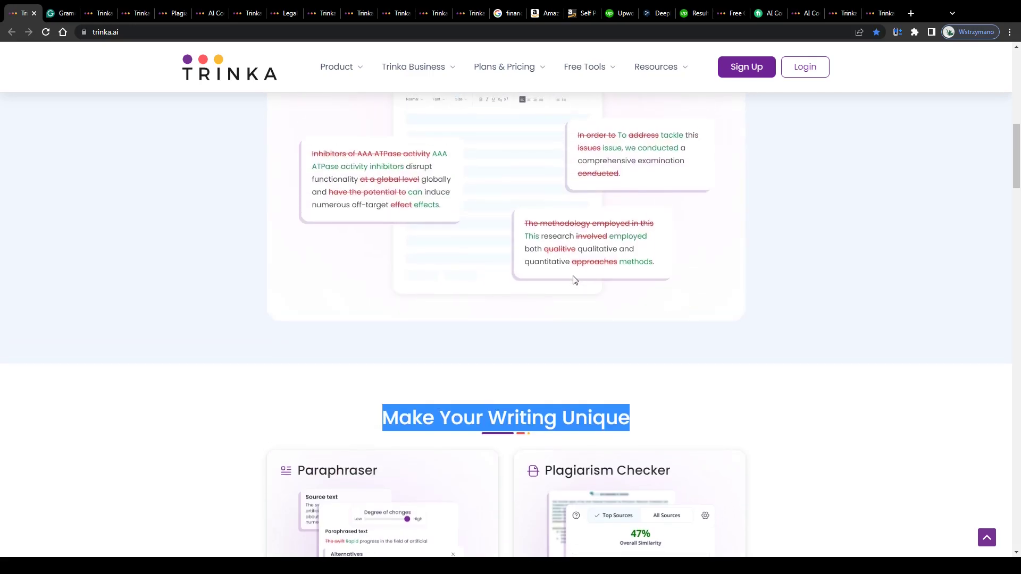
pyautogui.scroll(12, 574, 281)
pyautogui.moveTo(341, 193); pyautogui.dragTo(287, 338)
pyautogui.click(310, 170)
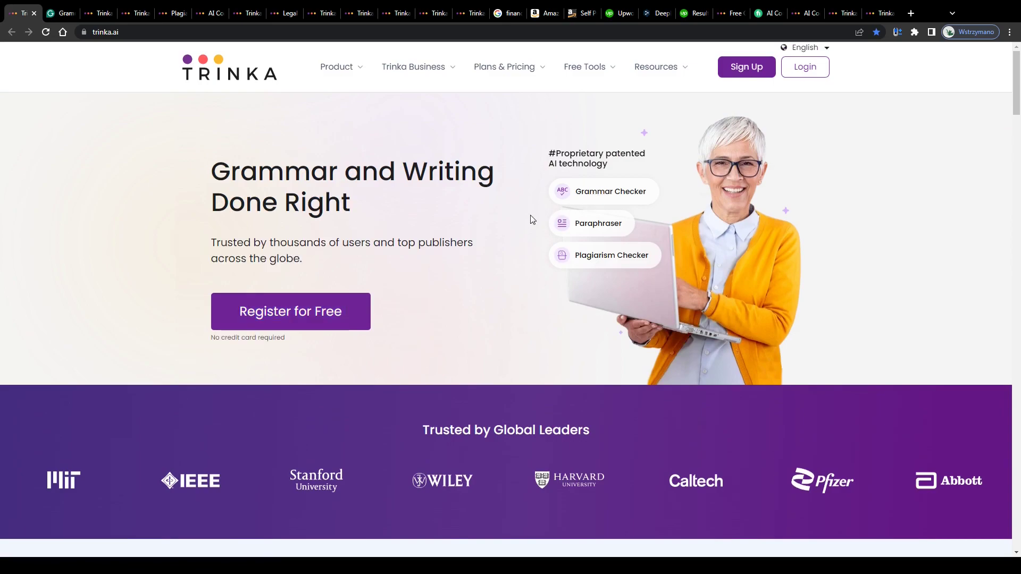
pyautogui.scroll(-5, 529, 215)
pyautogui.scroll(-2, 461, 191)
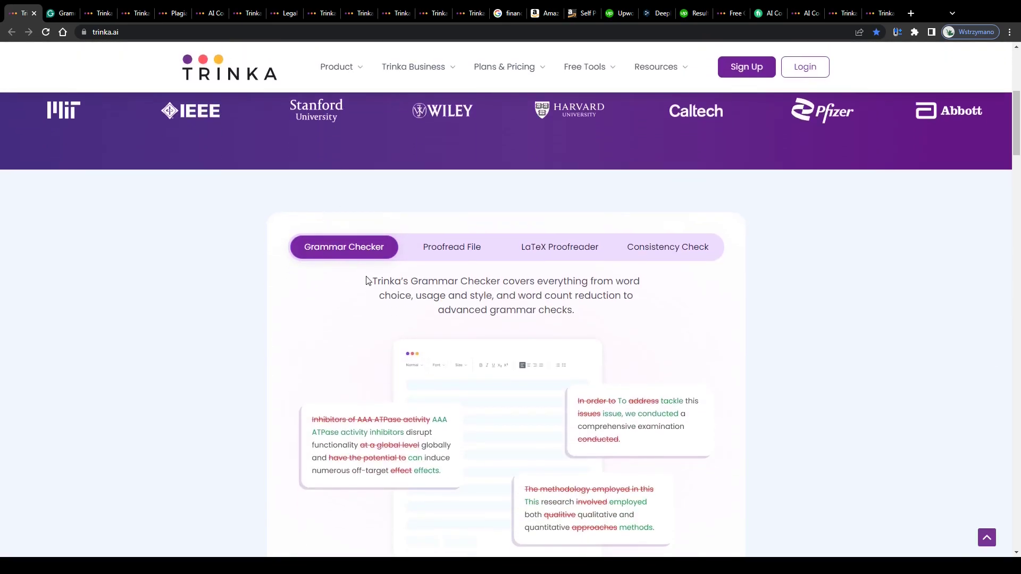
pyautogui.moveTo(366, 280); pyautogui.dragTo(550, 285)
pyautogui.scroll(-4, 551, 285)
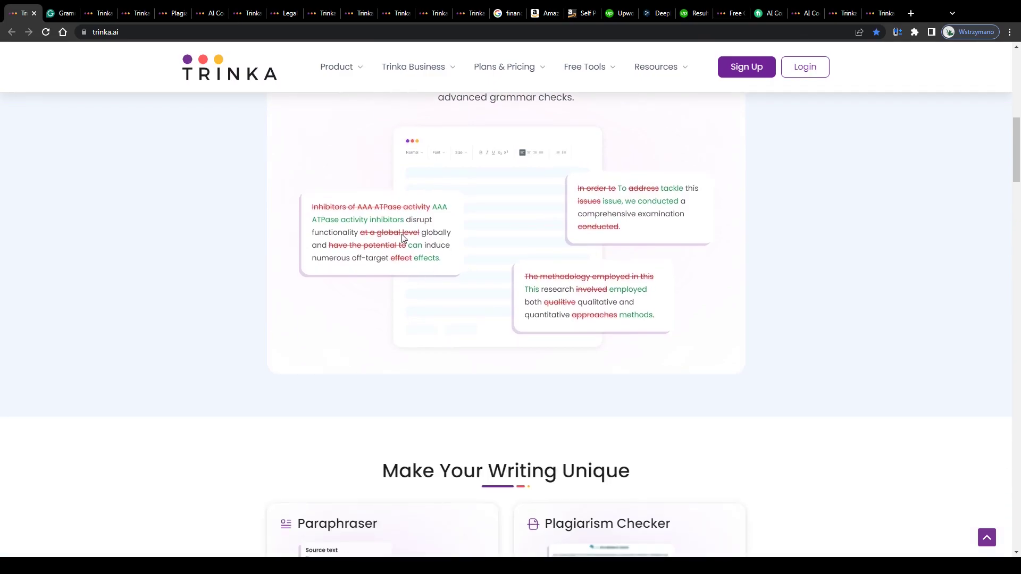
pyautogui.scroll(2, 433, 239)
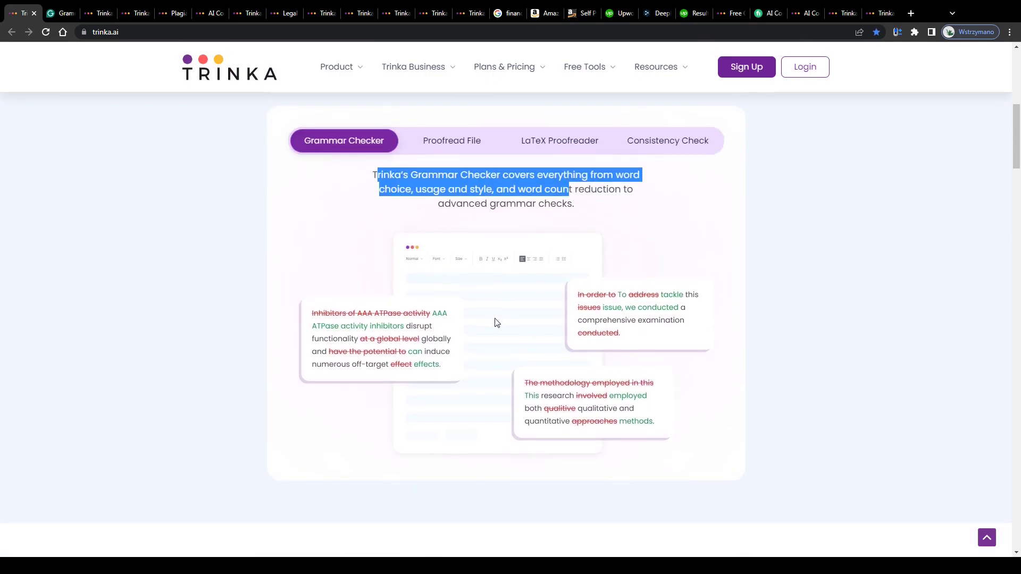
pyautogui.click(486, 219)
pyautogui.scroll(-7, 481, 202)
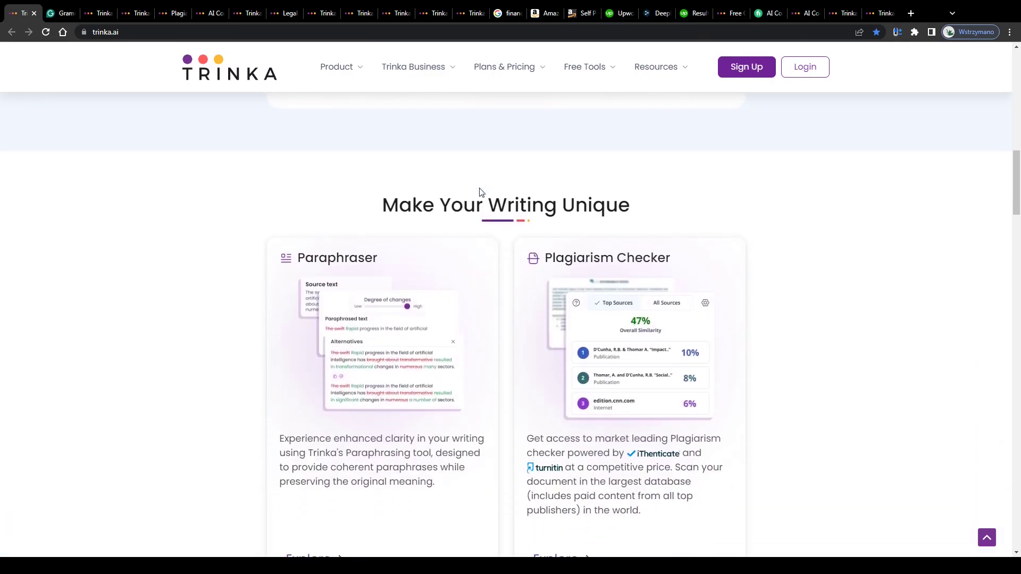
pyautogui.moveTo(400, 205); pyautogui.dragTo(561, 204)
pyautogui.scroll(-10, 561, 205)
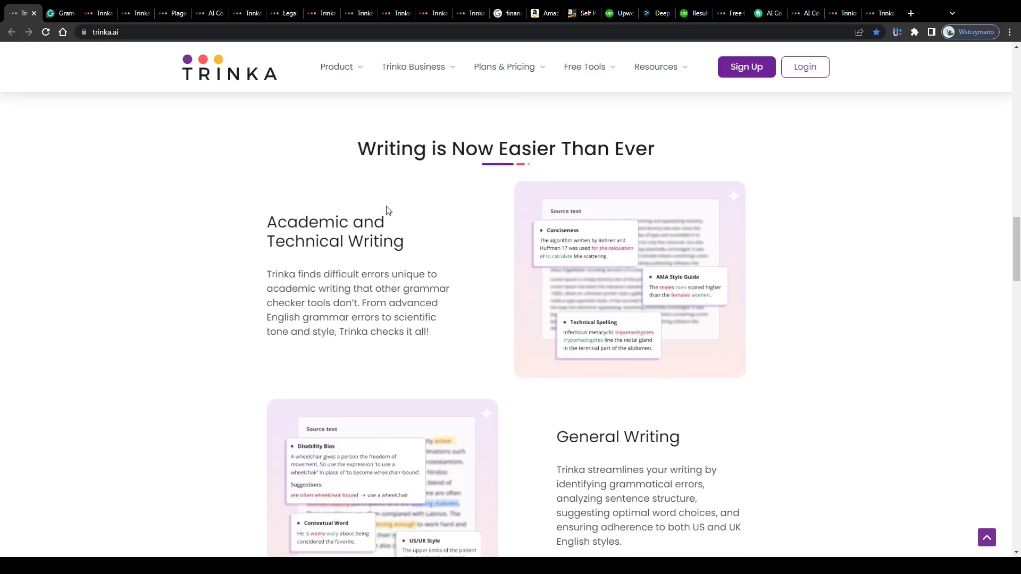
pyautogui.moveTo(266, 213); pyautogui.dragTo(409, 239)
pyautogui.scroll(-3, 435, 249)
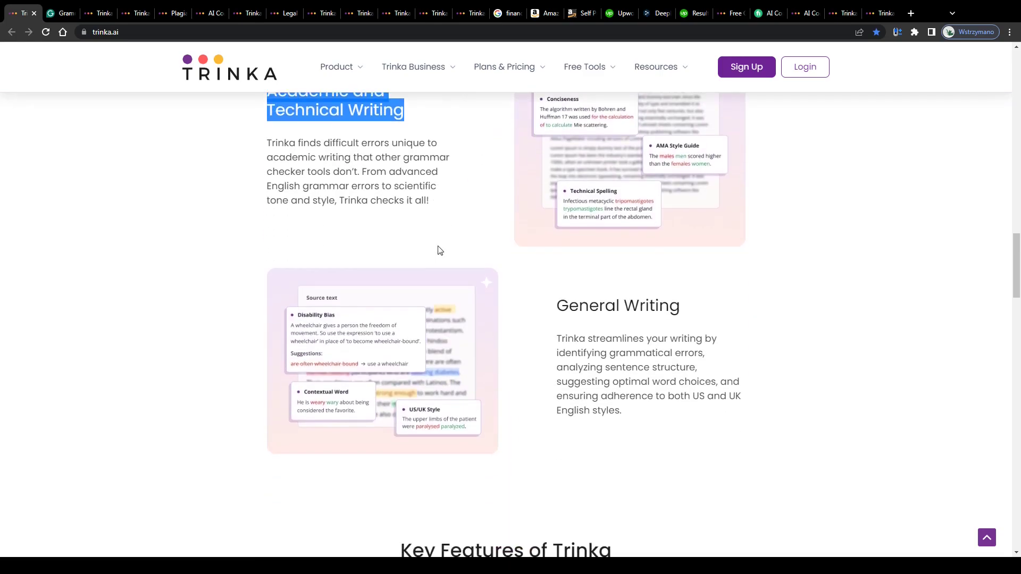
pyautogui.moveTo(557, 277); pyautogui.dragTo(671, 277)
pyautogui.click(603, 285)
pyautogui.scroll(-5, 603, 285)
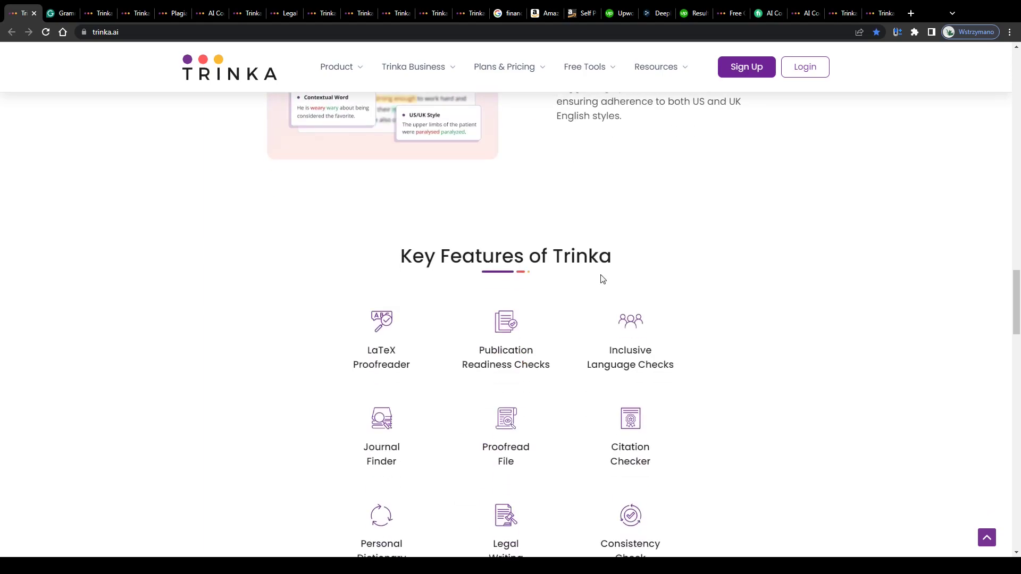
pyautogui.scroll(-2, 525, 291)
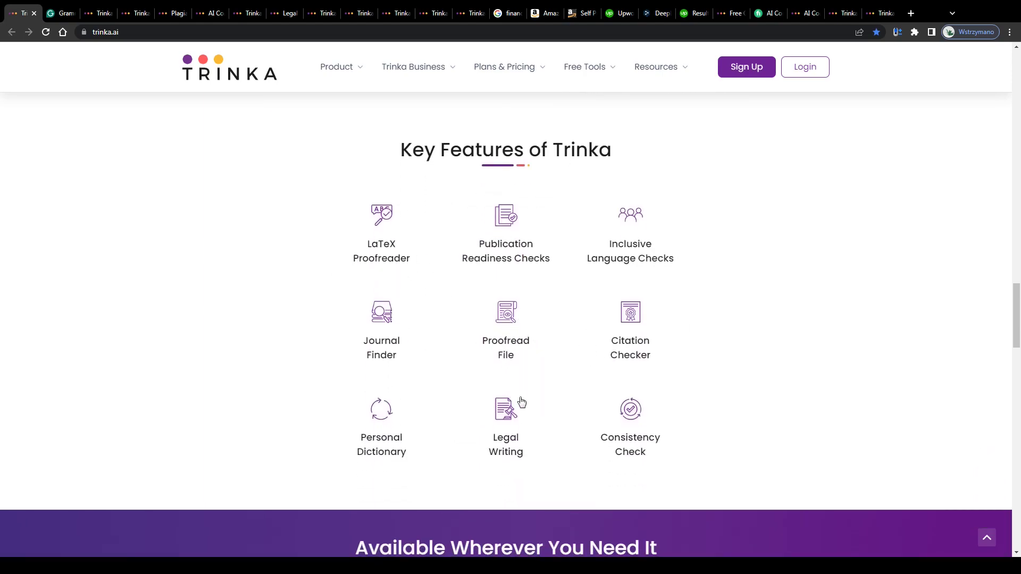
pyautogui.scroll(10, 536, 383)
pyautogui.scroll(15, 534, 381)
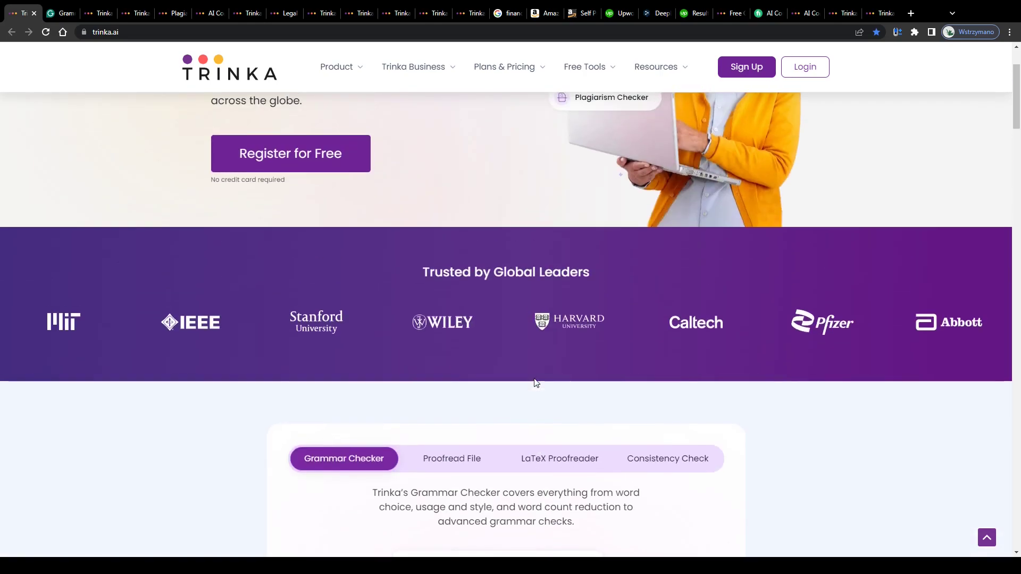
pyautogui.scroll(-5, 515, 334)
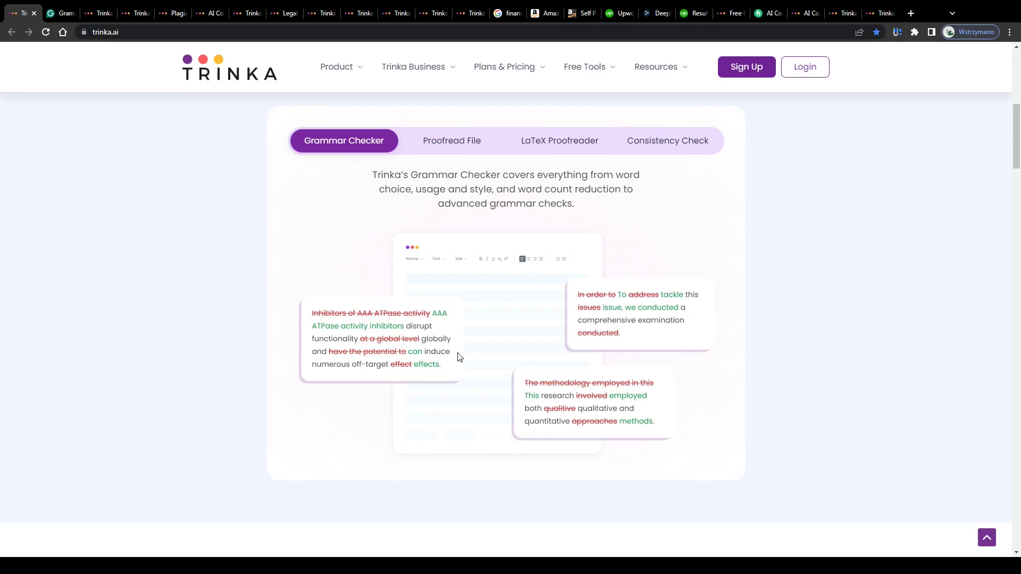
pyautogui.scroll(9, 459, 357)
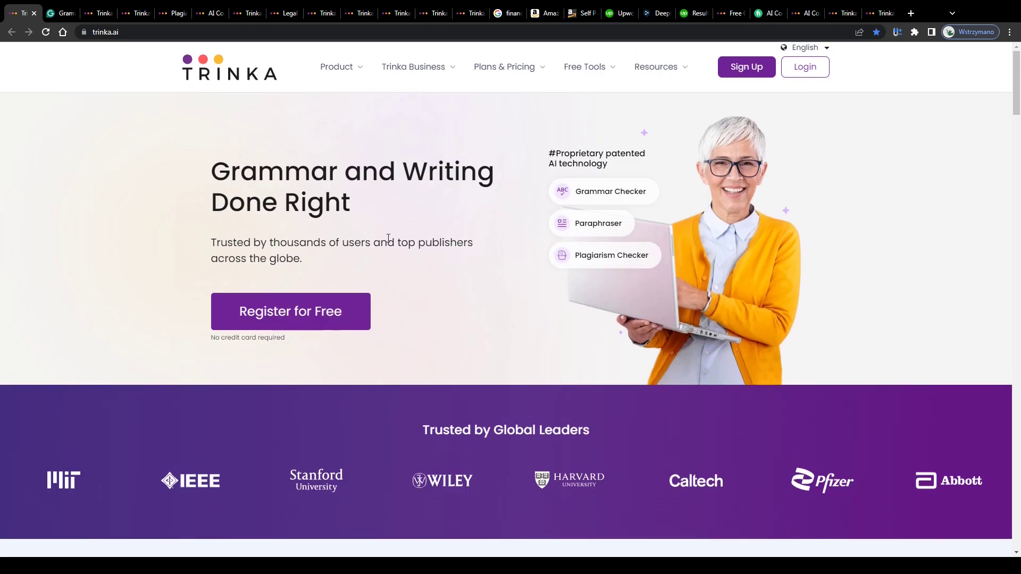
# Skim Grammarly's homepage headline, then close it and return to Trinka's grammar-checker page.
pyautogui.click(54, 22)
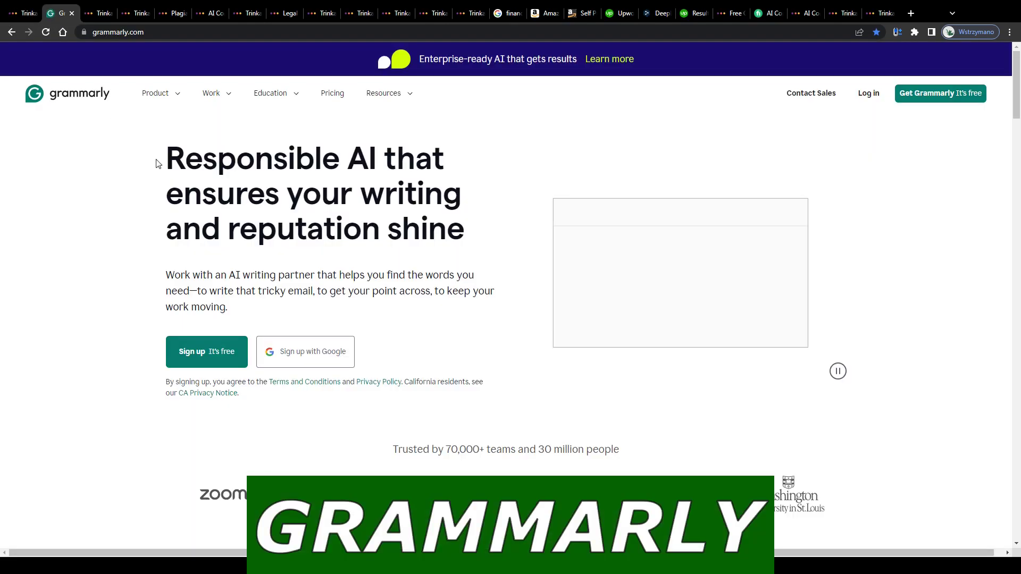
pyautogui.moveTo(155, 164); pyautogui.dragTo(203, 193)
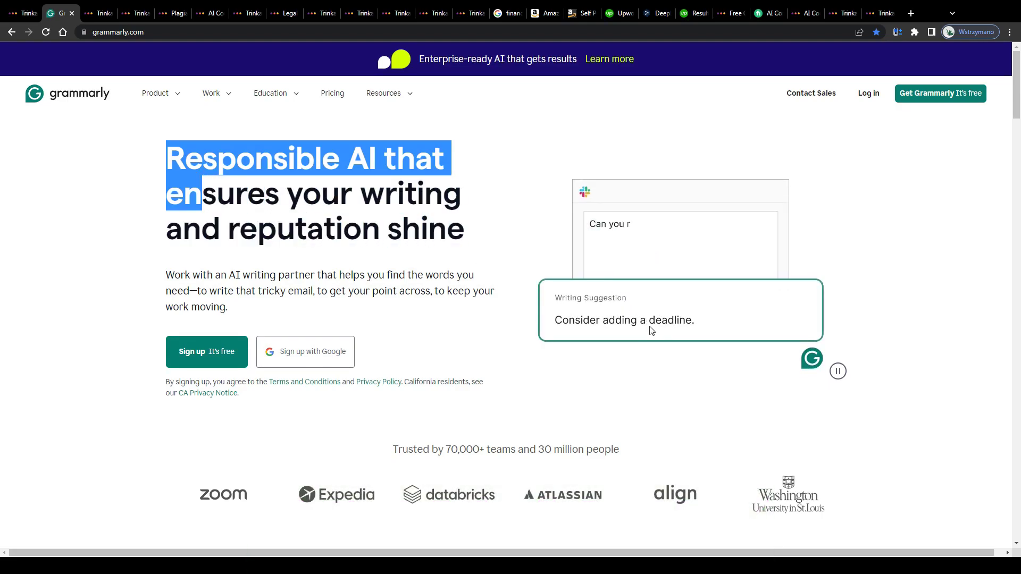
pyautogui.click(283, 423)
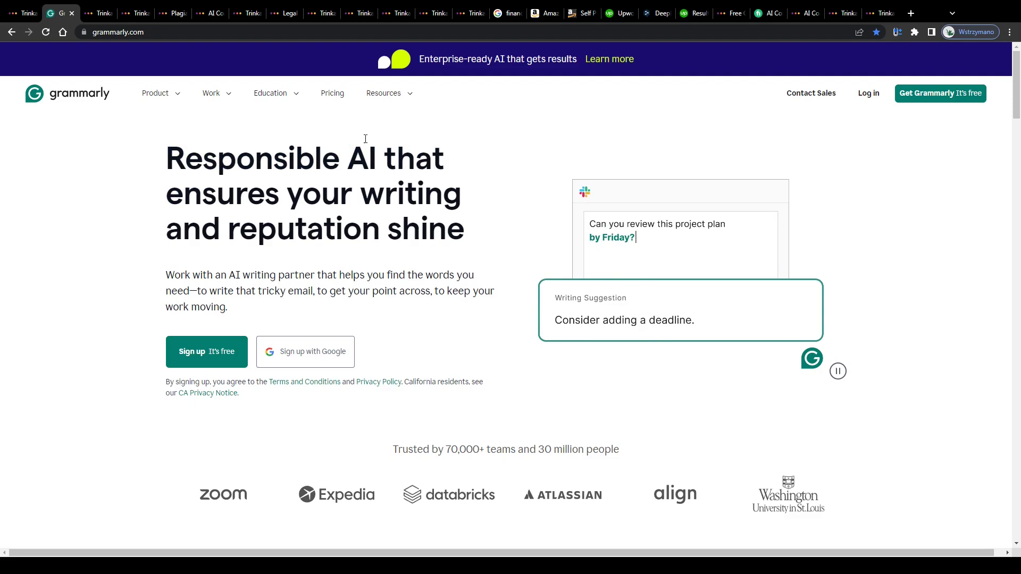
pyautogui.moveTo(255, 160); pyautogui.dragTo(428, 228)
pyautogui.click(225, 433)
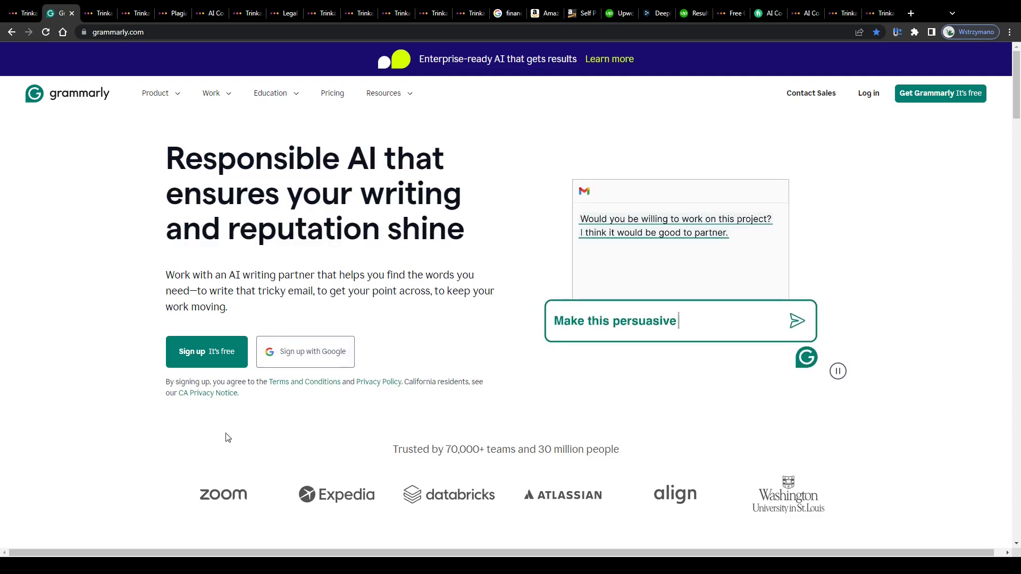
pyautogui.hotkey('ctrl', 'w')
pyautogui.moveTo(236, 162); pyautogui.dragTo(362, 194)
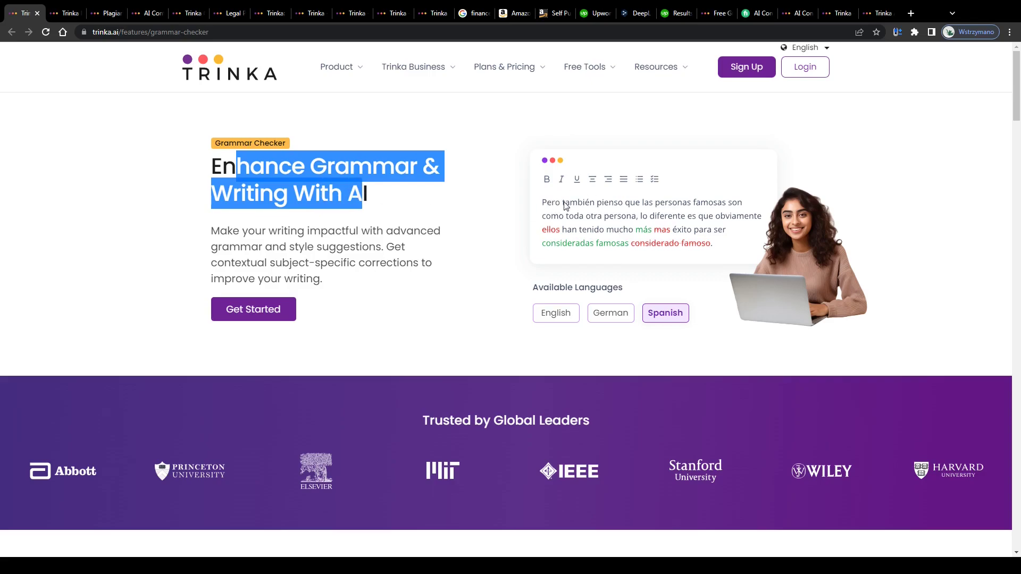
# Scroll through the Grammar Checker features grid and back up to the English/German/Spanish hero.
pyautogui.moveTo(456, 207); pyautogui.dragTo(449, 233)
pyautogui.click(562, 317)
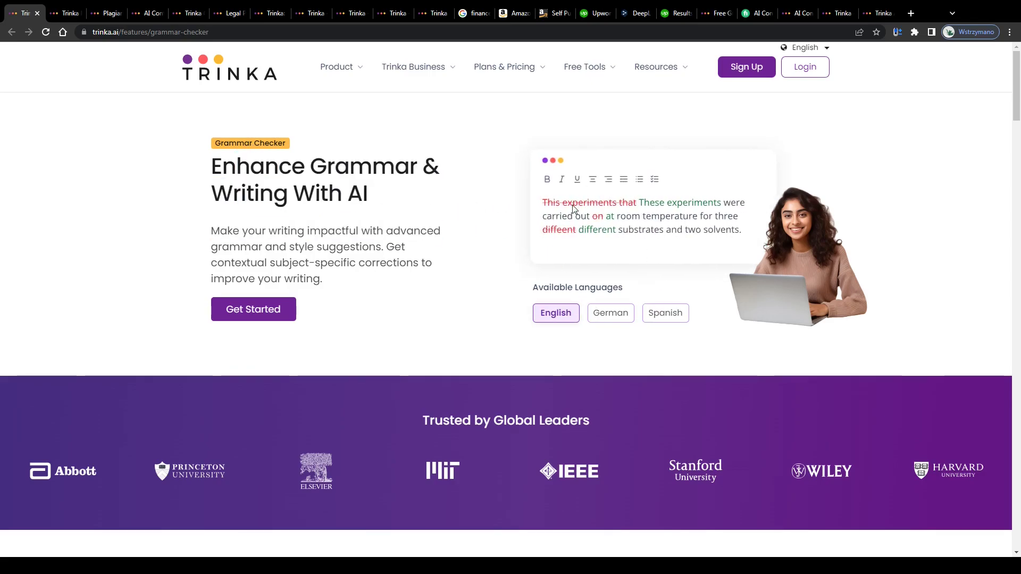
pyautogui.scroll(-8, 171, 144)
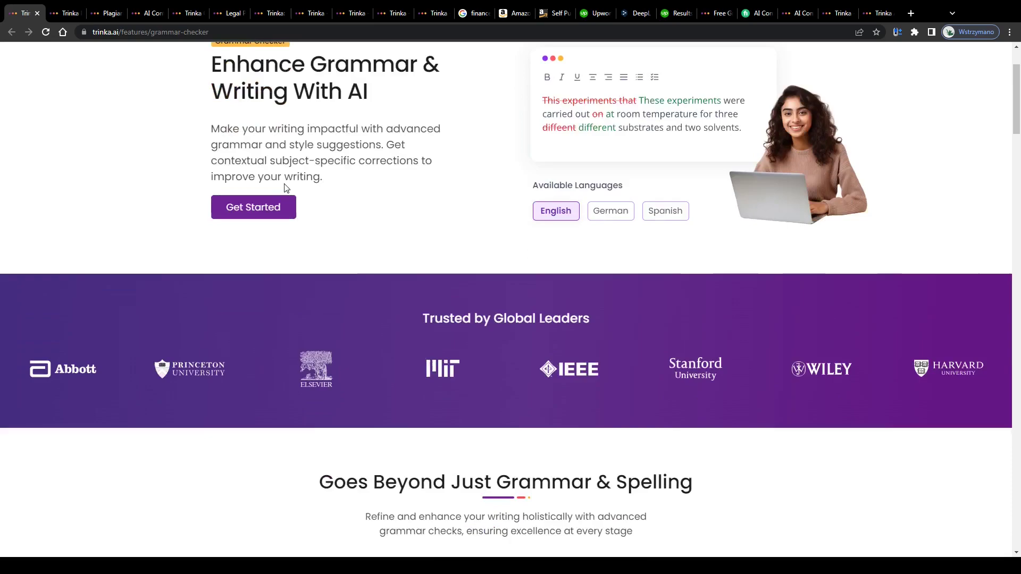
pyautogui.moveTo(311, 165); pyautogui.dragTo(245, 186)
pyautogui.scroll(-2, 319, 290)
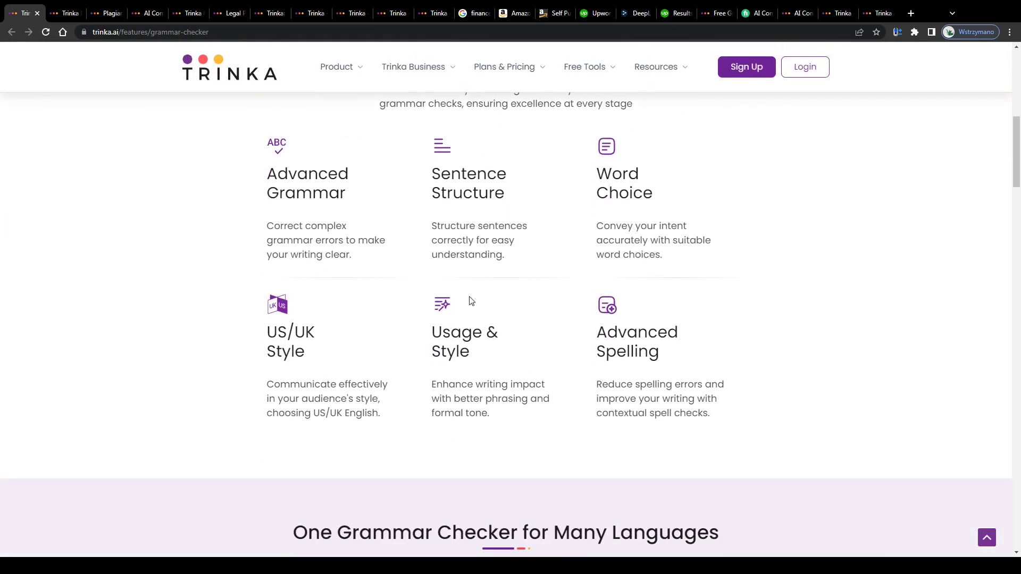
pyautogui.scroll(-3, 470, 299)
pyautogui.moveTo(292, 373); pyautogui.dragTo(337, 372)
pyautogui.scroll(5, 336, 372)
pyautogui.scroll(8, 336, 372)
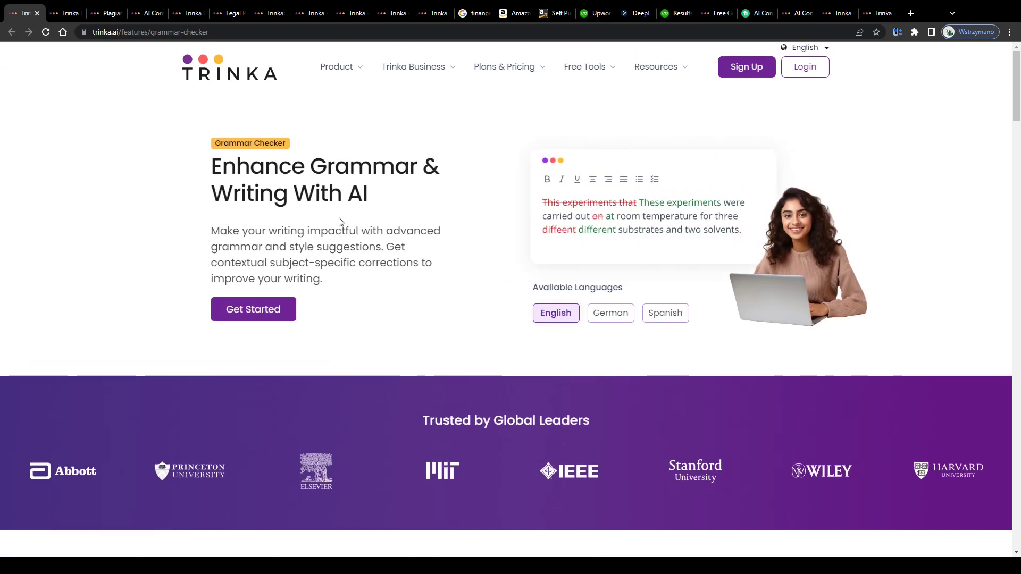
# Open the Paraphraser page and scroll through its Key Features and back up.
pyautogui.click(67, 11)
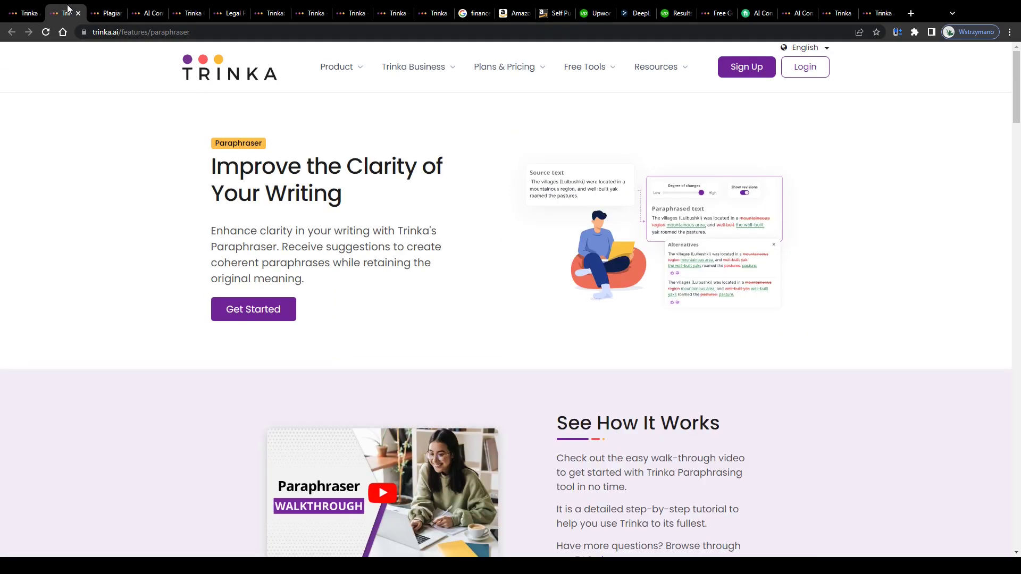
pyautogui.moveTo(204, 166); pyautogui.dragTo(369, 202)
pyautogui.click(213, 166)
pyautogui.scroll(-4, 573, 238)
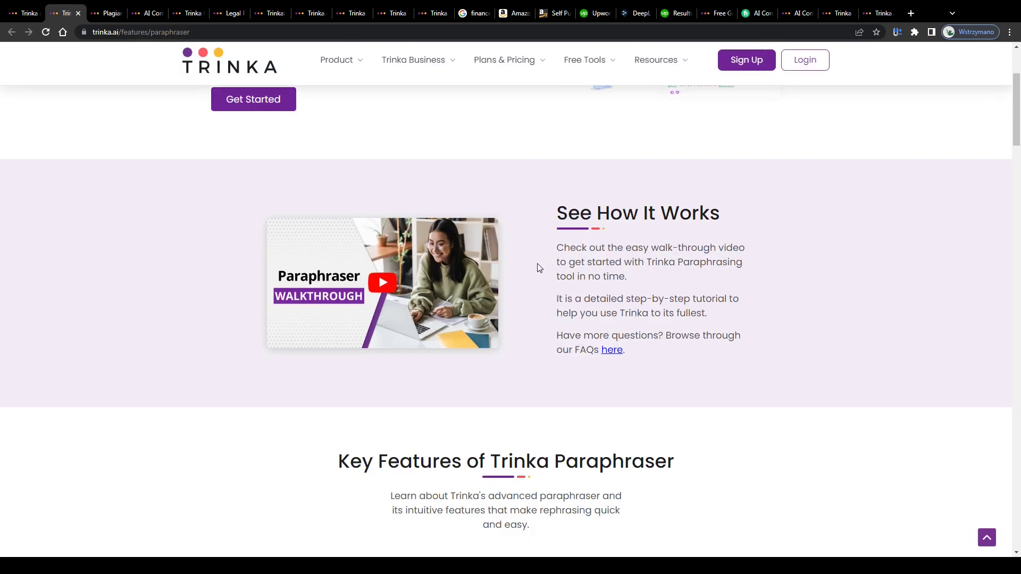
pyautogui.scroll(-6, 573, 237)
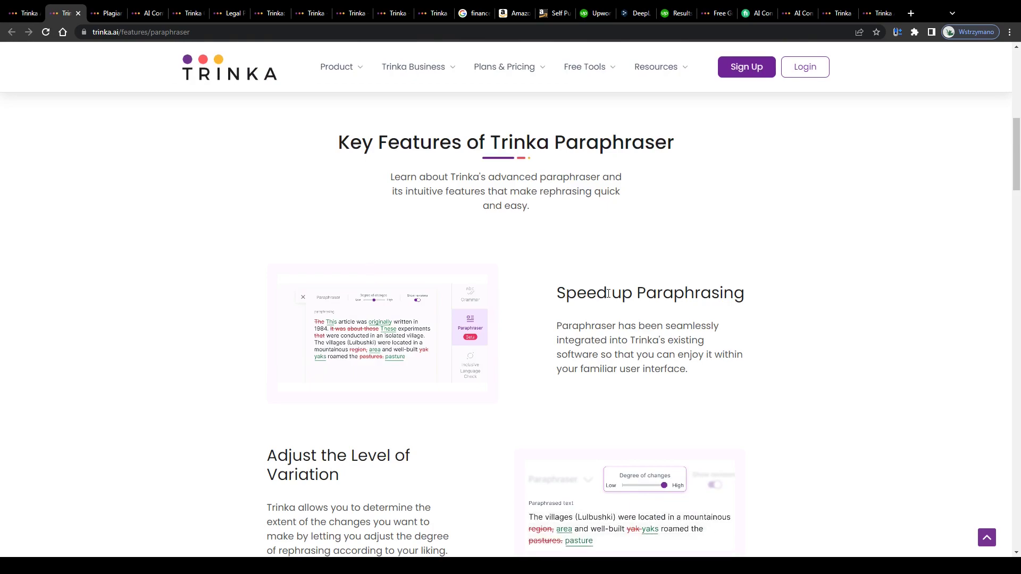
pyautogui.scroll(-4, 606, 341)
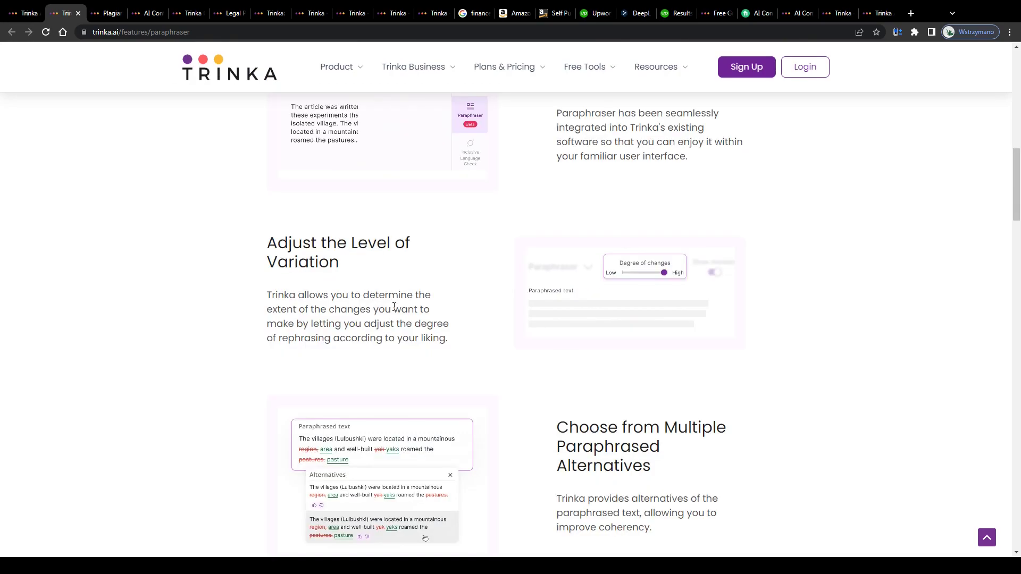
pyautogui.scroll(1, 602, 385)
pyautogui.scroll(10, 593, 387)
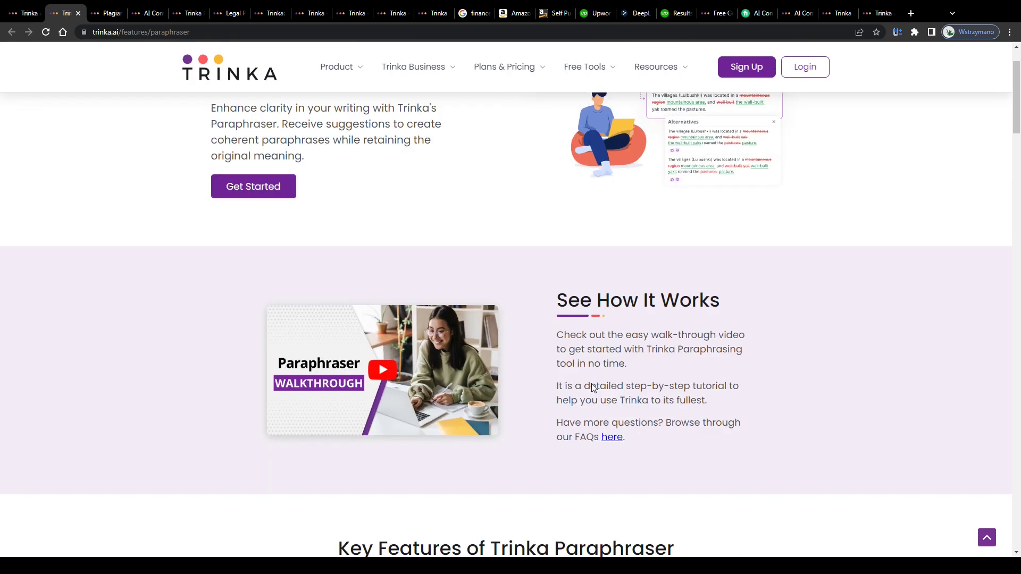
pyautogui.scroll(2, 593, 387)
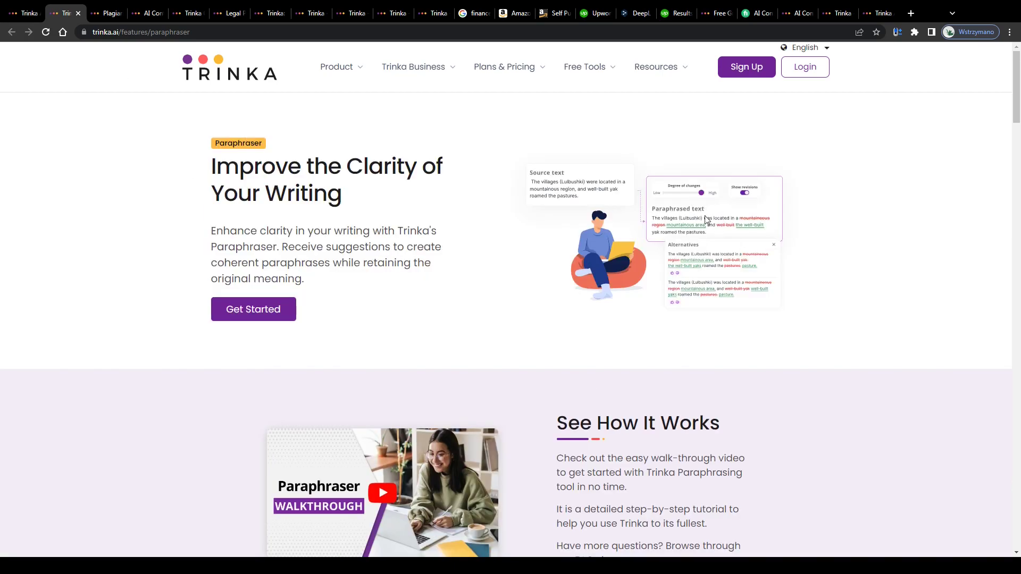
# Open the Plagiarism Checker page and read Key Features, including the free score's top 3 sources.
pyautogui.click(107, 13)
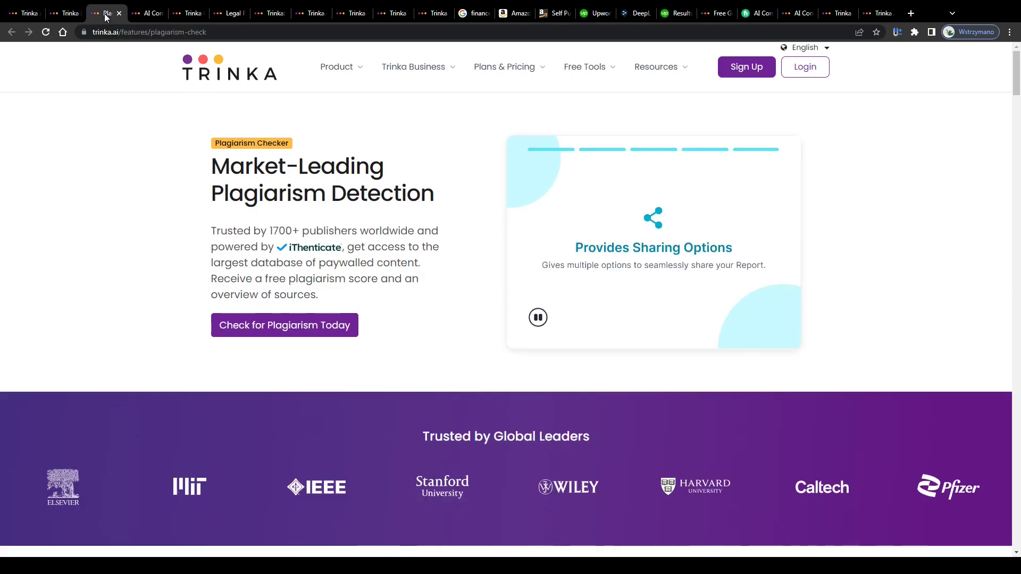
pyautogui.moveTo(211, 180); pyautogui.dragTo(435, 197)
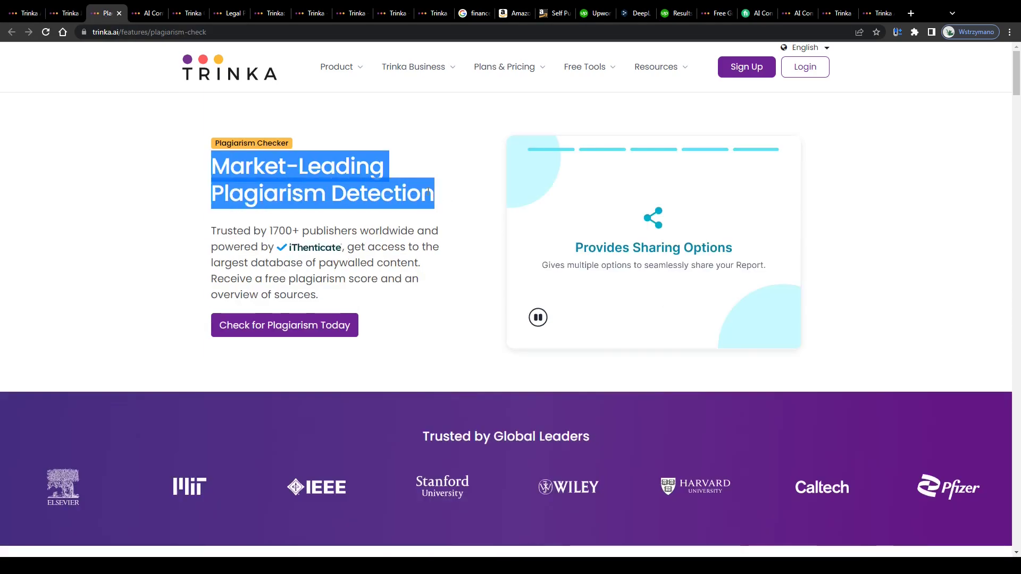
pyautogui.click(214, 209)
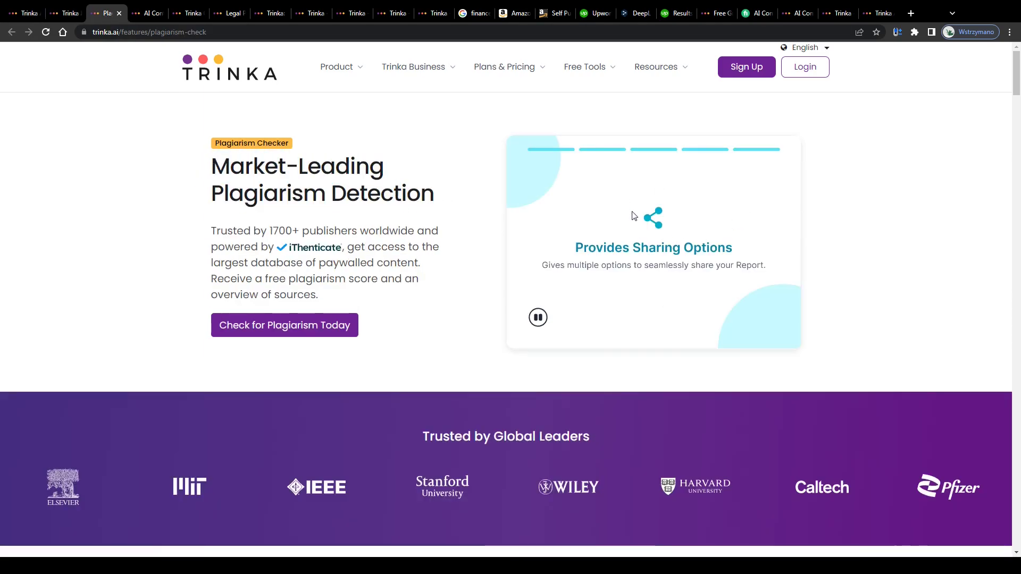
pyautogui.scroll(-9, 634, 215)
pyautogui.moveTo(353, 126); pyautogui.dragTo(620, 153)
pyautogui.scroll(-9, 515, 176)
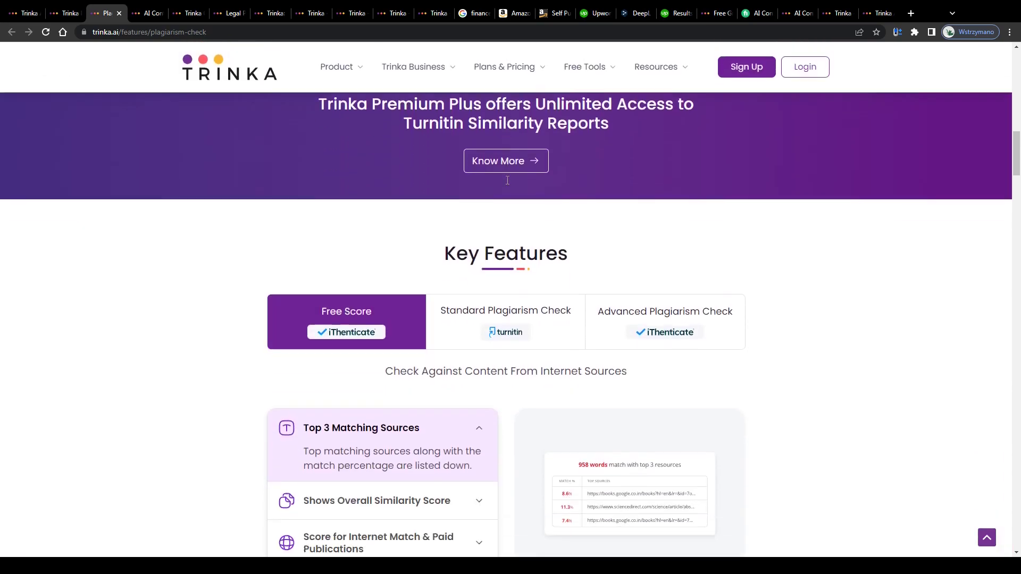
pyautogui.scroll(-3, 507, 180)
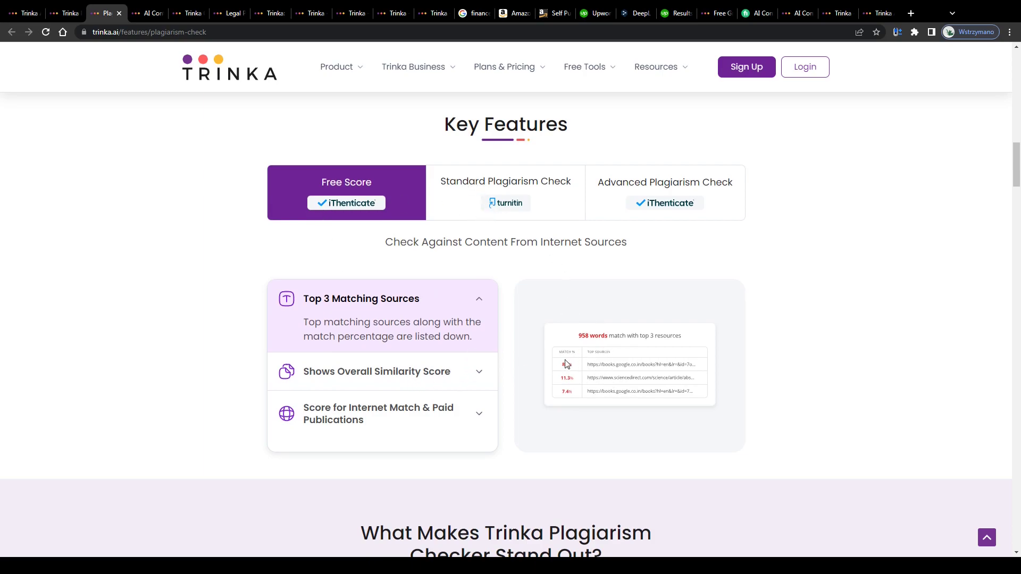
pyautogui.scroll(20, 383, 335)
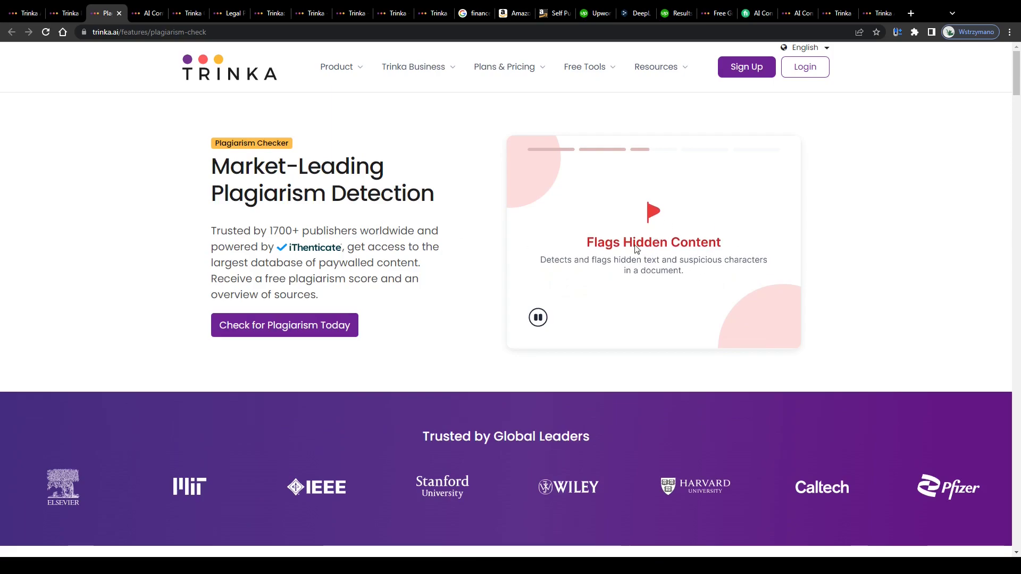
# Open the AI Content Detector page and try its text entry box.
pyautogui.click(142, 14)
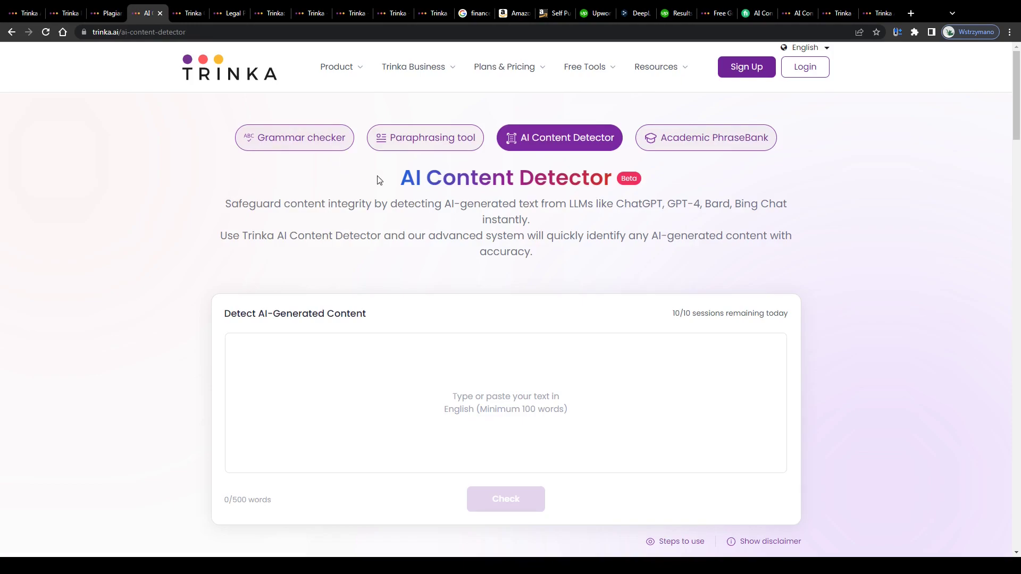
pyautogui.moveTo(402, 181); pyautogui.dragTo(601, 180)
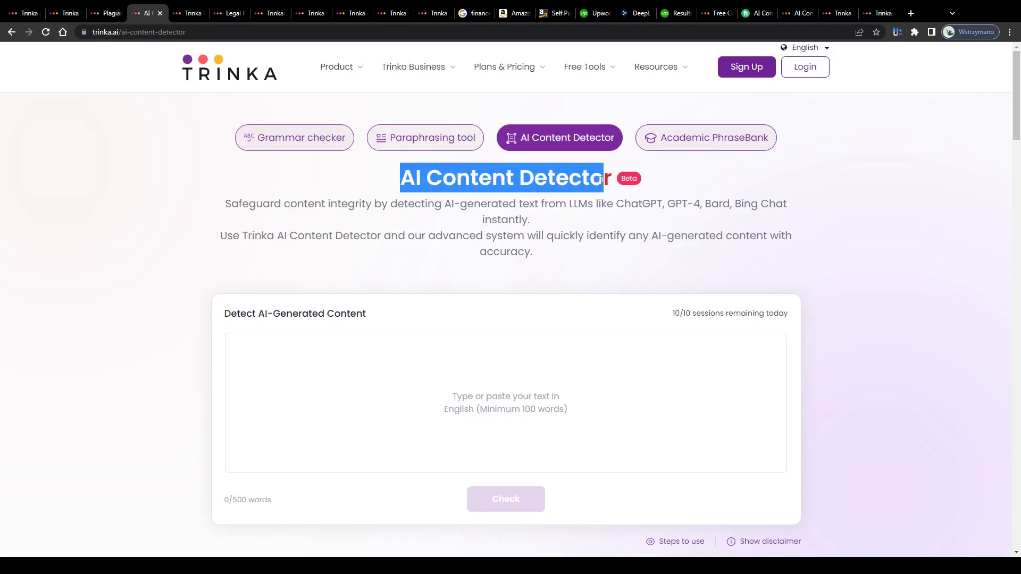
pyautogui.click(270, 318)
pyautogui.moveTo(219, 315); pyautogui.dragTo(410, 317)
pyautogui.scroll(-4, 479, 234)
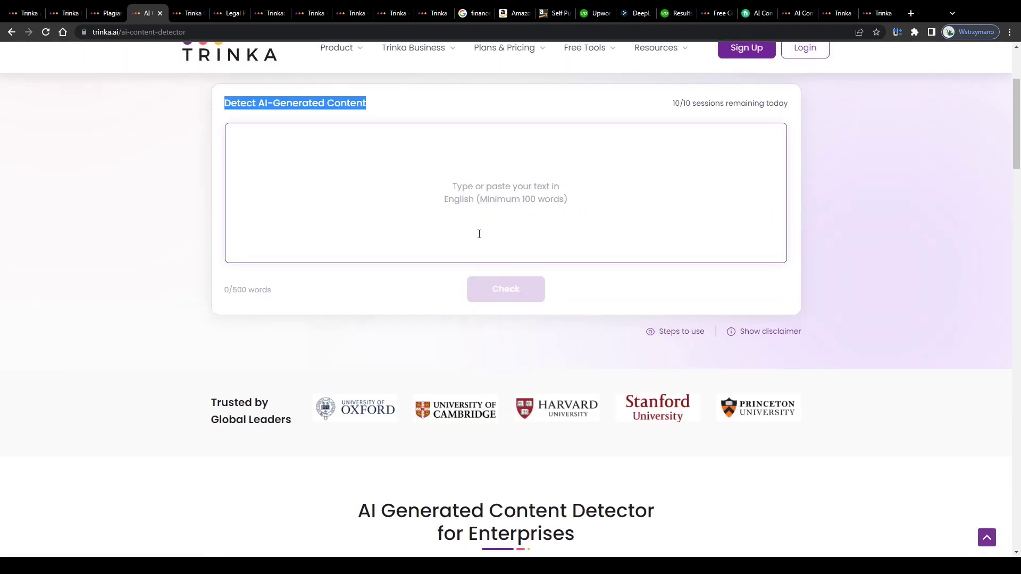
pyautogui.click(483, 196)
pyautogui.scroll(4, 467, 202)
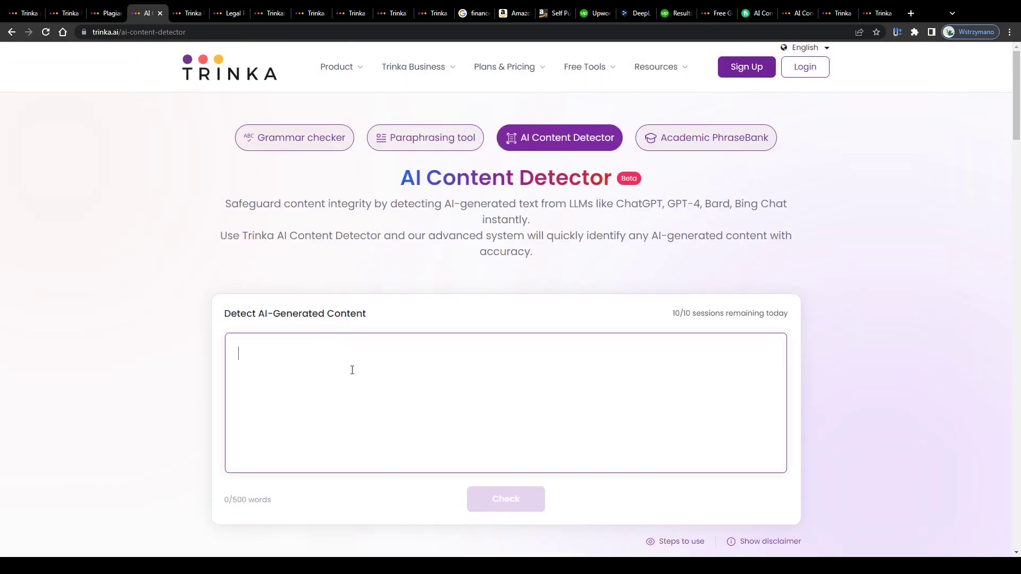
pyautogui.click(493, 323)
# Read the detector's title and its subtitle about AI-generated text.
pyautogui.moveTo(451, 206); pyautogui.dragTo(506, 205)
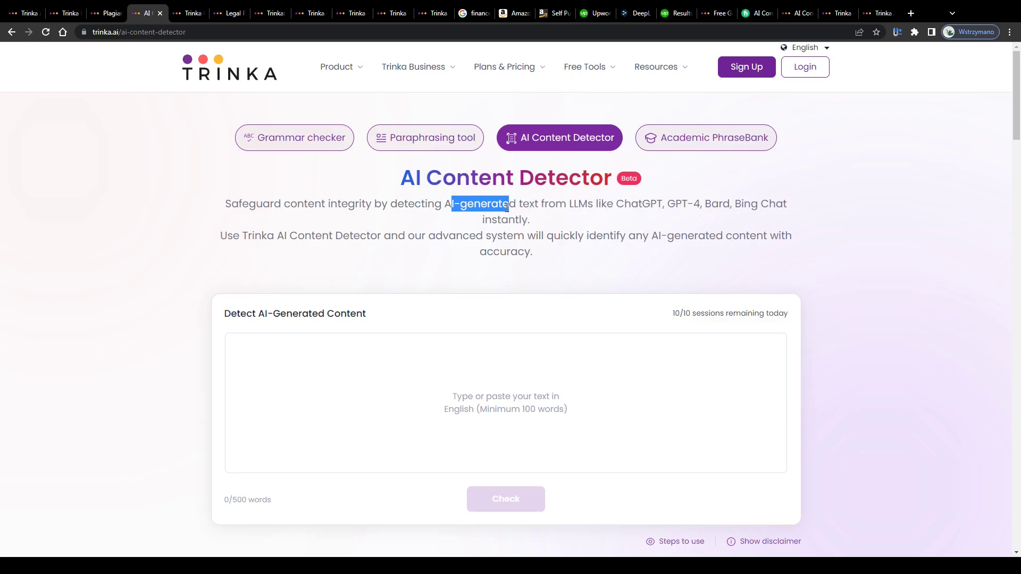
pyautogui.click(162, 121)
pyautogui.moveTo(383, 181); pyautogui.dragTo(634, 185)
pyautogui.click(268, 252)
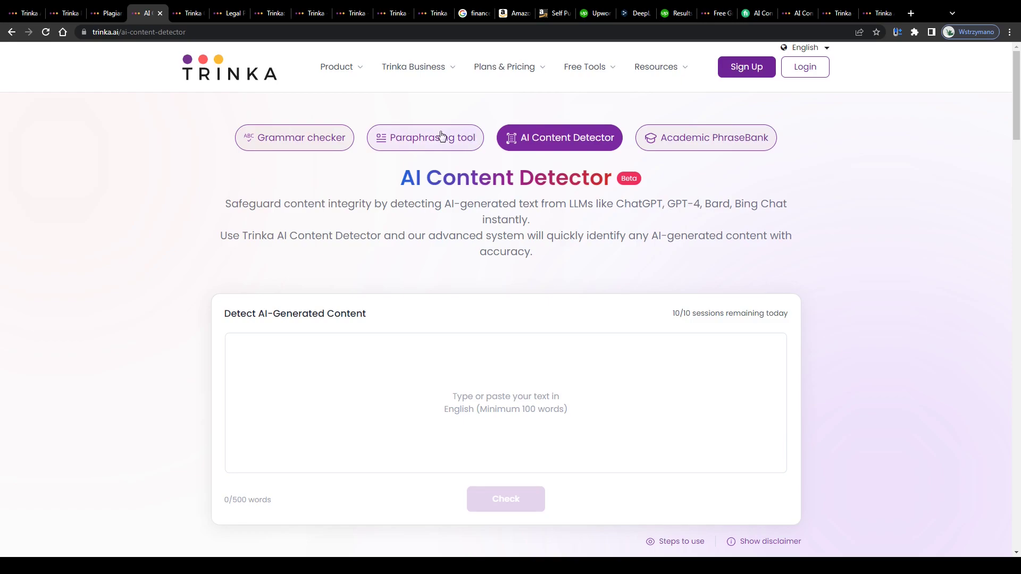
pyautogui.moveTo(406, 92)
pyautogui.scroll(-4, 502, 201)
pyautogui.scroll(4, 502, 205)
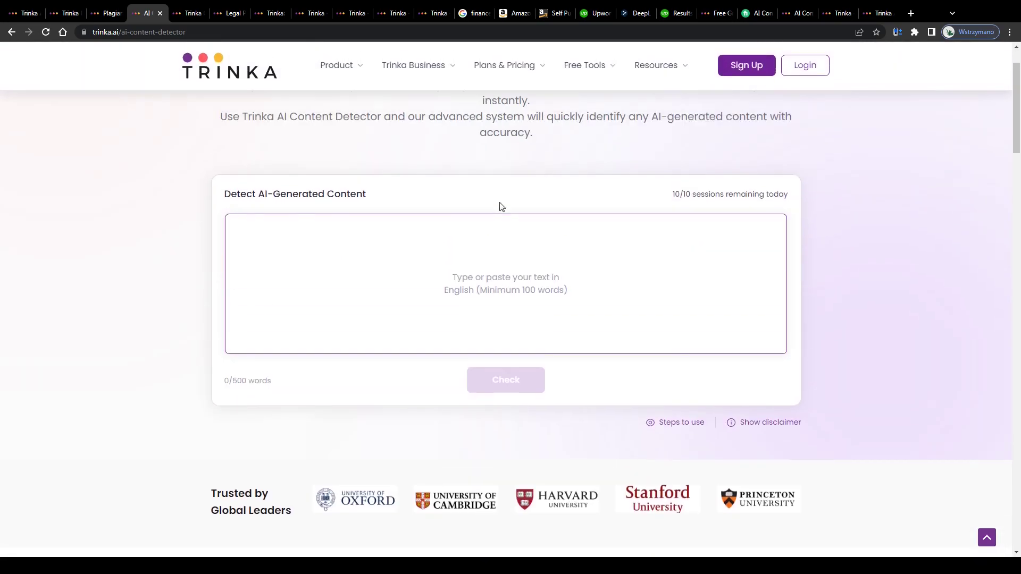
# Check the free allowance: 10/10 sessions remaining today and 500 words.
pyautogui.moveTo(402, 179); pyautogui.dragTo(602, 181)
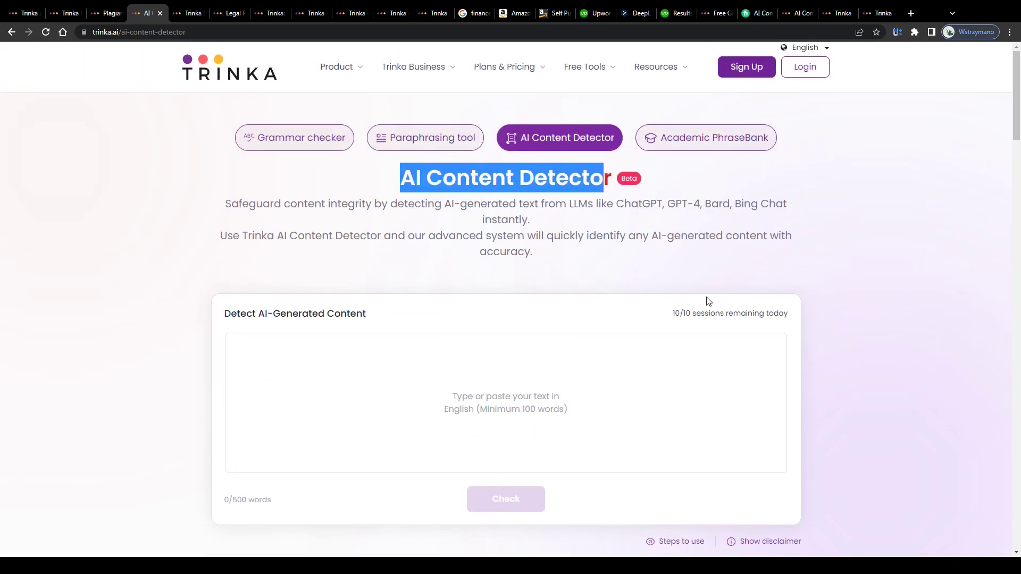
pyautogui.moveTo(673, 318); pyautogui.dragTo(796, 318)
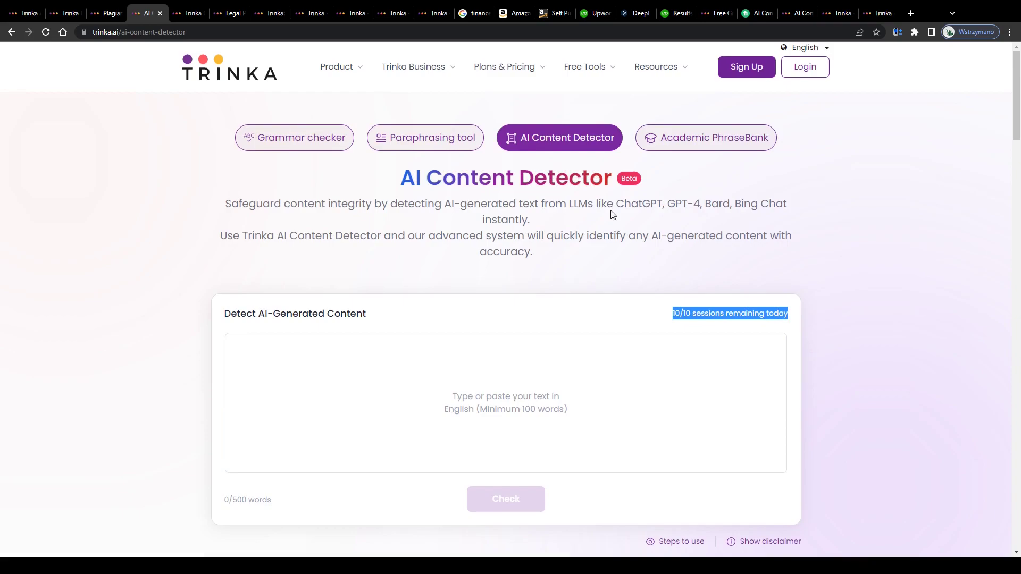
pyautogui.moveTo(236, 315); pyautogui.dragTo(833, 320)
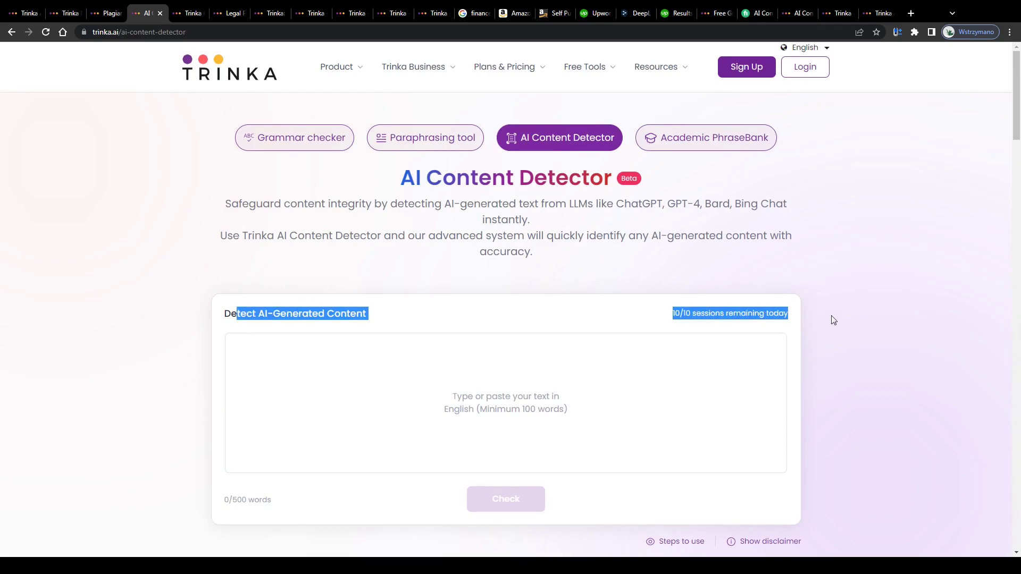
pyautogui.click(627, 319)
pyautogui.scroll(-3, 597, 296)
pyautogui.scroll(3, 287, 367)
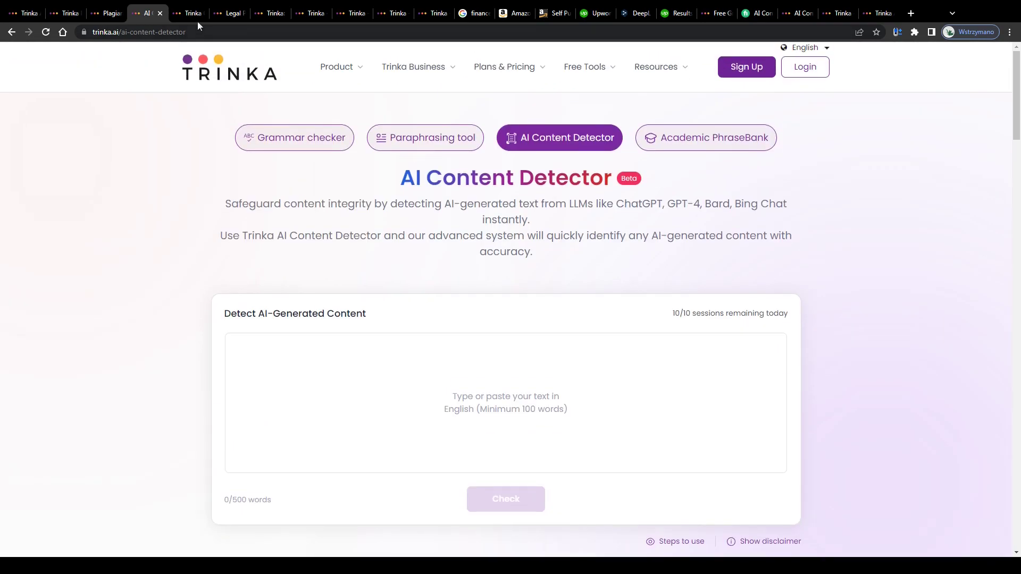
# Review Citation Checker key features such as Retracted and Non-Standard Citations.
pyautogui.click(190, 13)
pyautogui.moveTo(271, 149); pyautogui.dragTo(260, 208)
pyautogui.moveTo(260, 295); pyautogui.dragTo(385, 324)
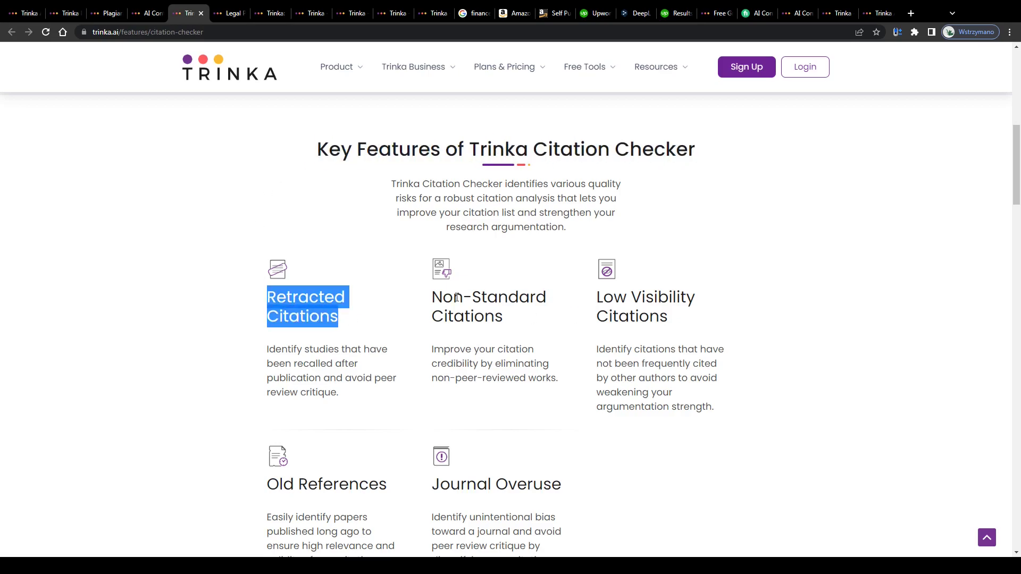
pyautogui.moveTo(456, 297); pyautogui.dragTo(509, 332)
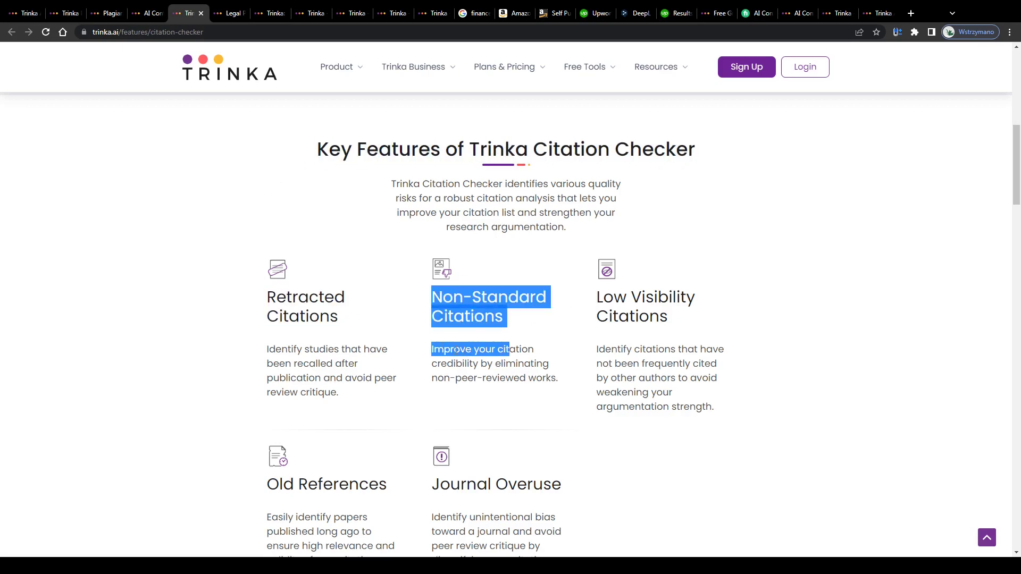
# Scroll through the Legal Writing Made Easy page's legal style guides.
pyautogui.click(228, 10)
pyautogui.moveTo(212, 157); pyautogui.dragTo(272, 198)
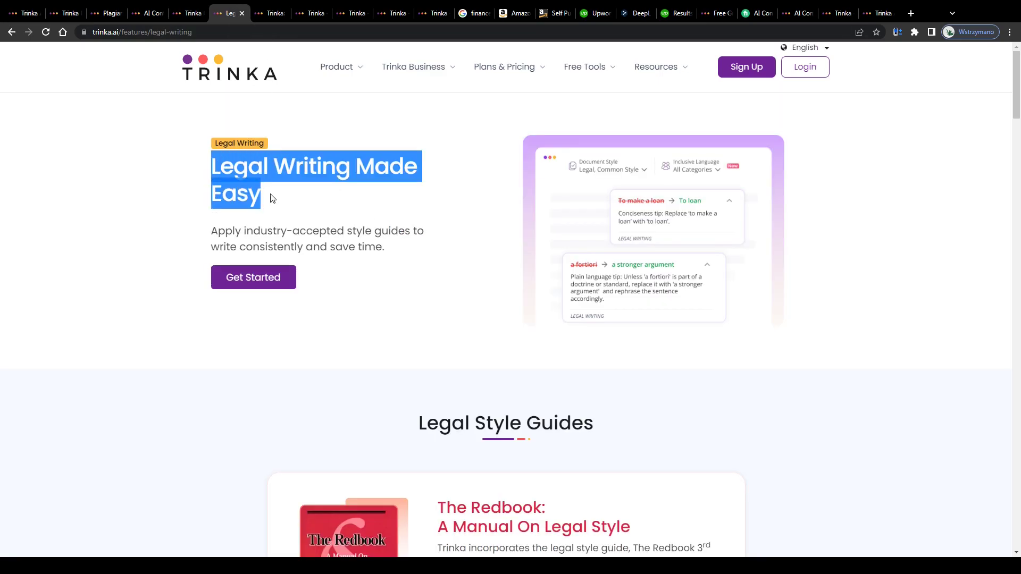
pyautogui.scroll(-7, 278, 166)
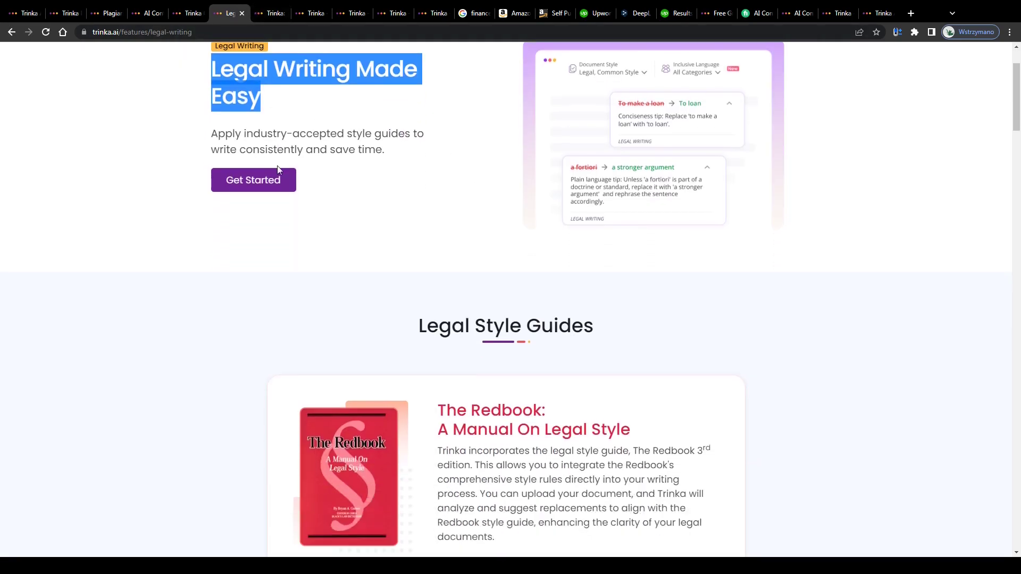
pyautogui.scroll(-5, 298, 227)
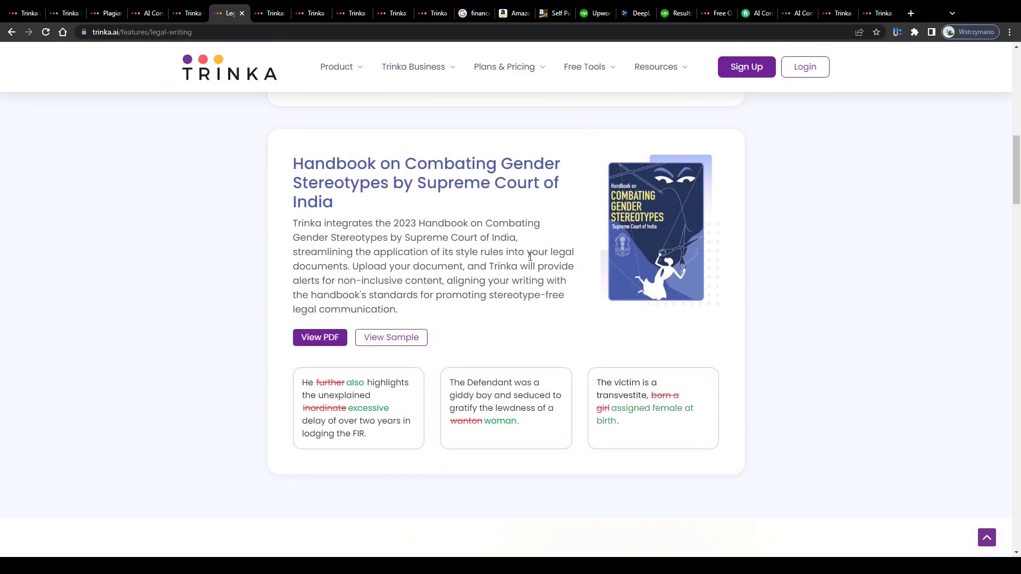
pyautogui.scroll(9, 458, 372)
pyautogui.scroll(3, 470, 260)
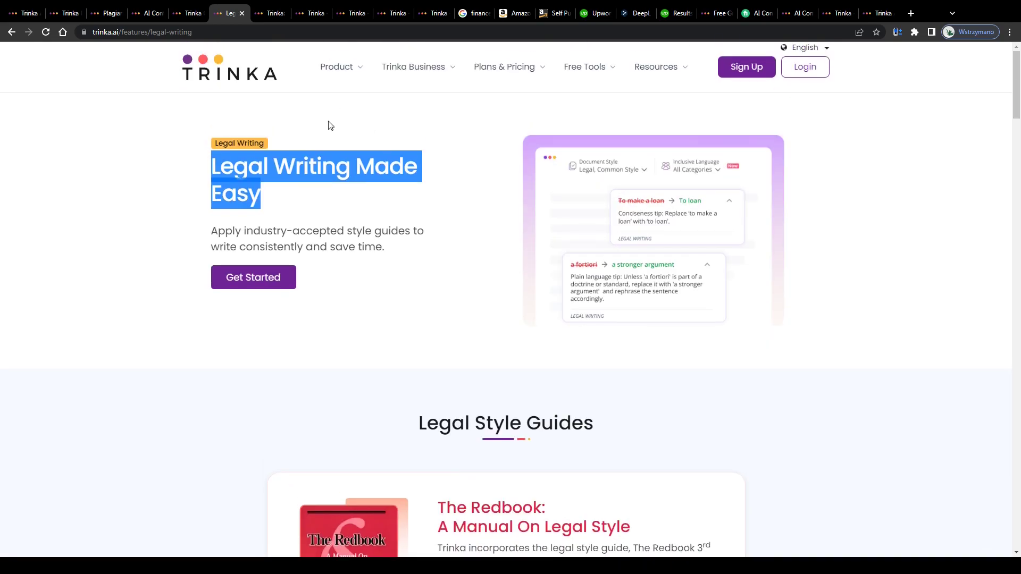
pyautogui.click(263, 9)
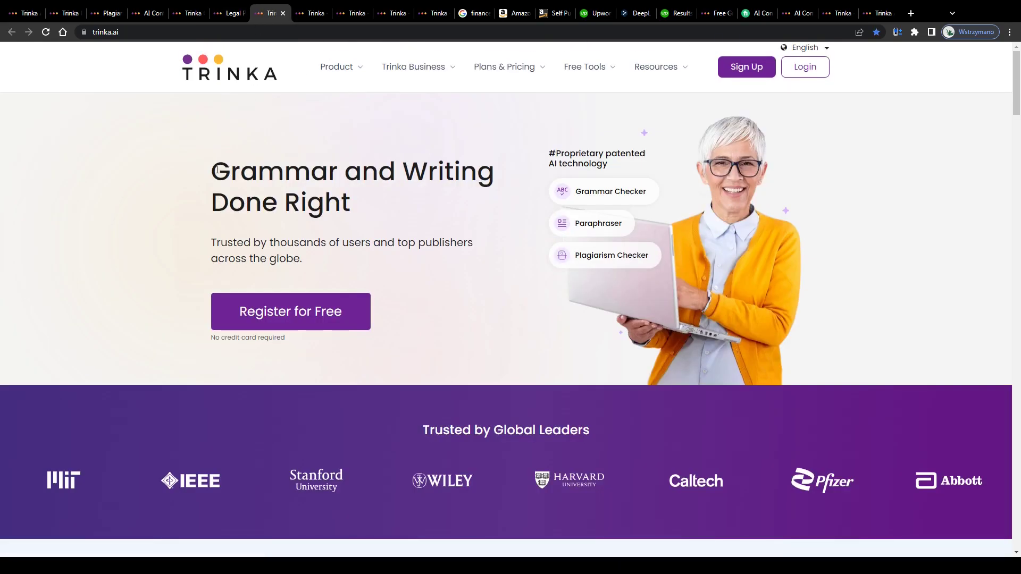
# Close the six tabs left of the trinka.ai home page, keeping 'Grammar and Writing Done Right' open.
pyautogui.moveTo(217, 169); pyautogui.dragTo(352, 198)
pyautogui.click(351, 199)
pyautogui.tripleClick(190, 171)
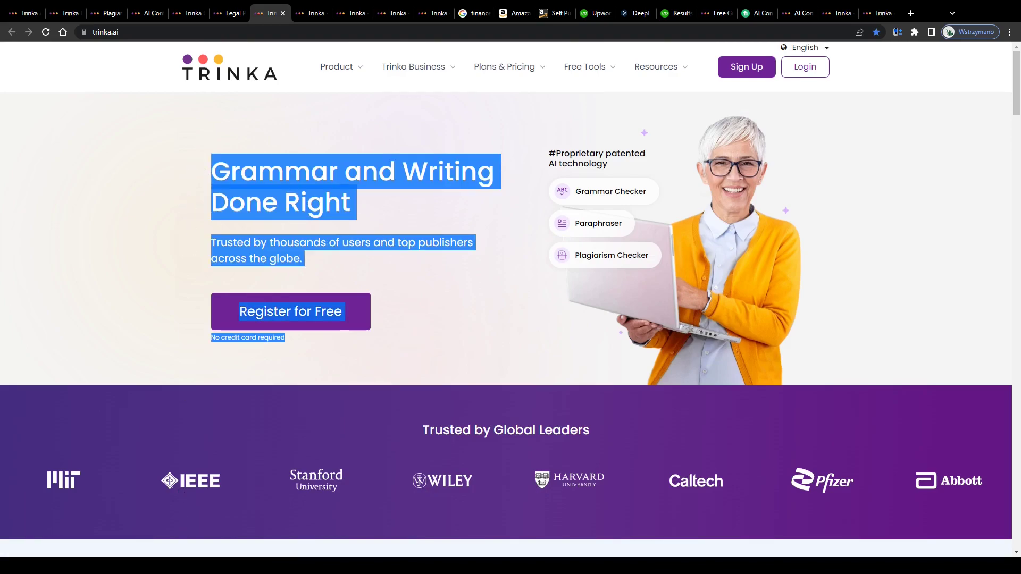
pyautogui.hotkey('alt', 'Tab')
pyautogui.click(787, 247)
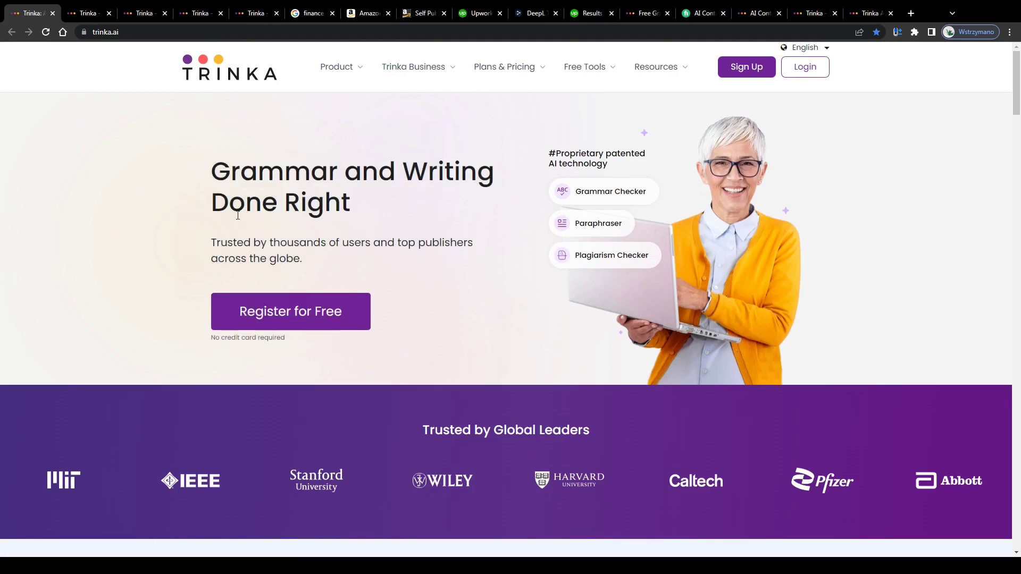
pyautogui.moveTo(223, 169); pyautogui.dragTo(380, 212)
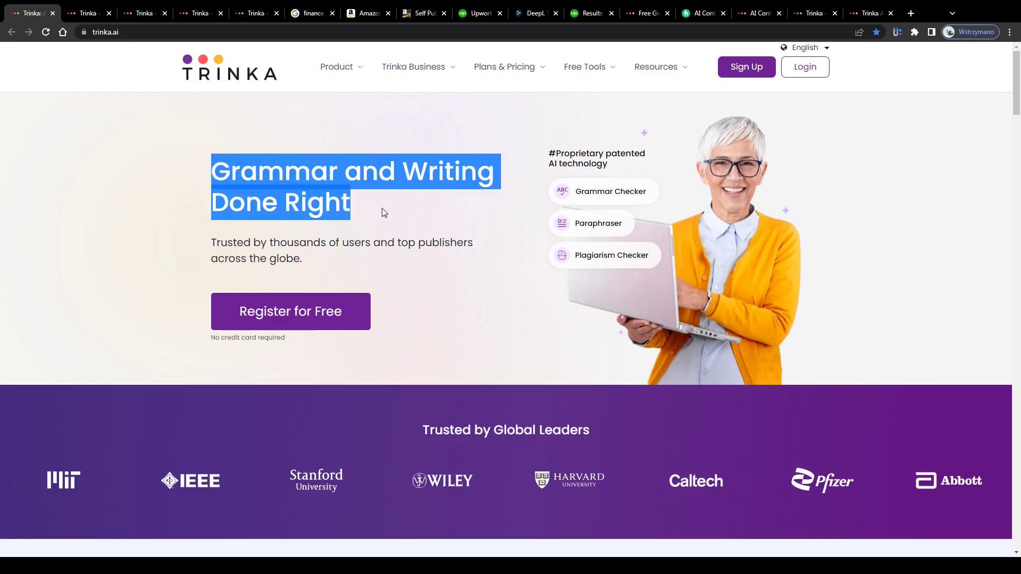
pyautogui.tripleClick(164, 193)
pyautogui.scroll(-8, 436, 275)
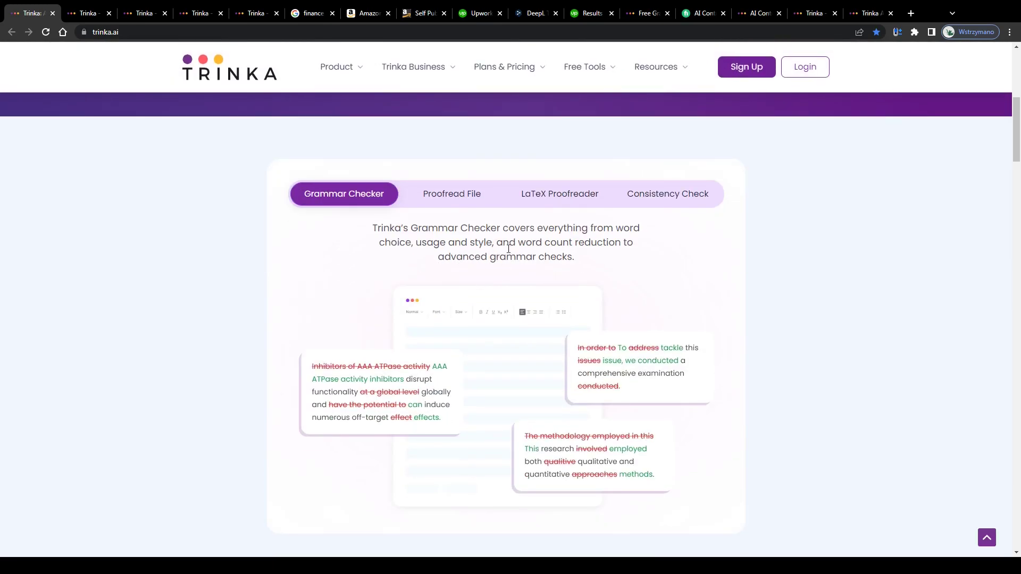
pyautogui.scroll(8, 493, 254)
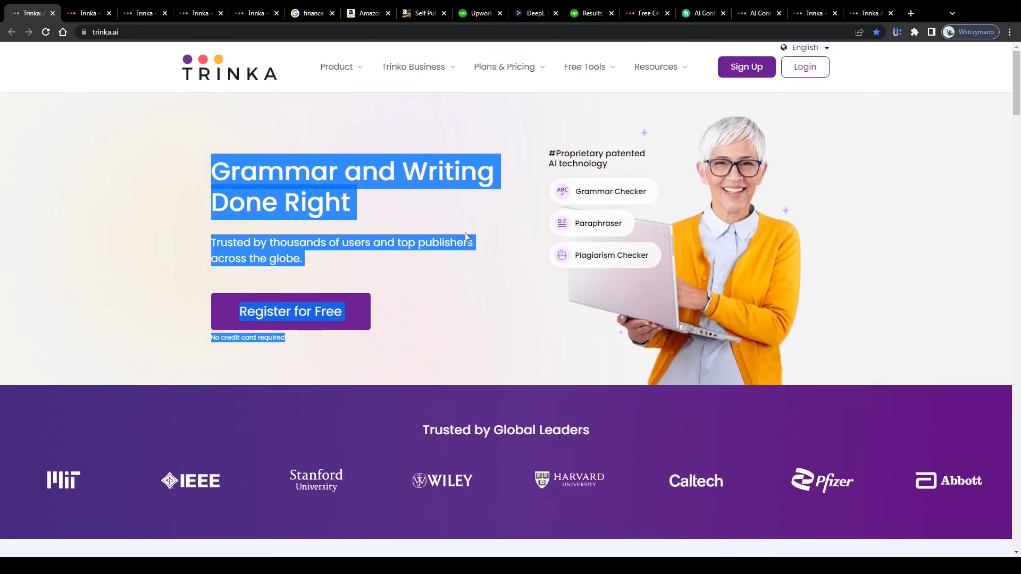
pyautogui.click(374, 177)
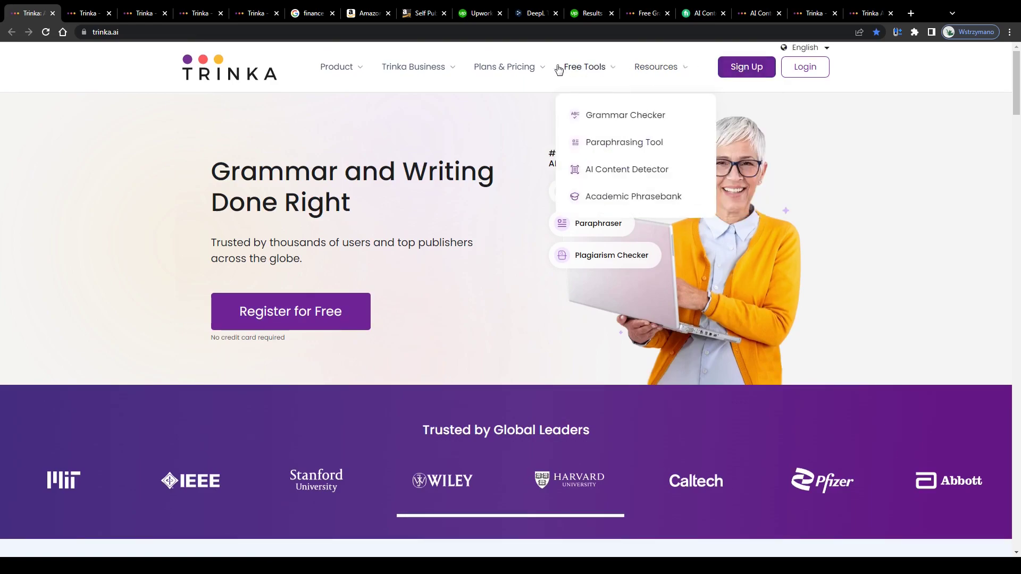
# Look over the Create Account sign-up page and its email field.
pyautogui.moveTo(349, 74)
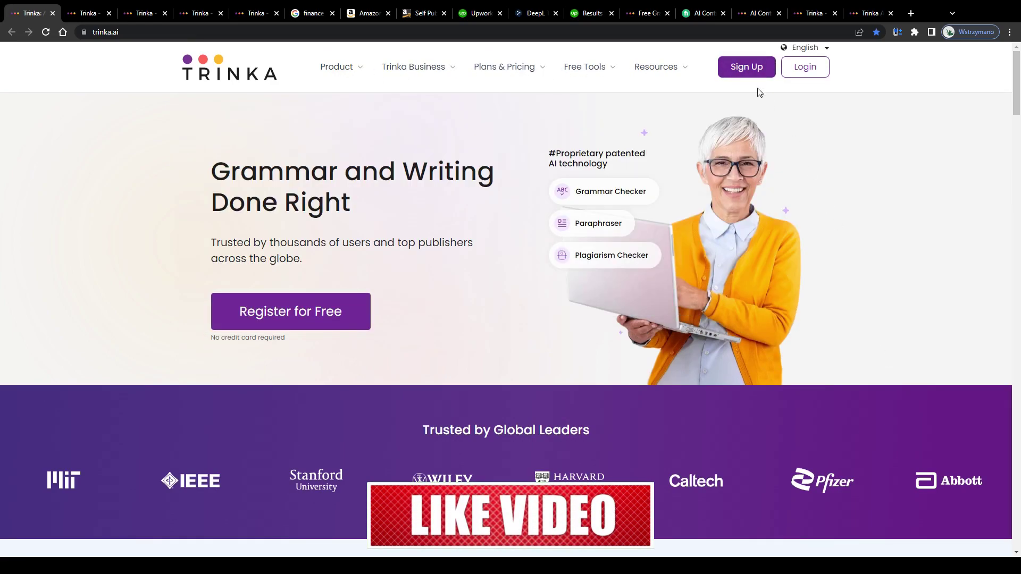
pyautogui.click(81, 9)
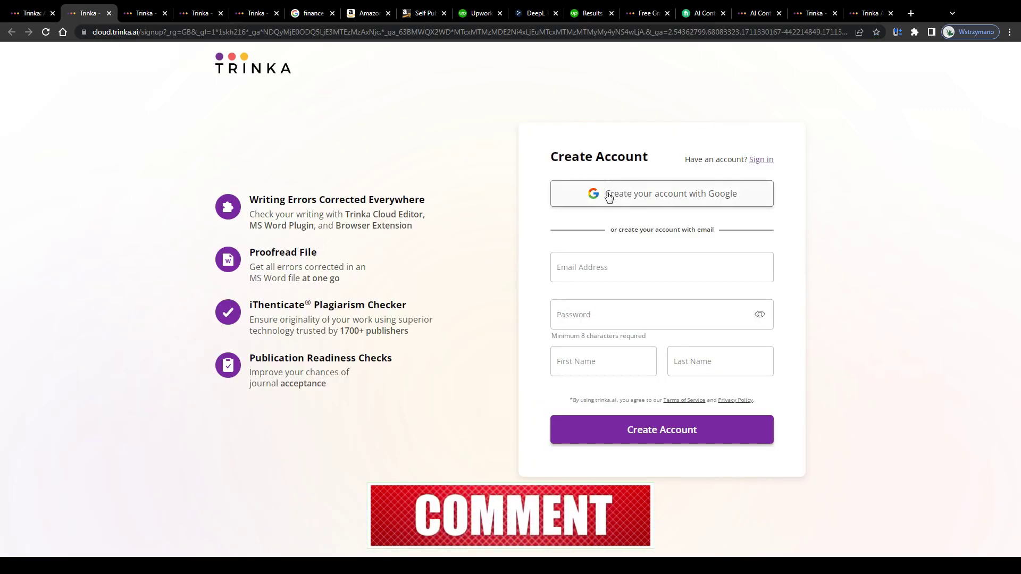
pyautogui.moveTo(550, 157); pyautogui.dragTo(652, 157)
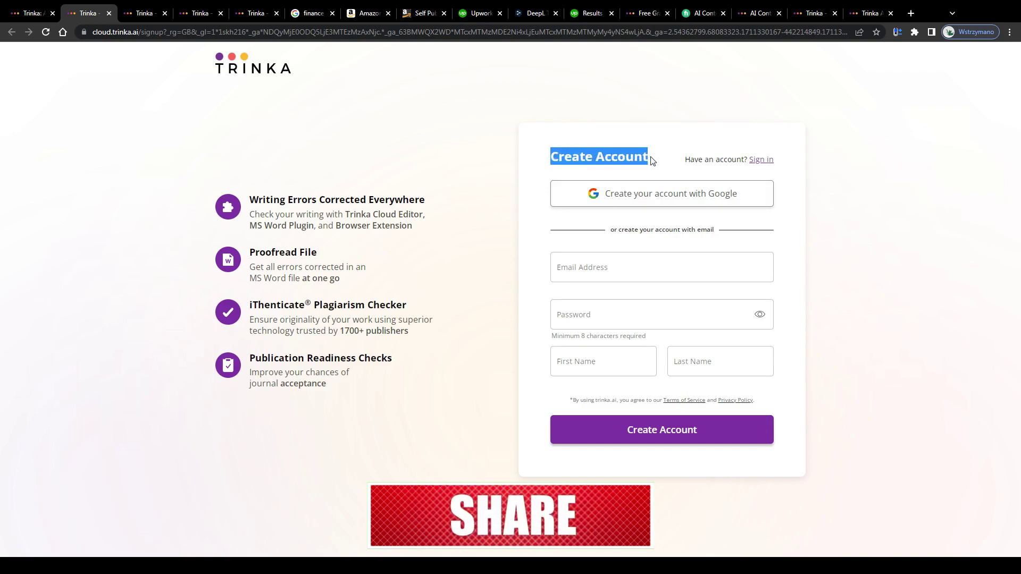
pyautogui.click(600, 274)
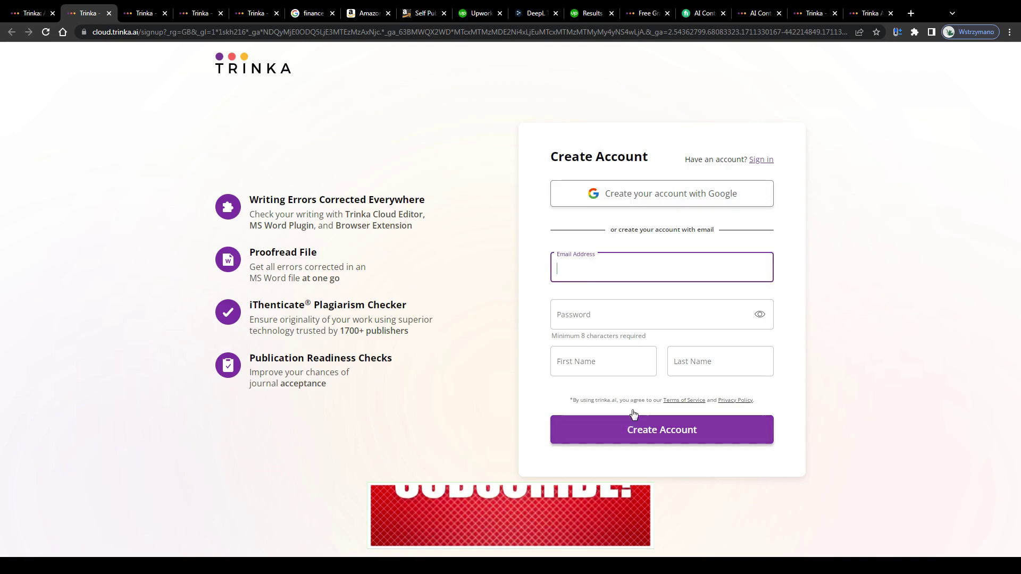
# Create a new file in My Drive and bring it up in the editor.
pyautogui.click(142, 14)
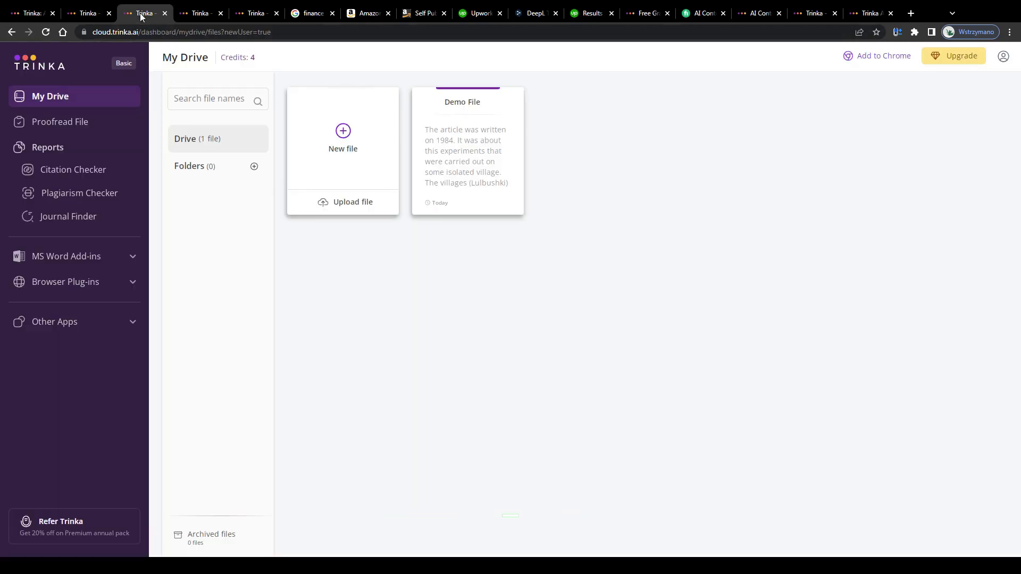
pyautogui.click(343, 132)
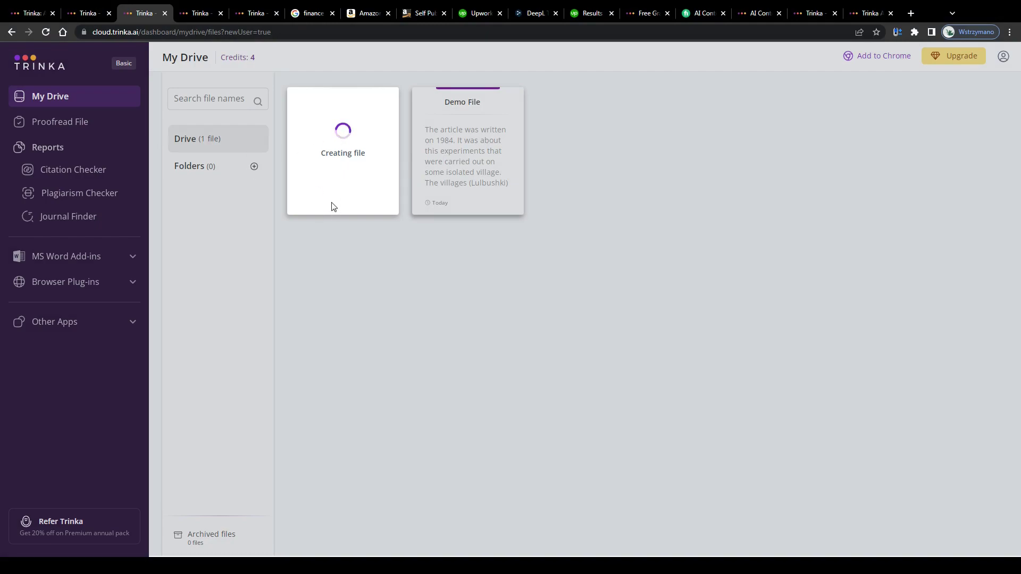
pyautogui.click(196, 11)
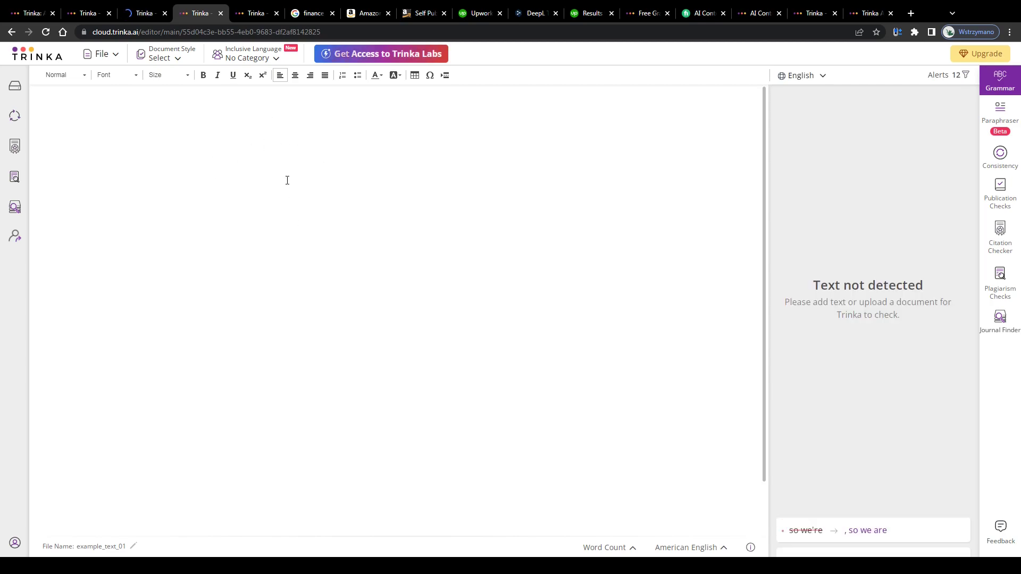
# Paste the Trinka AI paragraph into example_text_01 and review its 12 grammar alerts.
pyautogui.write("Great so we're on the homepage of Trinka AI - an AI powered grammar checking and content editing tool, registered users can use, for instance, to proofread their texts, like articles, blog posts, legal documents, research studies or website content, to scan these texts for mistakes in terms of grammar, style and punctuation and to let the artificial intelligence correct any mistakes and inaccuracies it finds. So, basically Trinka works pretty much like Grammarly, probably the most popular grammar checking tool on the market right. Grammarly has introduced AI powered grammar checking, too, as you can see.")
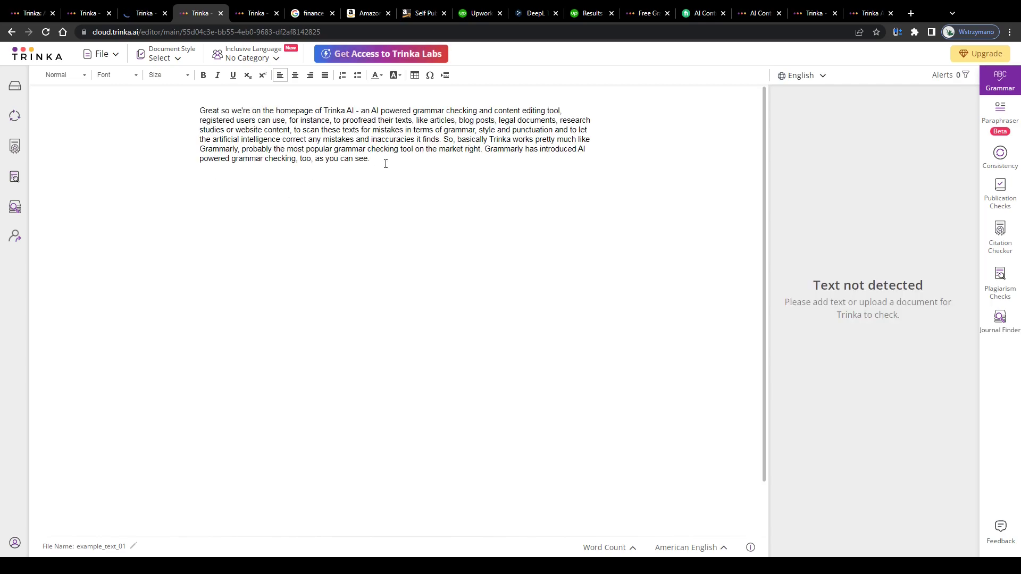
pyautogui.moveTo(385, 164); pyautogui.dragTo(241, 130)
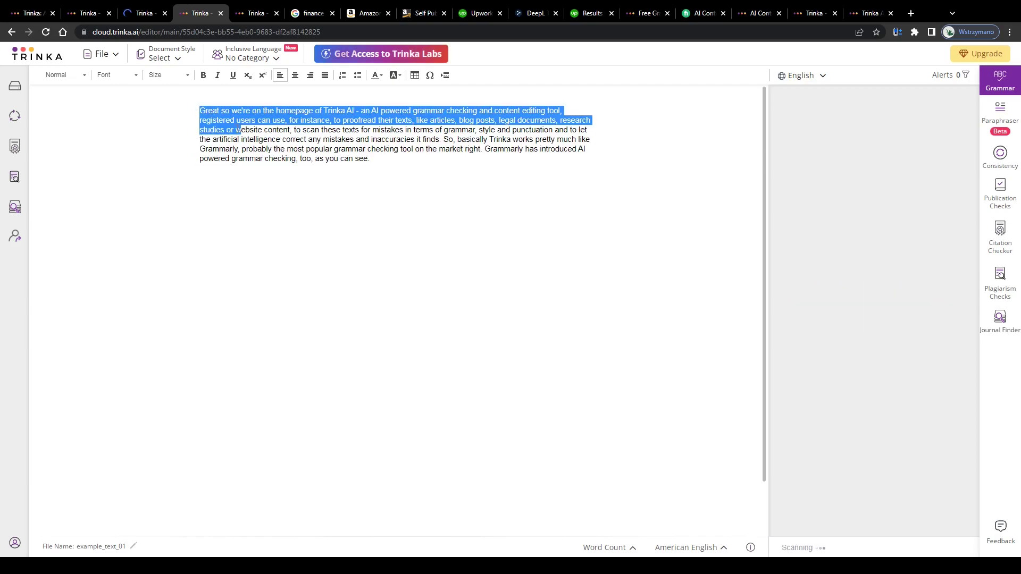
pyautogui.click(255, 136)
pyautogui.moveTo(386, 165); pyautogui.dragTo(258, 130)
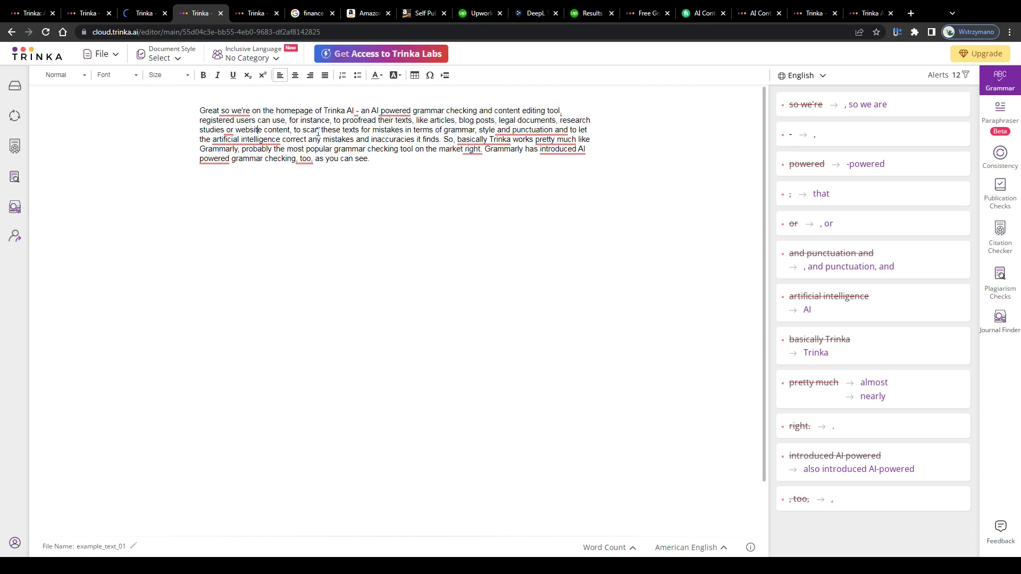
pyautogui.moveTo(369, 158); pyautogui.dragTo(200, 112)
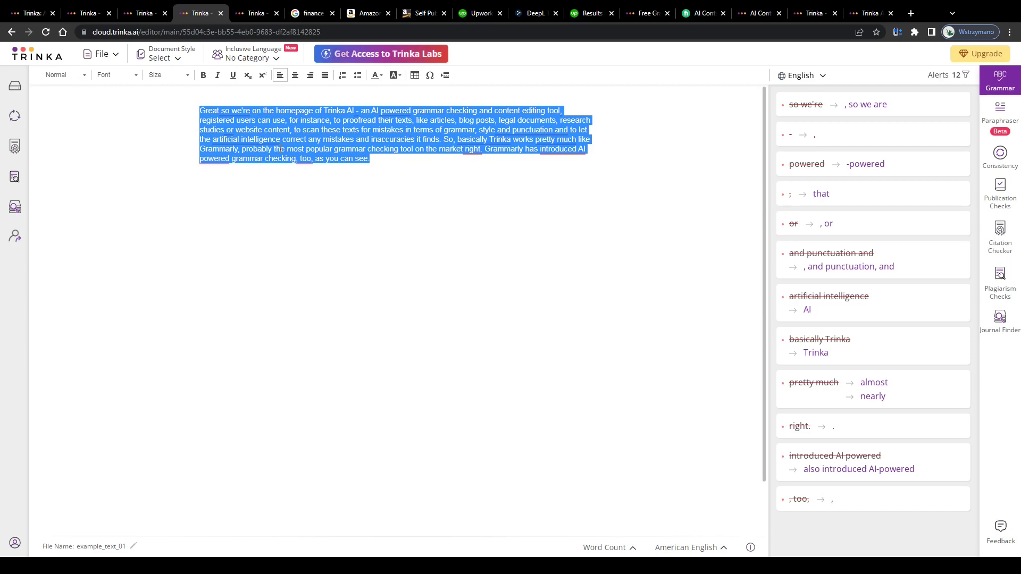
pyautogui.click(510, 177)
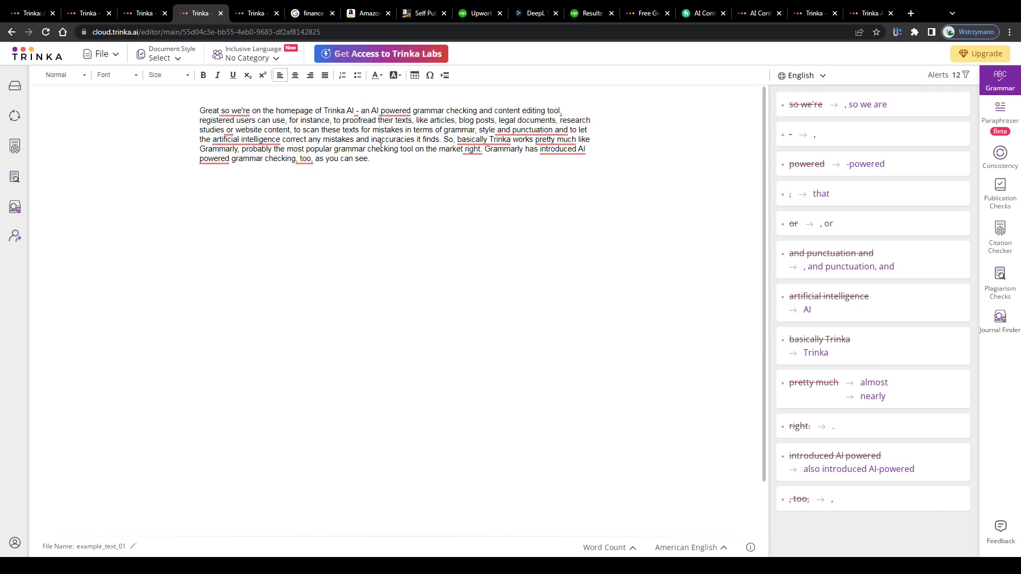
pyautogui.moveTo(388, 160); pyautogui.dragTo(198, 113)
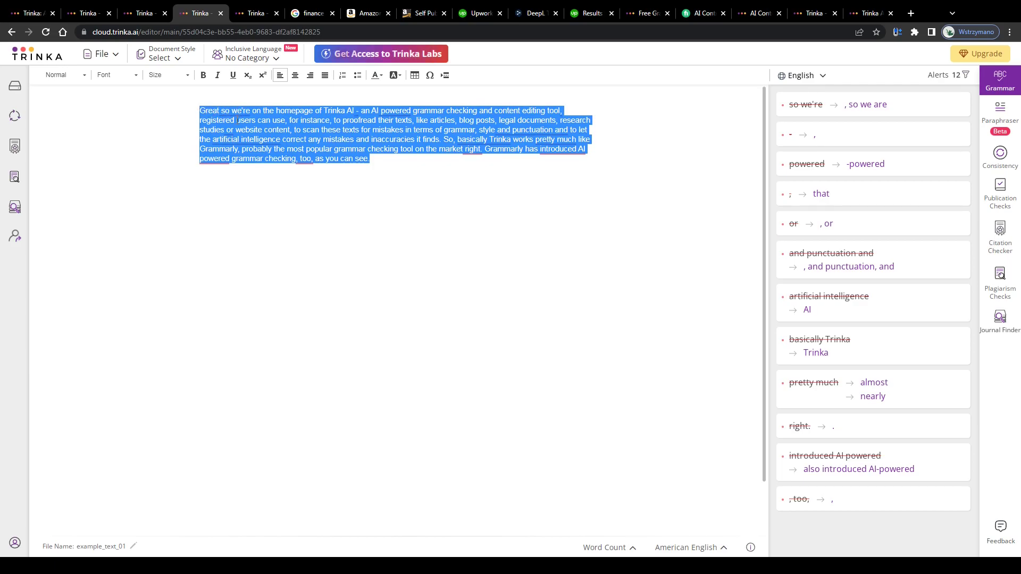
pyautogui.click(395, 153)
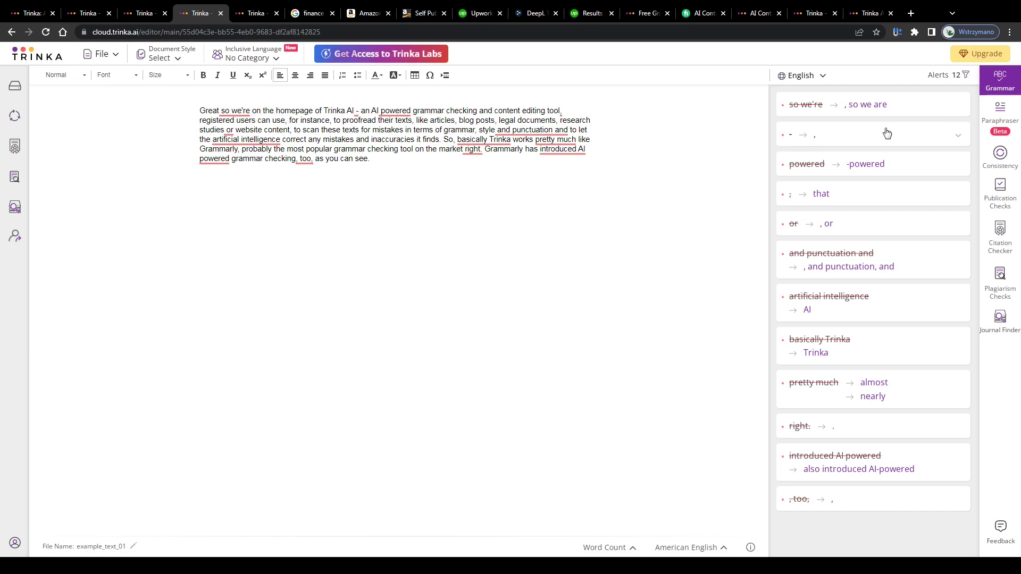
pyautogui.moveTo(888, 107); pyautogui.dragTo(636, 216)
pyautogui.click(637, 215)
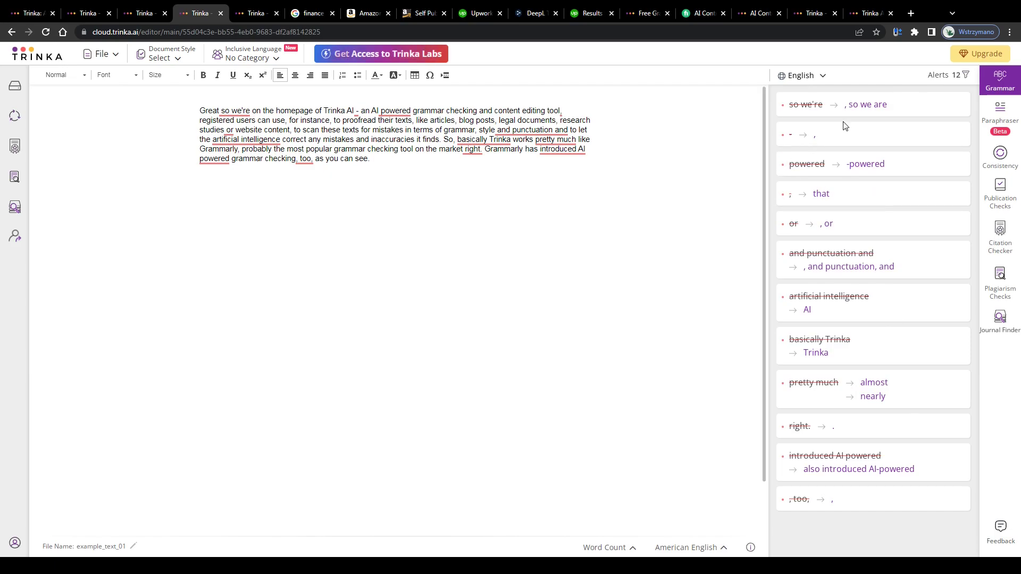
# Expand and read the explanations for the 'so we're', dash-to-comma and '-powered' grammar alerts.
pyautogui.click(958, 112)
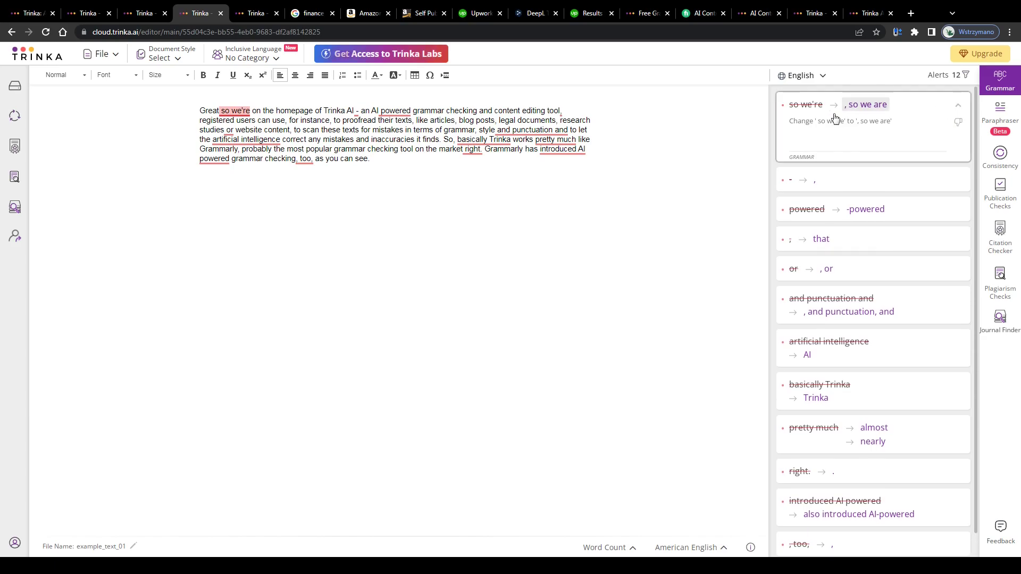
pyautogui.moveTo(895, 123); pyautogui.dragTo(788, 122)
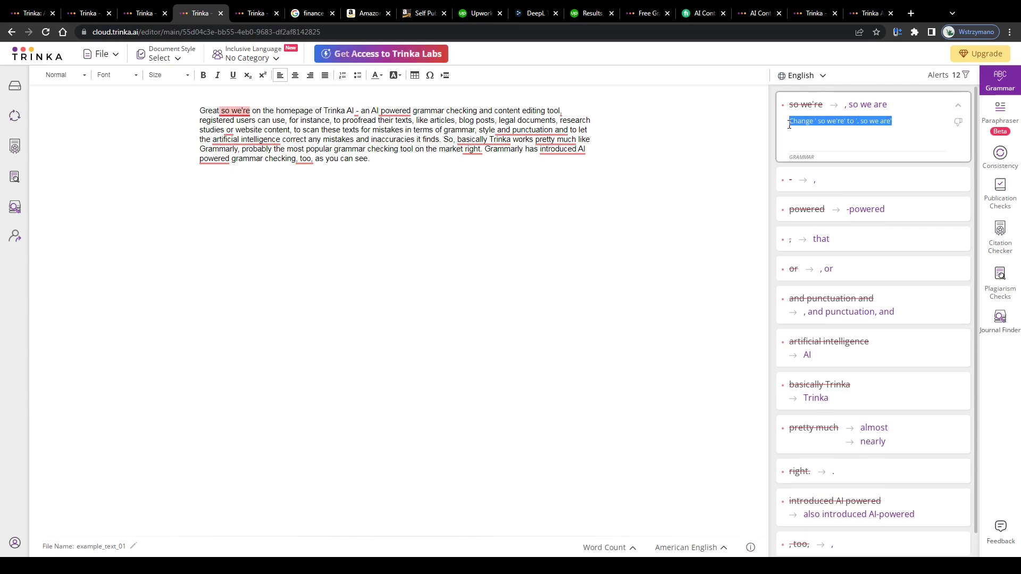
pyautogui.click(846, 186)
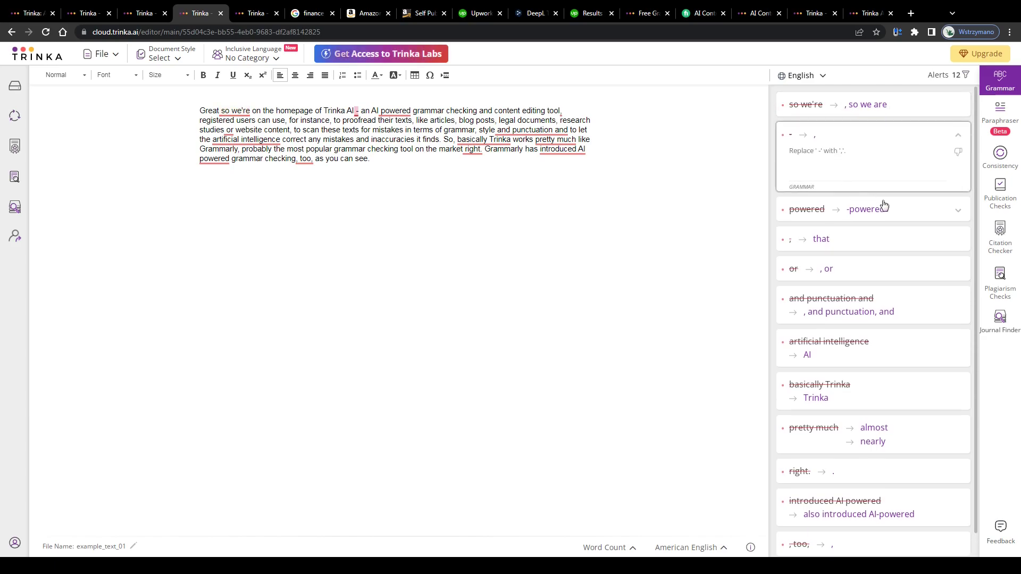
pyautogui.click(940, 215)
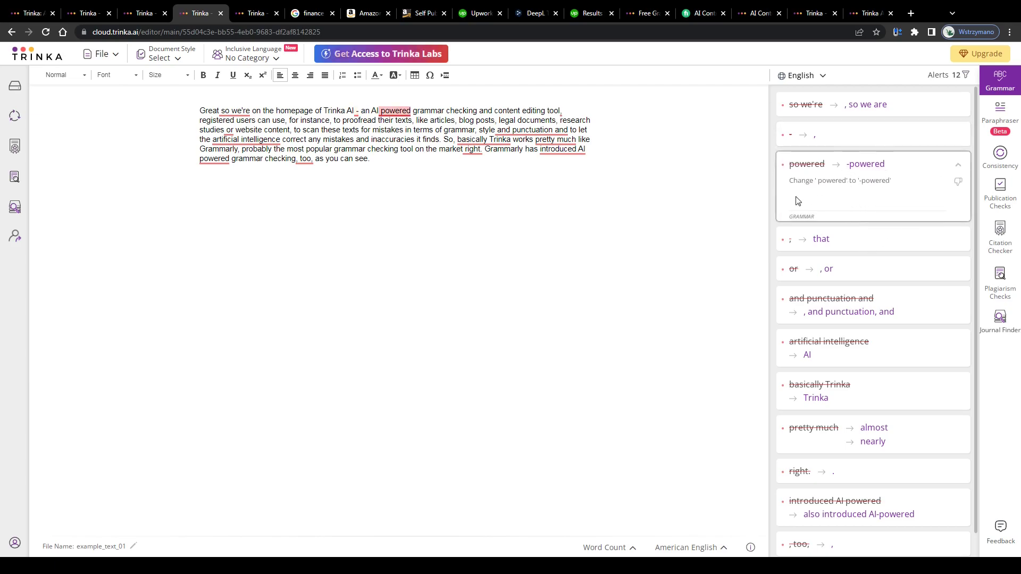
pyautogui.moveTo(792, 180); pyautogui.dragTo(893, 182)
pyautogui.click(816, 197)
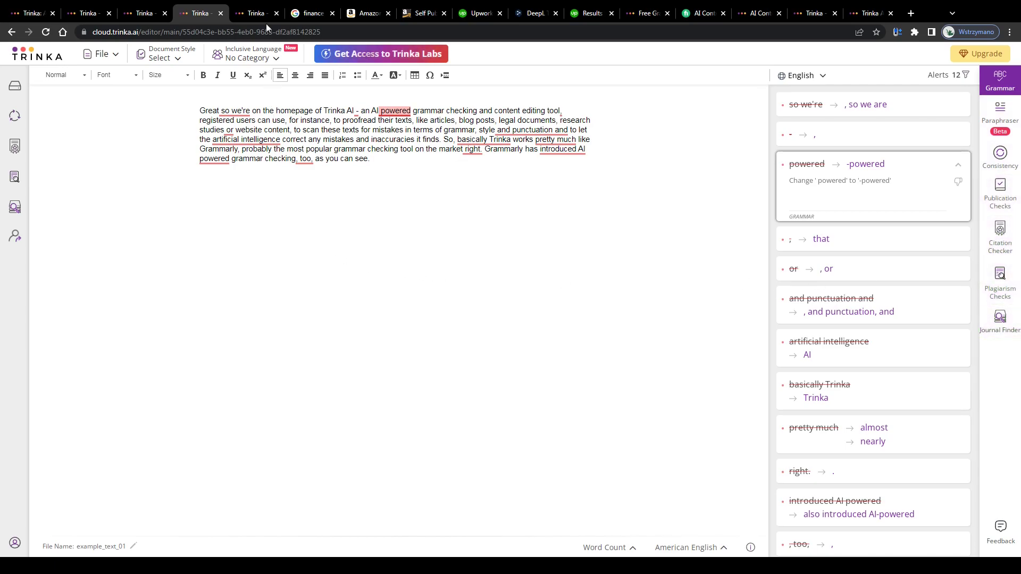
# Review the Proofread file page's heading and doc/docx/LaTeX support, then return to the editor.
pyautogui.click(251, 12)
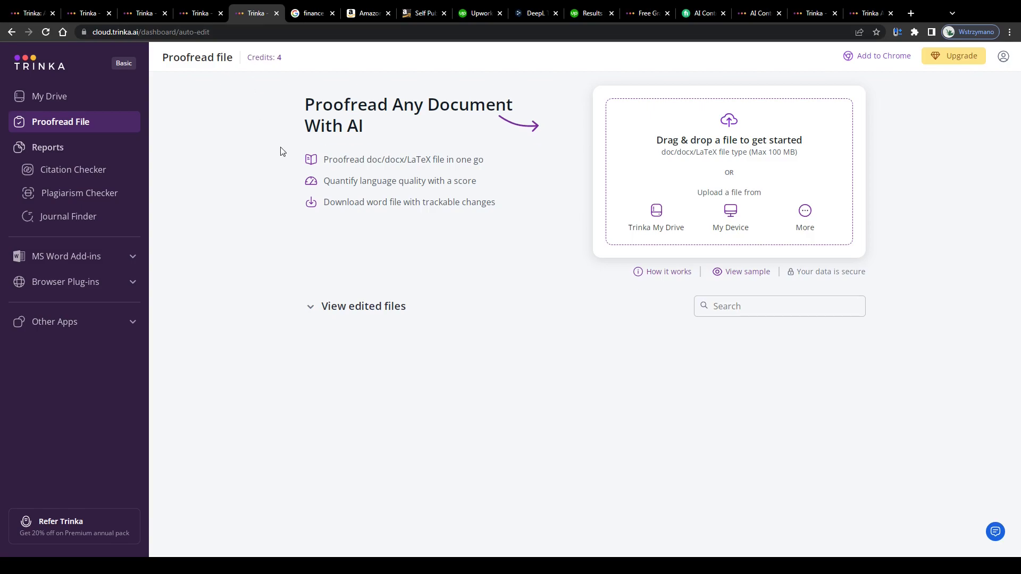
pyautogui.moveTo(298, 111); pyautogui.dragTo(373, 130)
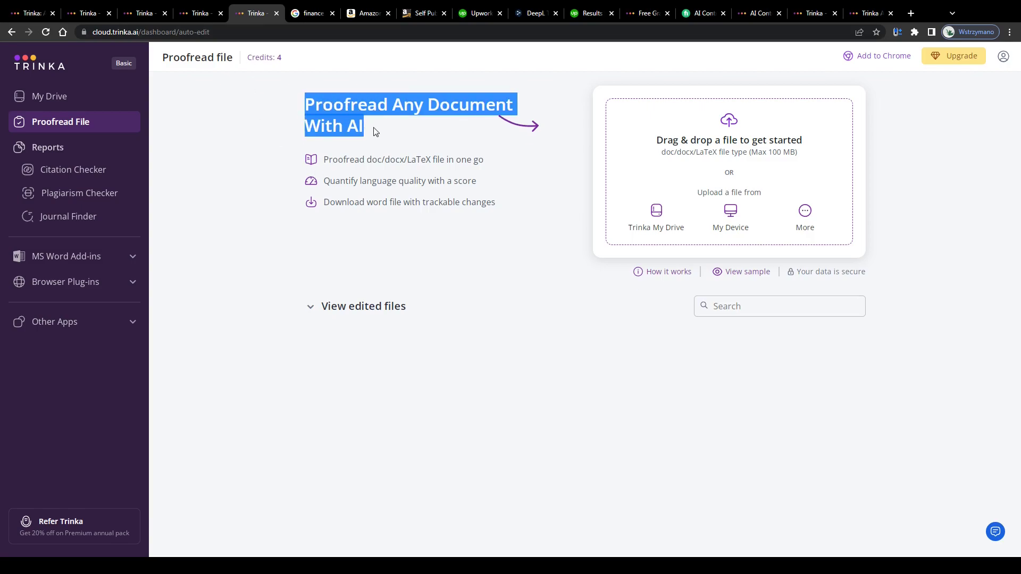
pyautogui.click(298, 113)
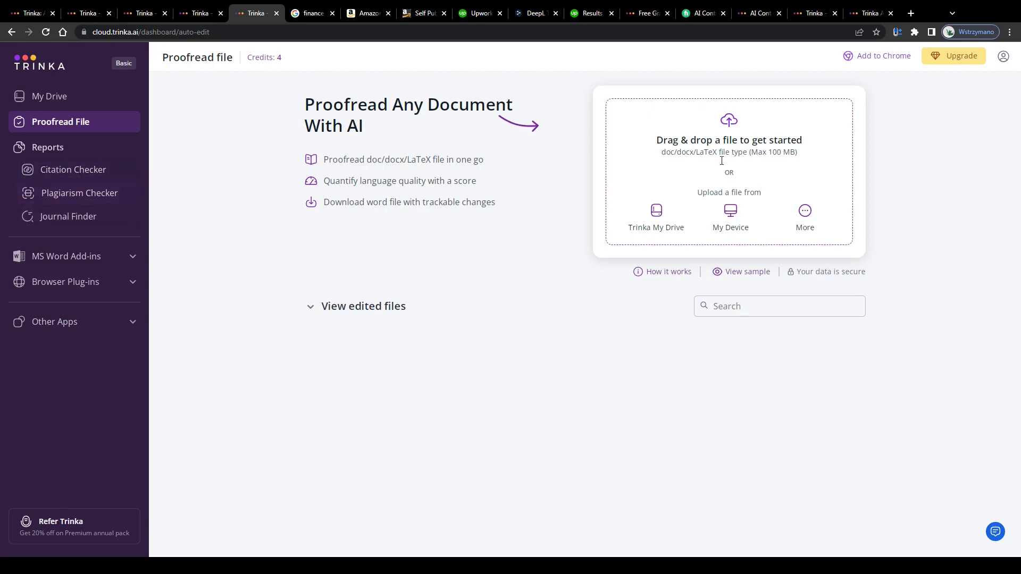
pyautogui.moveTo(323, 165); pyautogui.dragTo(493, 162)
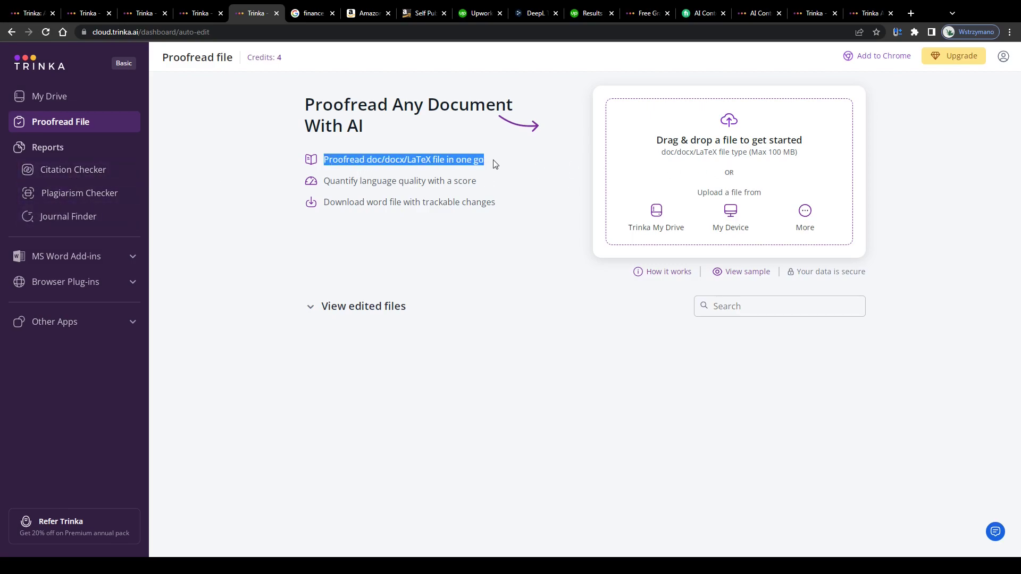
pyautogui.click(383, 175)
pyautogui.click(199, 13)
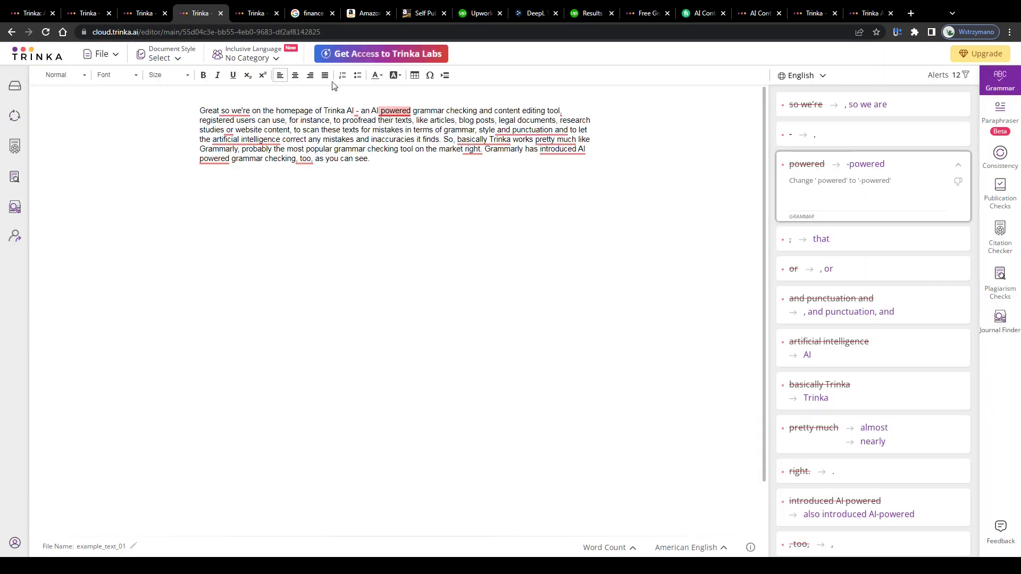
# Skim the Google finance-blog results and the Amazon gaming-mug results, dismissing the shipping prompt.
pyautogui.click(303, 11)
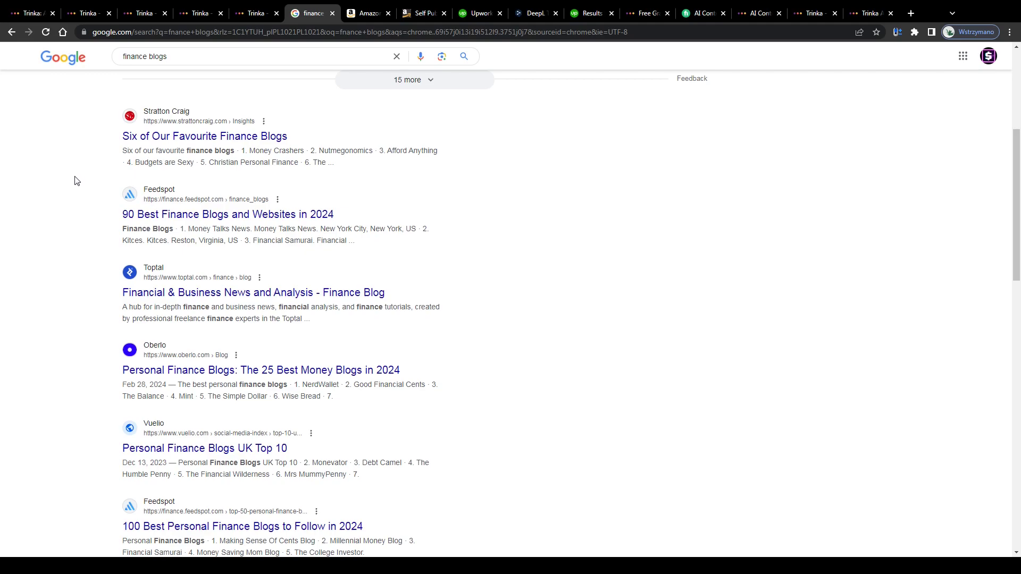
pyautogui.scroll(-8, 74, 181)
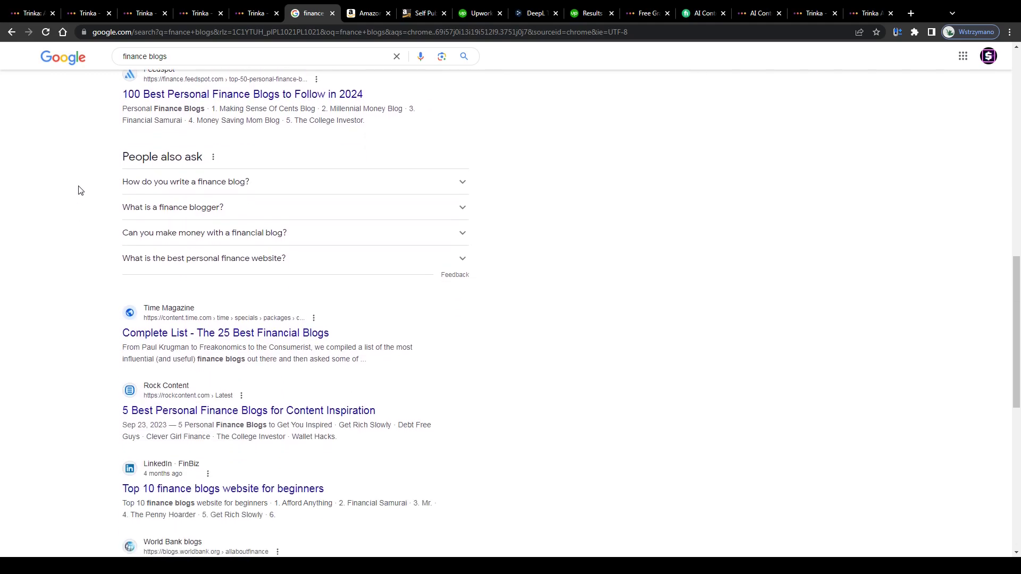
pyautogui.hotkey('ctrl', 'Tab')
pyautogui.click(208, 118)
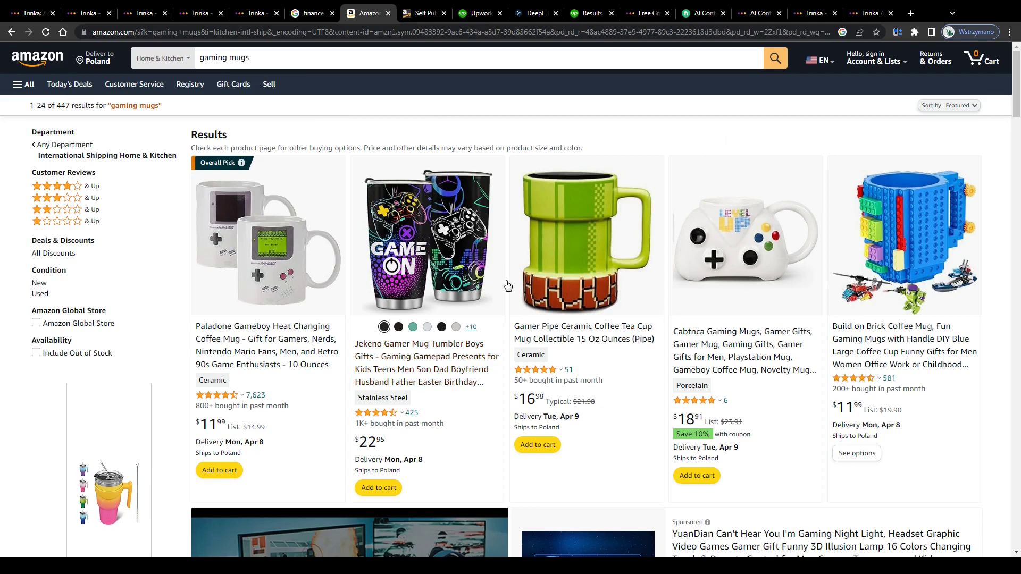
pyautogui.scroll(-10, 507, 287)
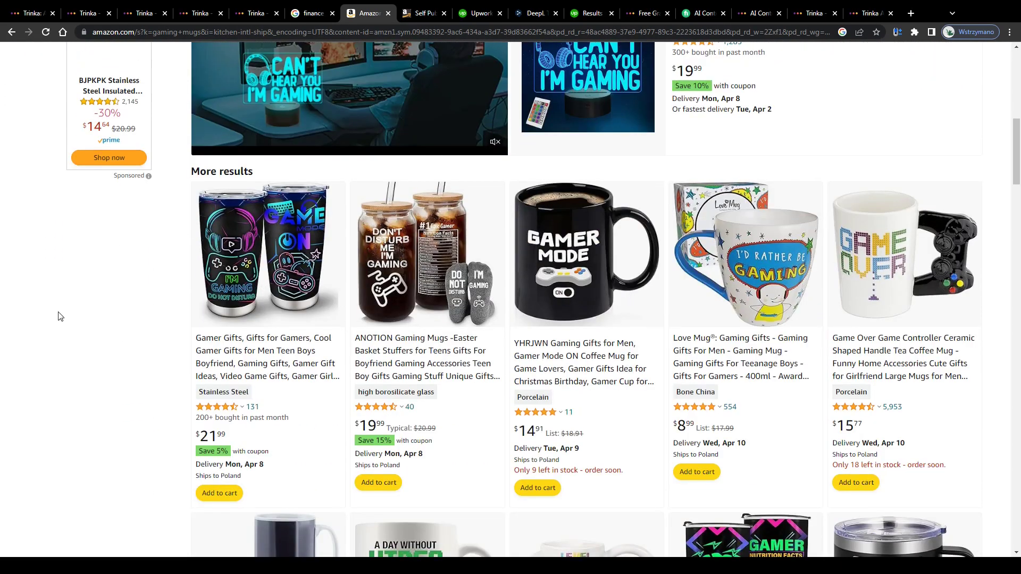
pyautogui.scroll(-2, 60, 317)
# Look over the Kindle Direct Publishing welcome page, then select the sample paragraph back in Trinka.
pyautogui.hotkey('ctrl', 'Tab')
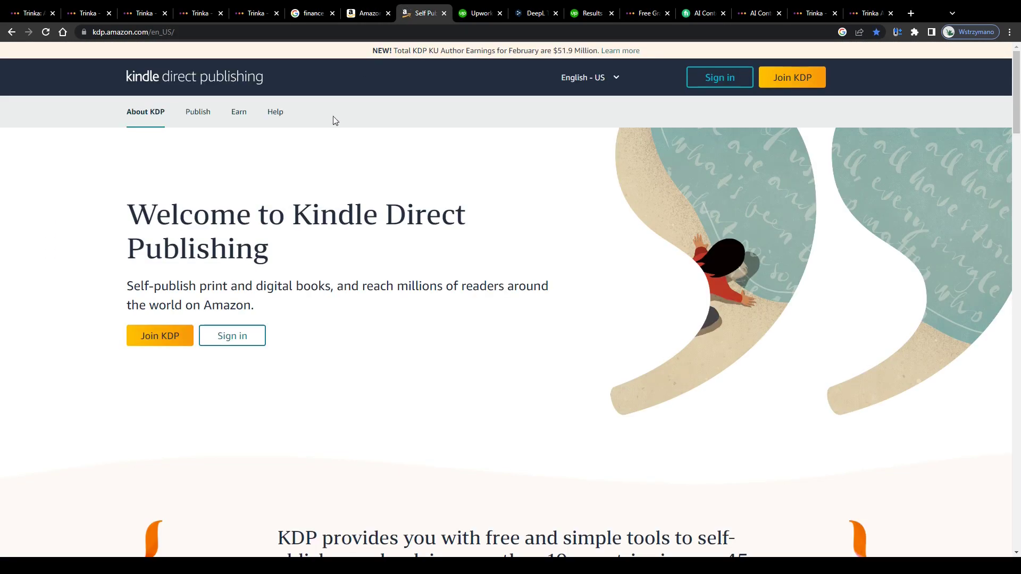
pyautogui.moveTo(132, 203)
pyautogui.mouseDown()
pyautogui.moveTo(299, 246)
pyautogui.moveTo(122, 213)
pyautogui.mouseUp()
pyautogui.scroll(-6, 385, 202)
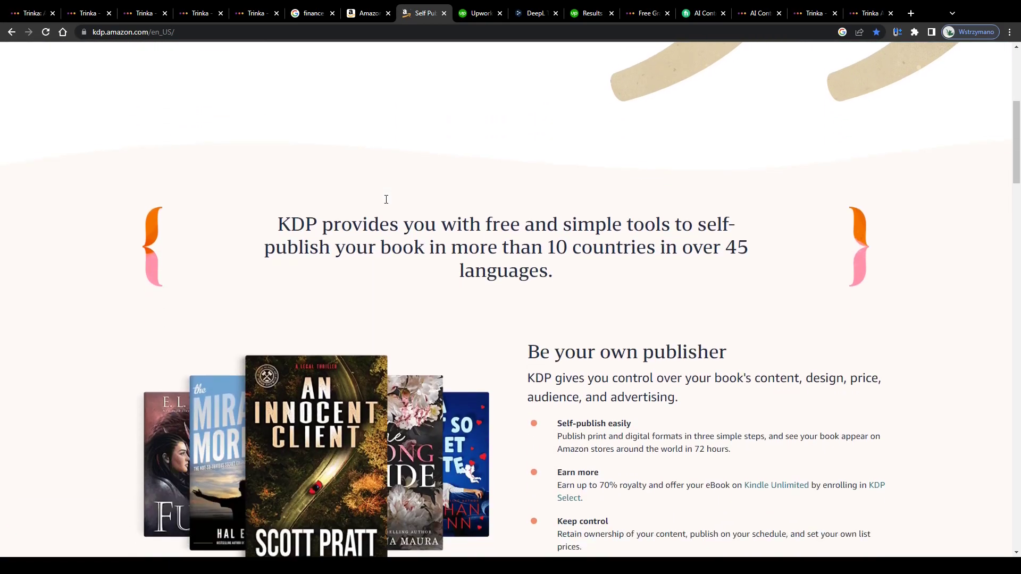
pyautogui.scroll(3, 386, 204)
pyautogui.scroll(3, 387, 204)
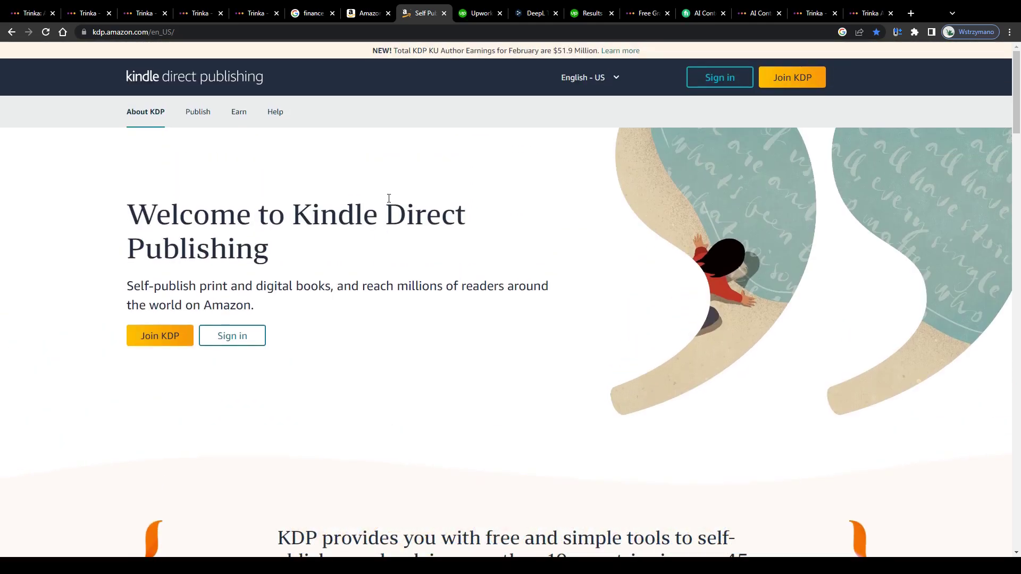
pyautogui.click(200, 12)
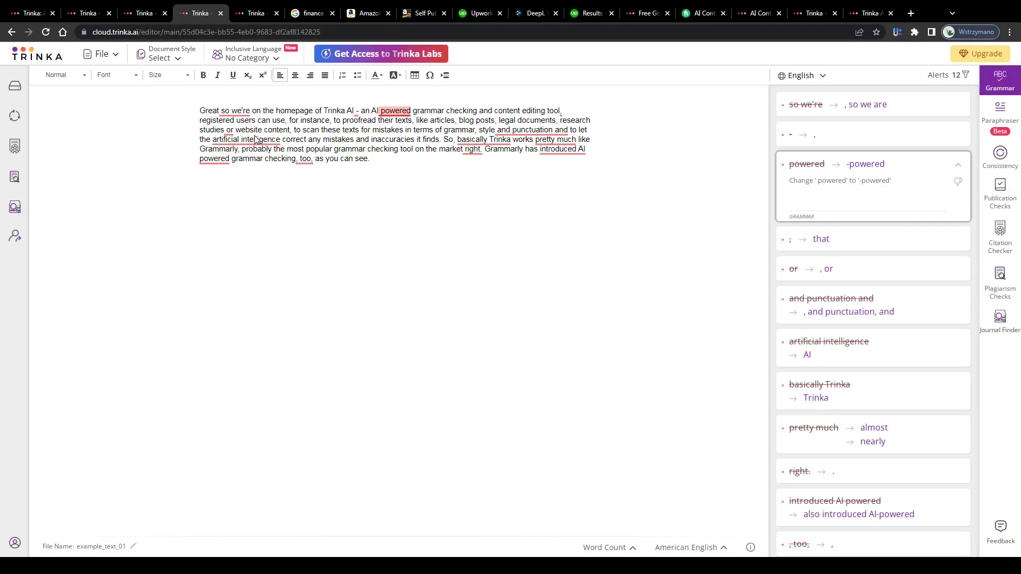
pyautogui.moveTo(372, 159); pyautogui.dragTo(206, 108)
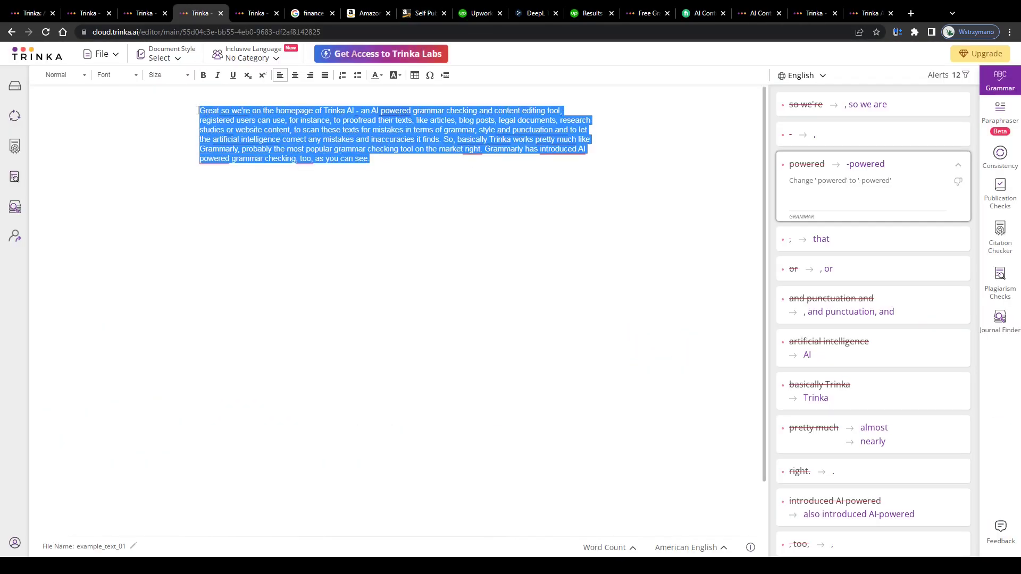
# Scroll Upwork's copywriter results and advance the ready-made projects carousel four times.
pyautogui.click(479, 13)
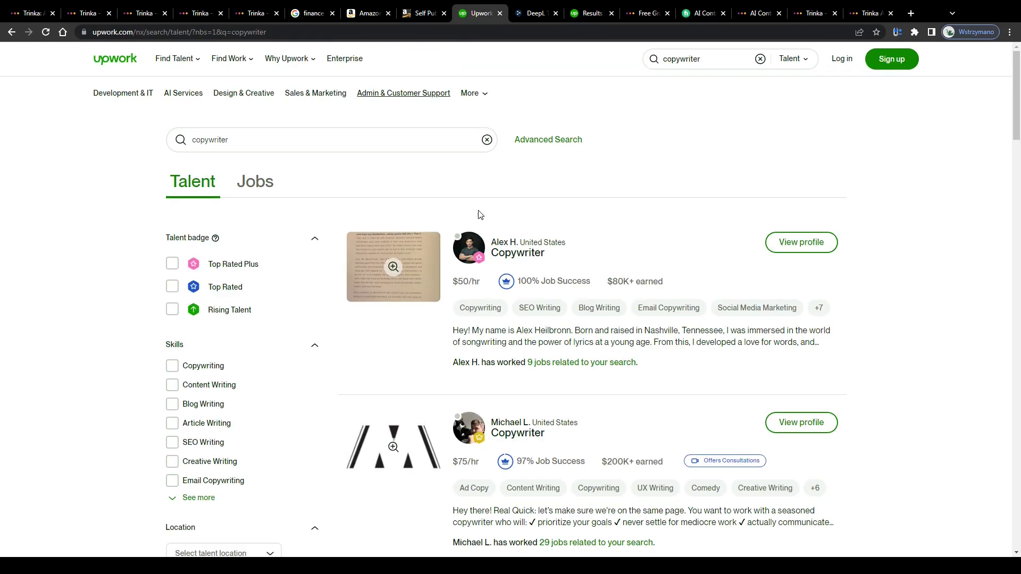
pyautogui.scroll(-10, 885, 309)
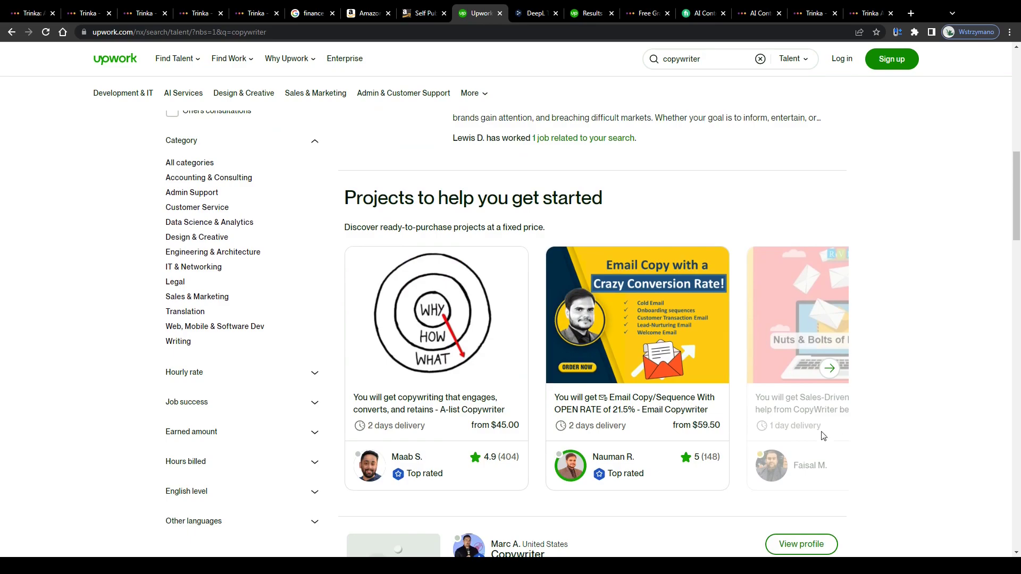
pyautogui.click(830, 369)
pyautogui.click(830, 369)
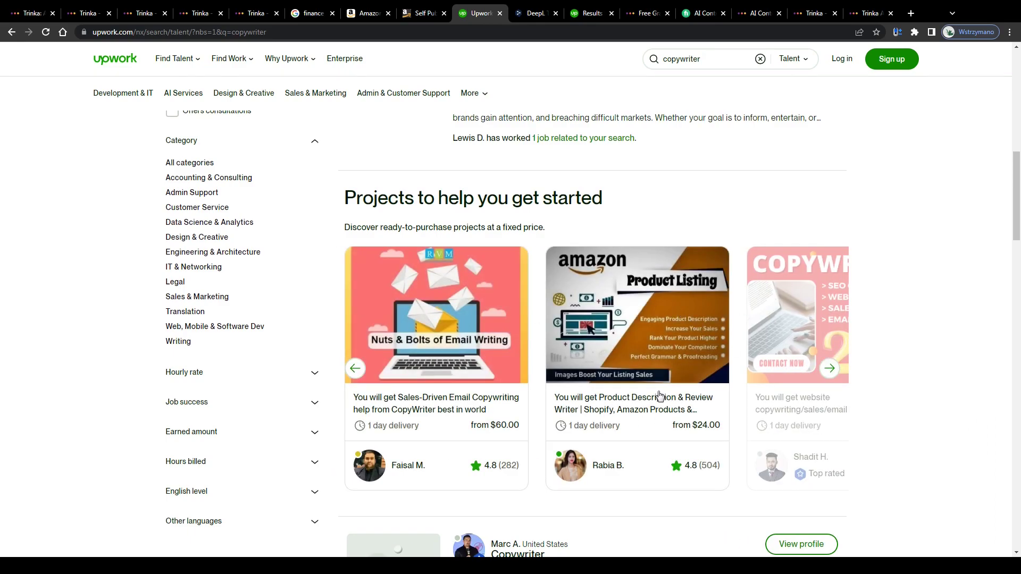
pyautogui.scroll(-1, 704, 396)
pyautogui.click(828, 316)
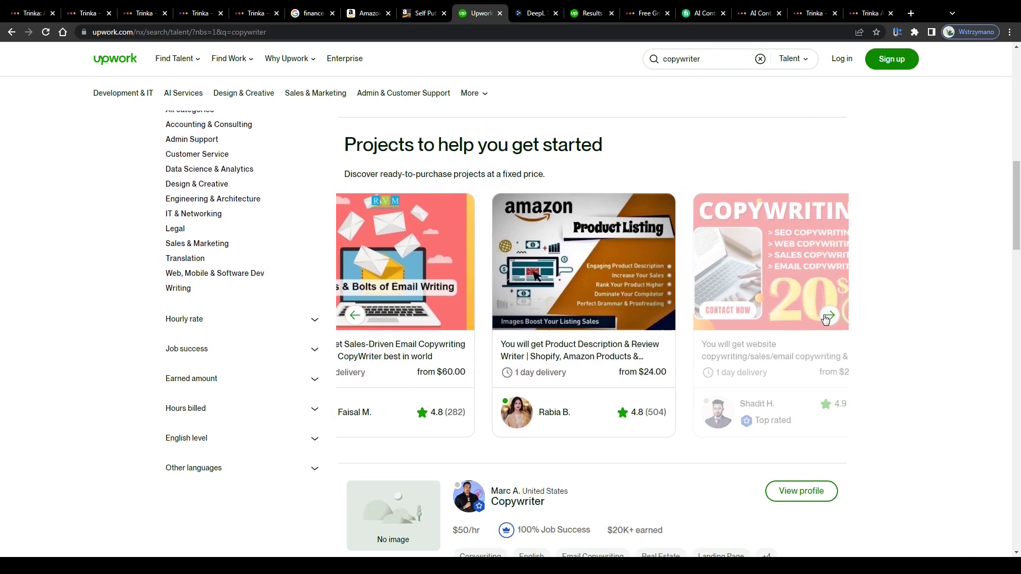
pyautogui.click(829, 316)
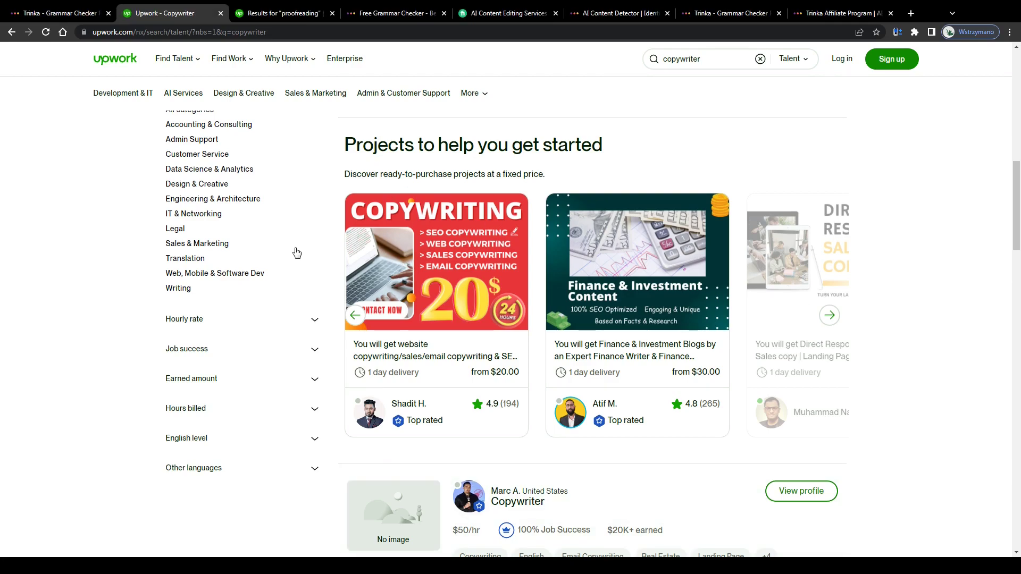
# Delete the entire sample paragraph from Trinka's example_text_01 editor, then go back to Upwork.
pyautogui.scroll(-4, 297, 253)
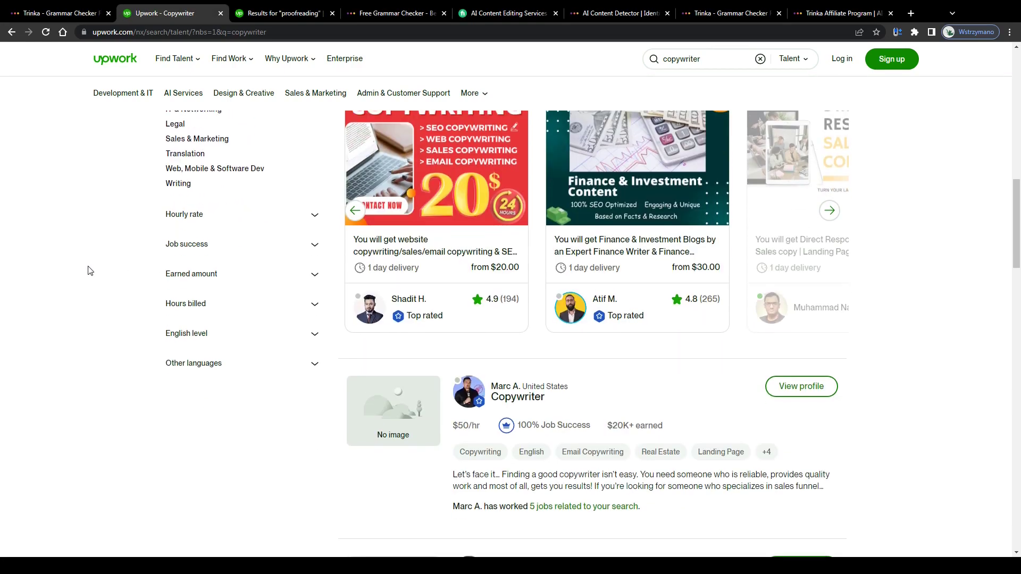
pyautogui.scroll(-1, 152, 185)
pyautogui.hotkey('ctrl', 'shift', 'Tab')
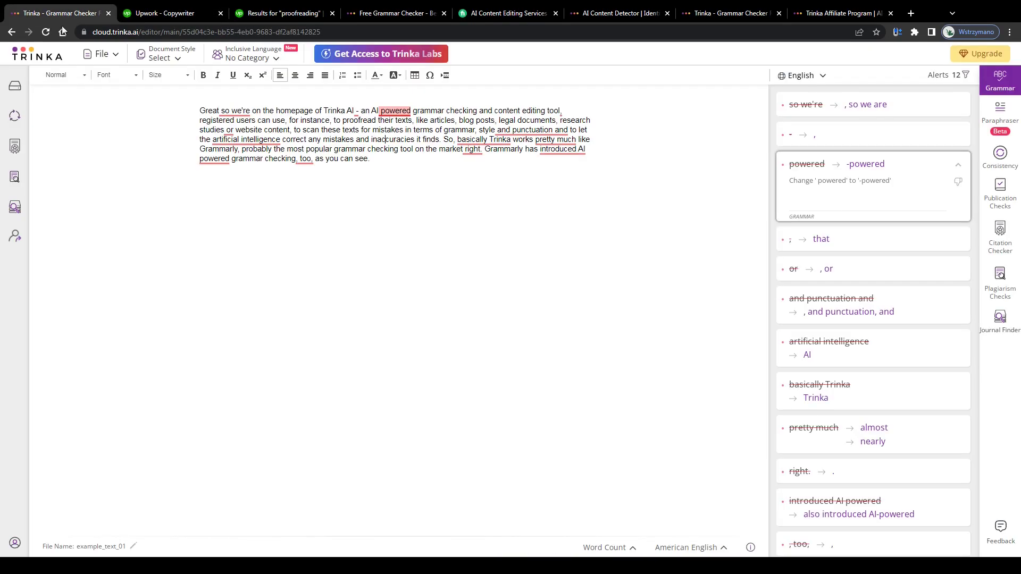
pyautogui.moveTo(371, 178); pyautogui.dragTo(386, 160)
pyautogui.hotkey('ctrl', 'a')
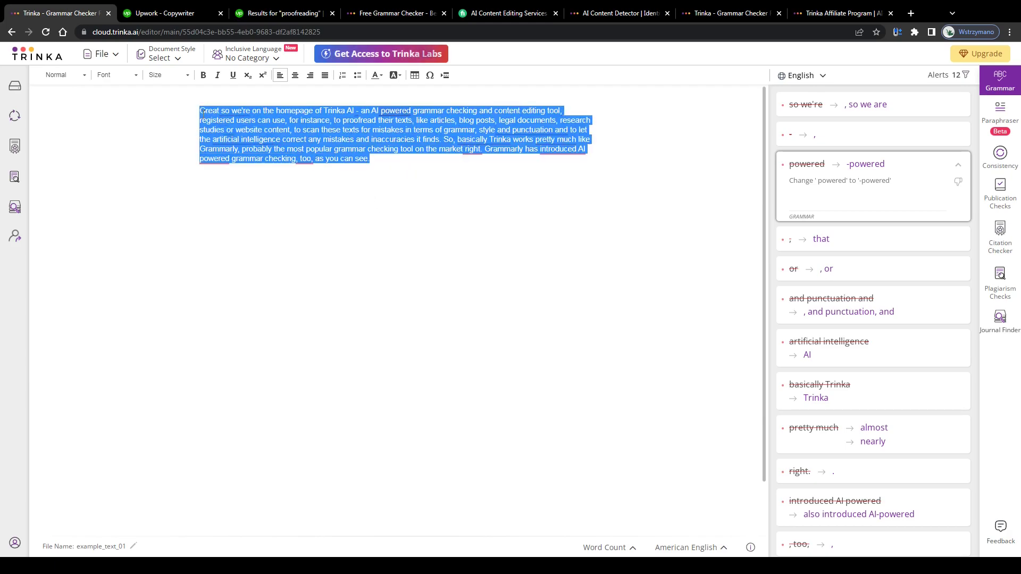
pyautogui.press('BackSpace')
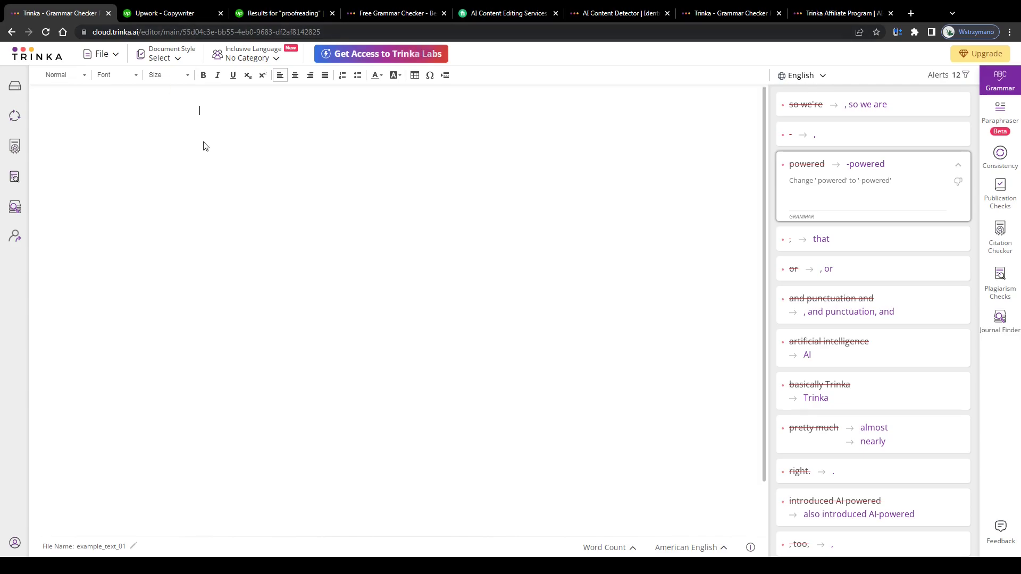
pyautogui.click(195, 13)
# Open Upwork's 'proofreading' project results and scroll through the gig offers and prices.
pyautogui.scroll(-9, 568, 425)
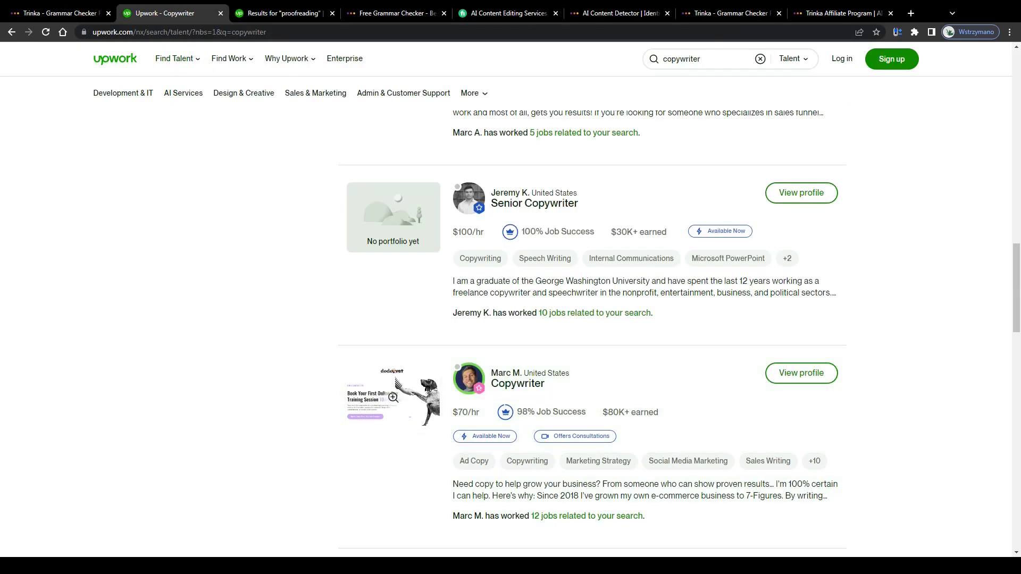
pyautogui.scroll(2, 248, 367)
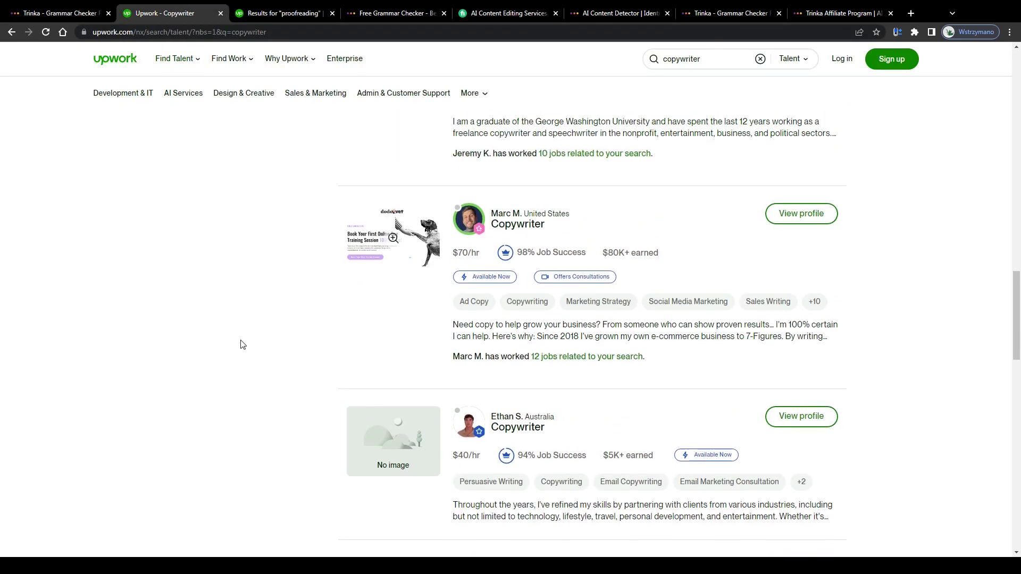
pyautogui.click(256, 12)
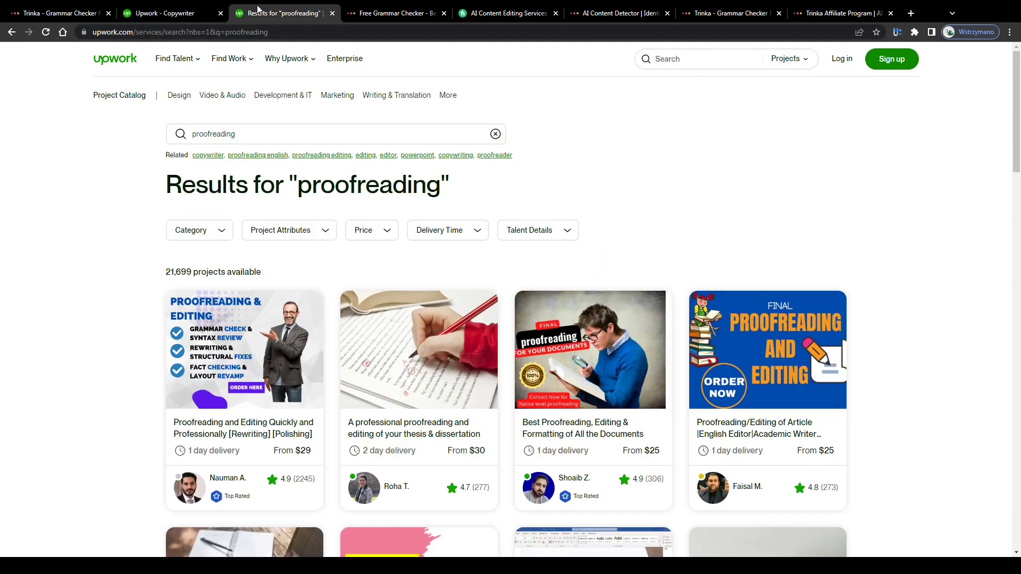
pyautogui.moveTo(167, 191); pyautogui.dragTo(455, 193)
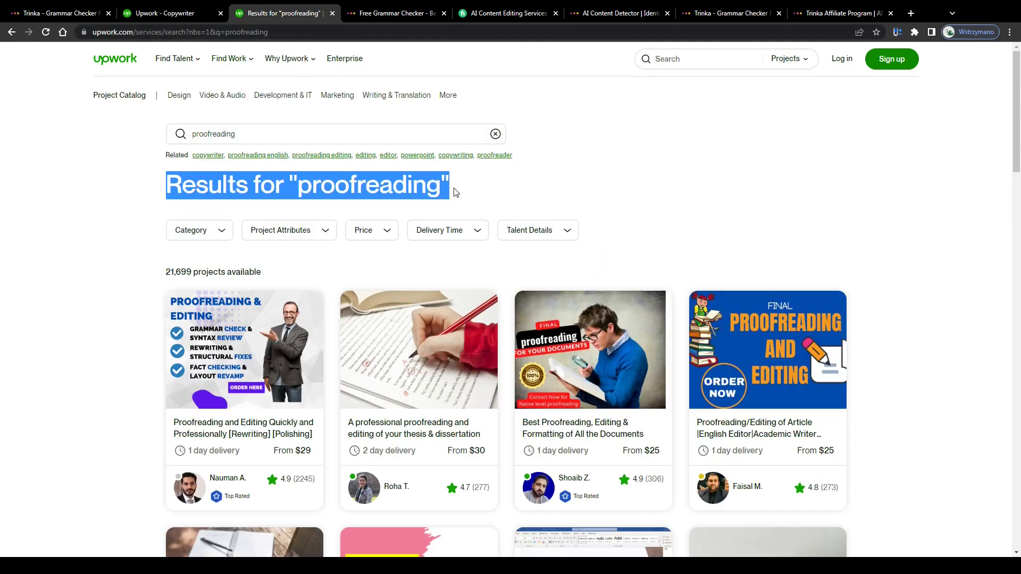
pyautogui.scroll(-4, 107, 225)
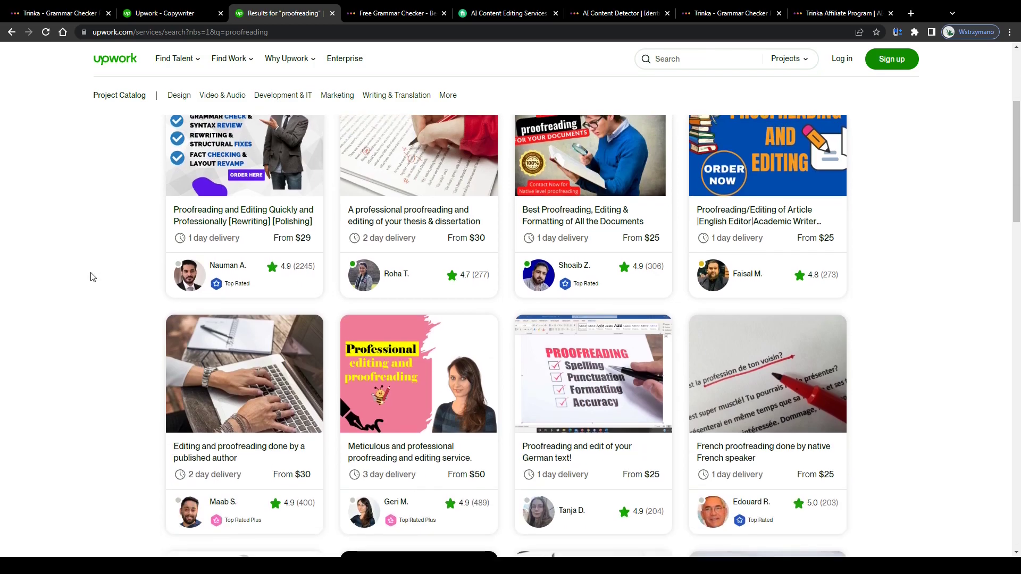
pyautogui.scroll(-2, 93, 276)
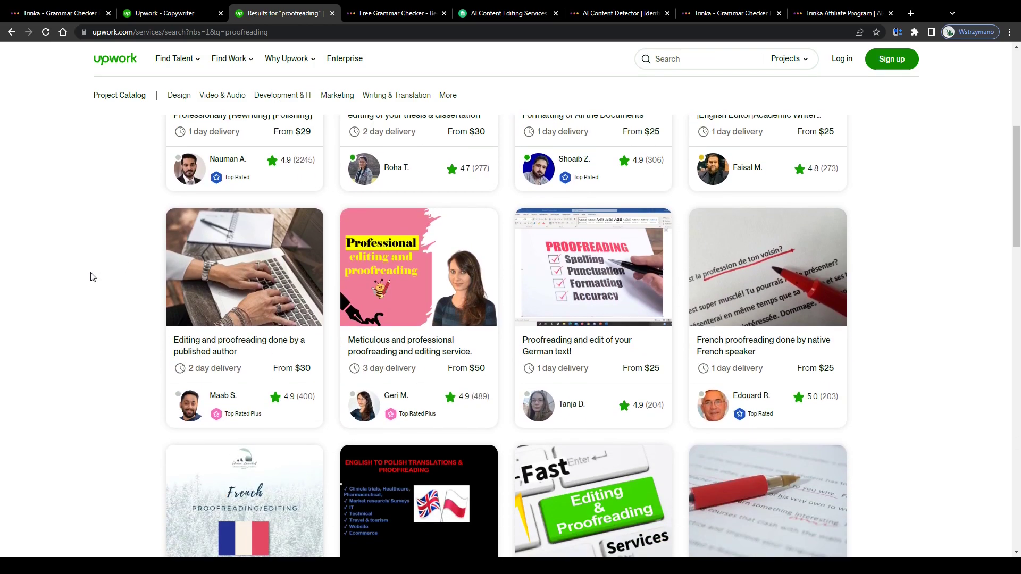
pyautogui.scroll(-4, 93, 277)
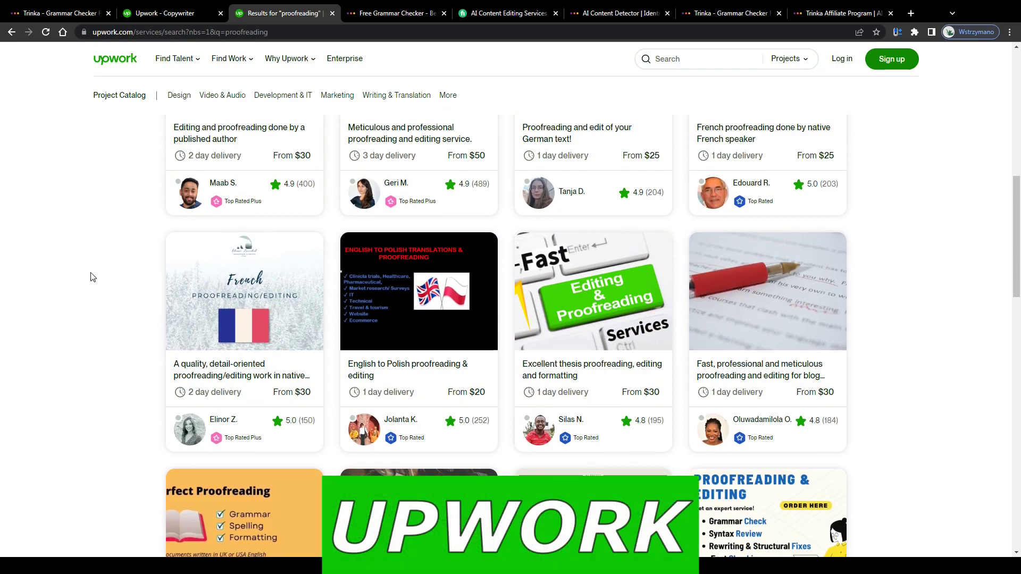
pyautogui.scroll(-4, 93, 277)
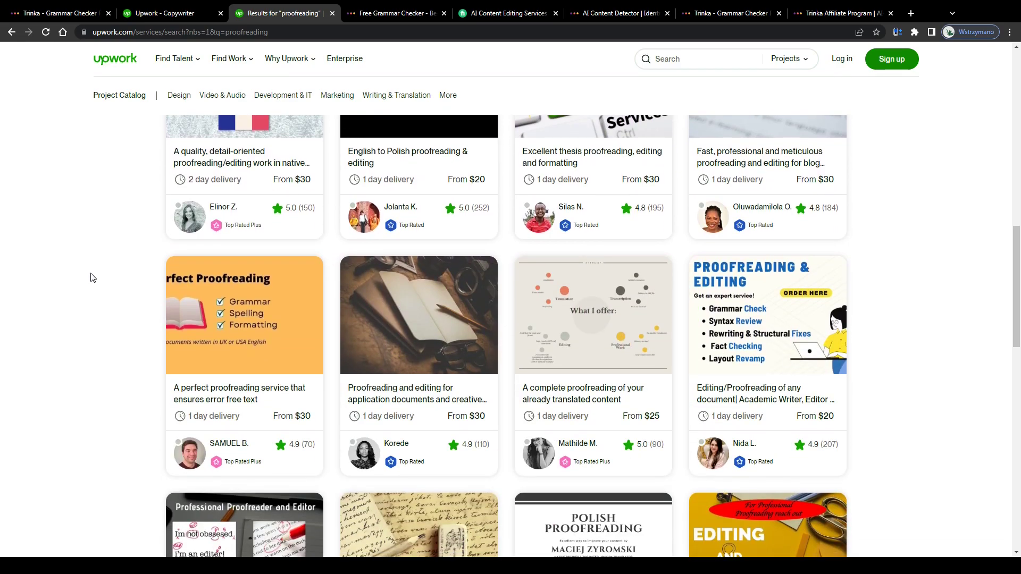
pyautogui.scroll(1, 92, 276)
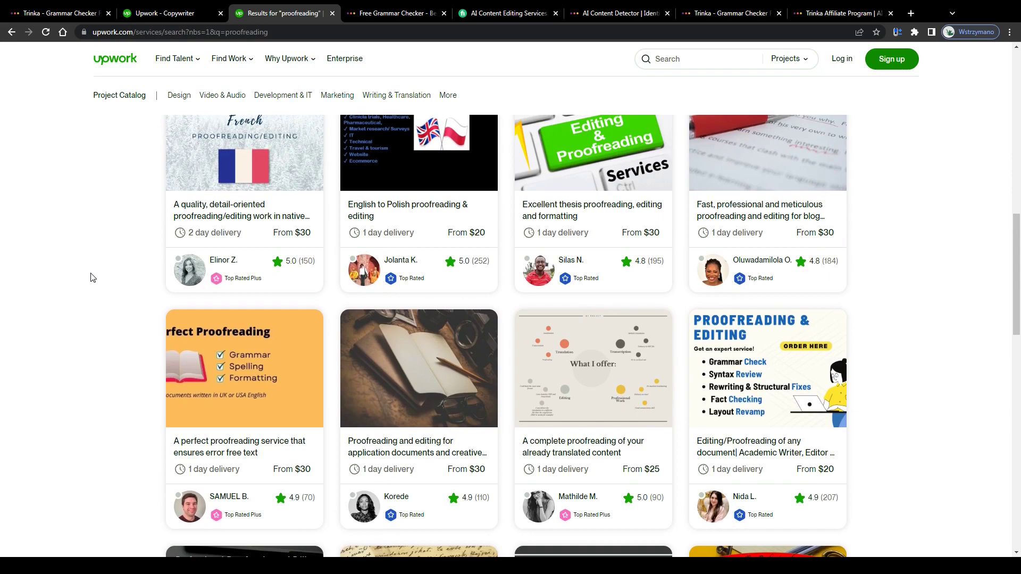
pyautogui.scroll(13, 93, 276)
pyautogui.scroll(2, 92, 277)
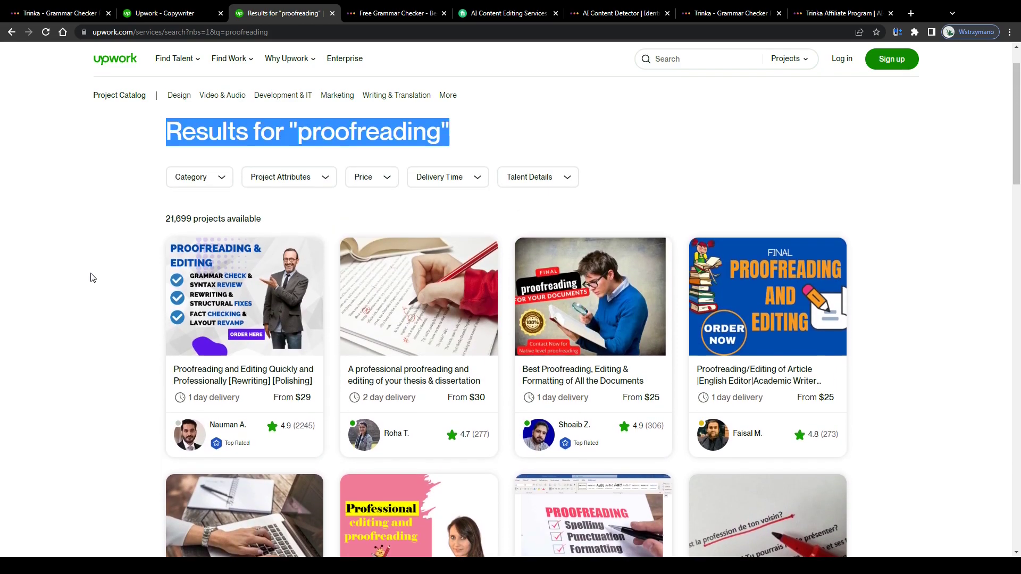
pyautogui.click(93, 276)
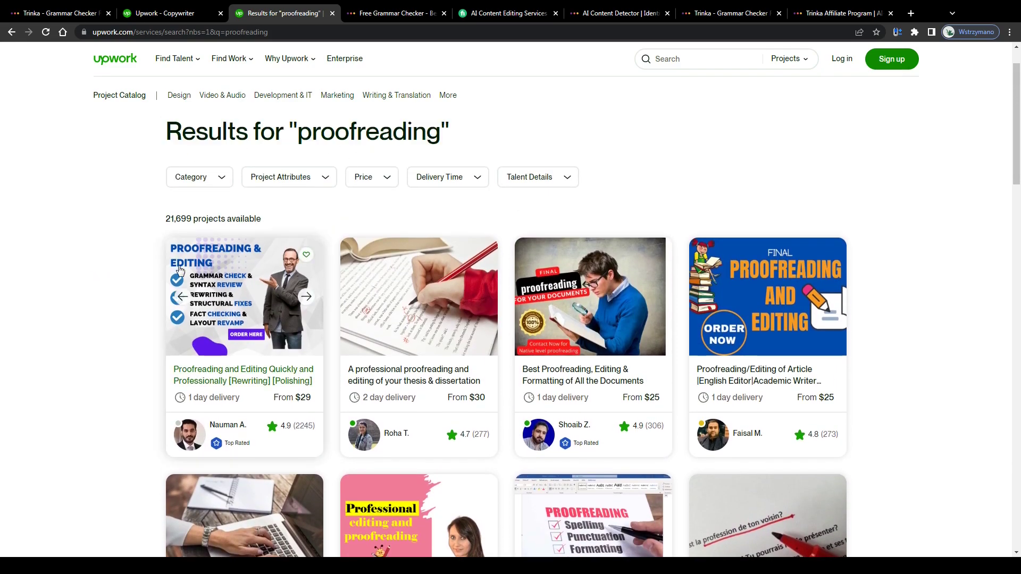
# Browse work samples on the first offer and the German proofreading gig, then scroll further.
pyautogui.click(306, 296)
pyautogui.moveTo(211, 310)
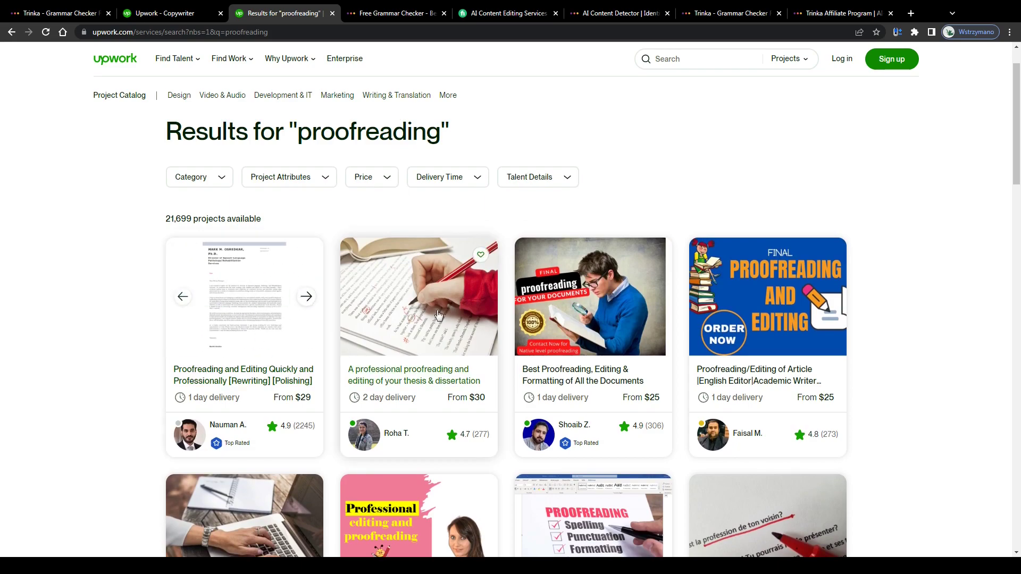
pyautogui.scroll(-5, 660, 317)
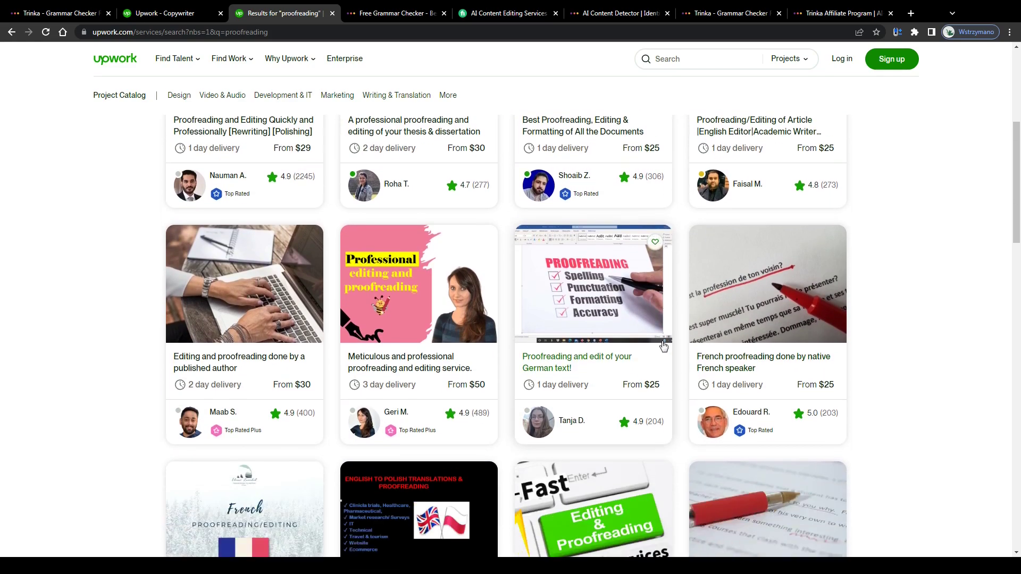
pyautogui.click(654, 276)
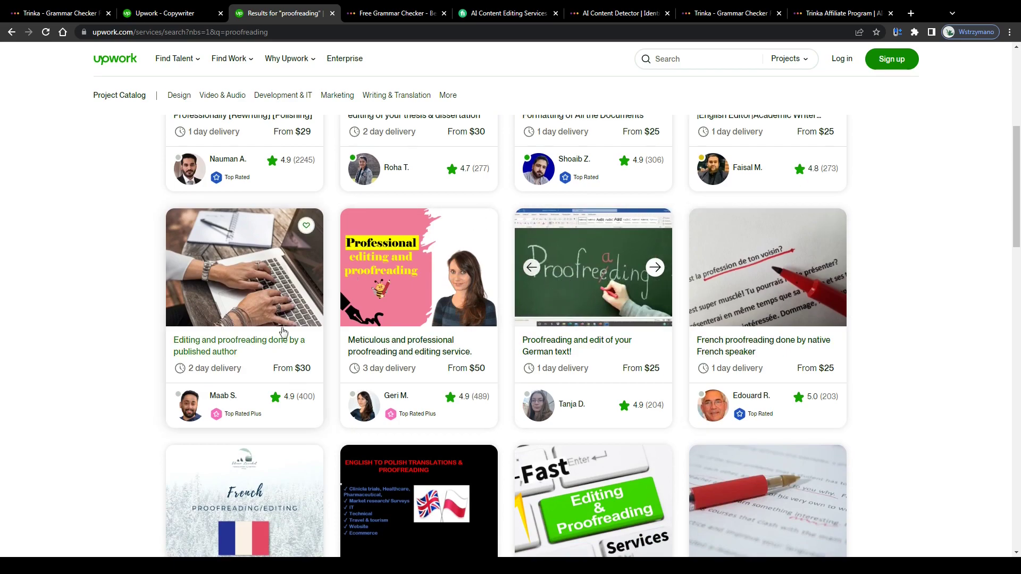
pyautogui.scroll(-5, 287, 353)
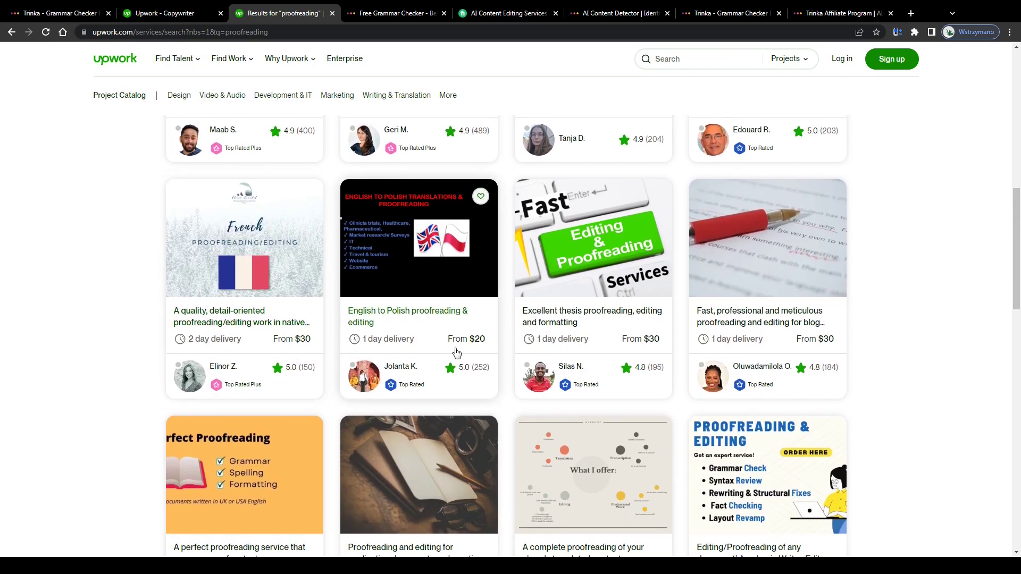
pyautogui.scroll(3, 500, 350)
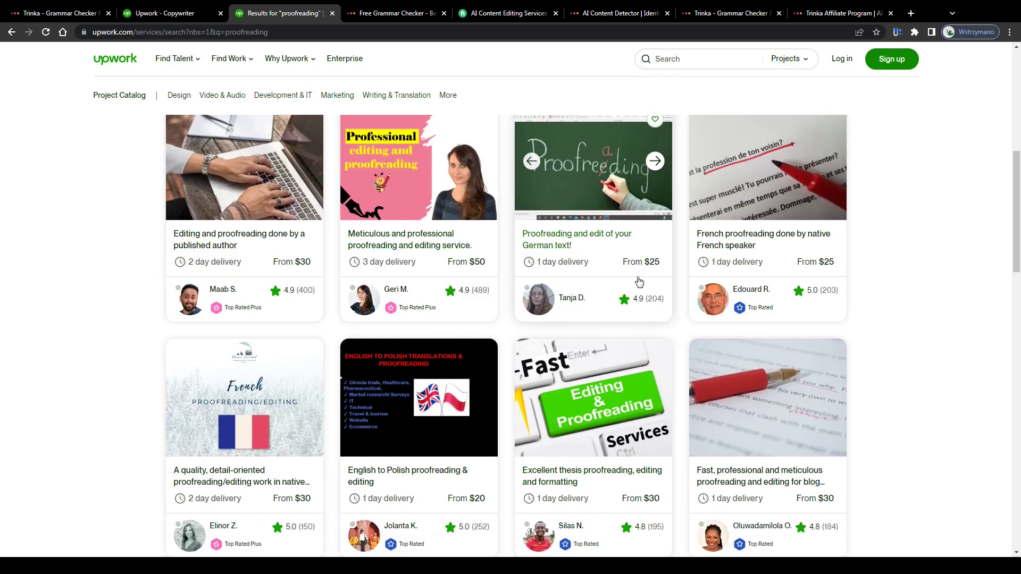
pyautogui.scroll(-6, 588, 380)
pyautogui.scroll(-3, 382, 288)
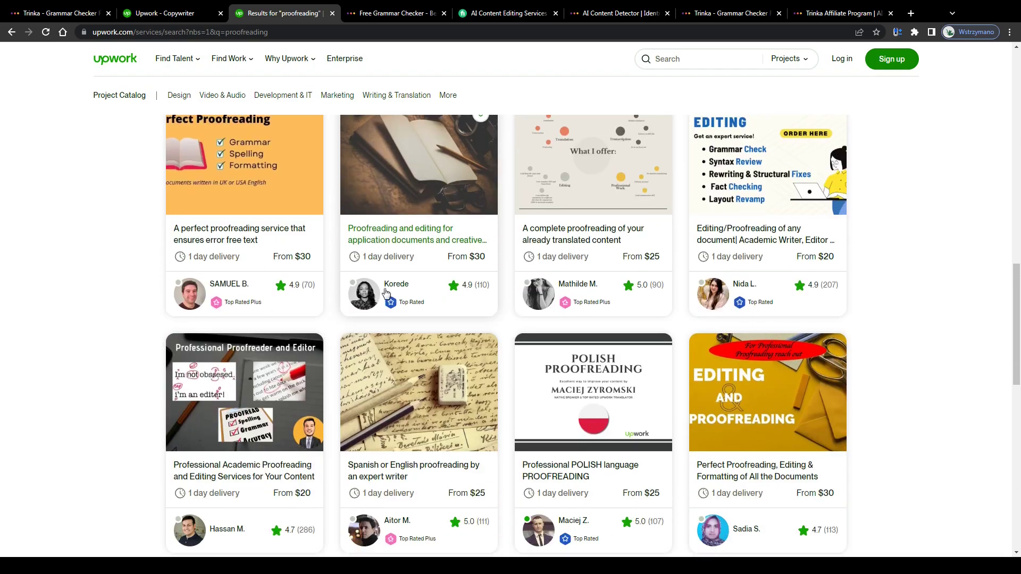
pyautogui.scroll(-2, 268, 169)
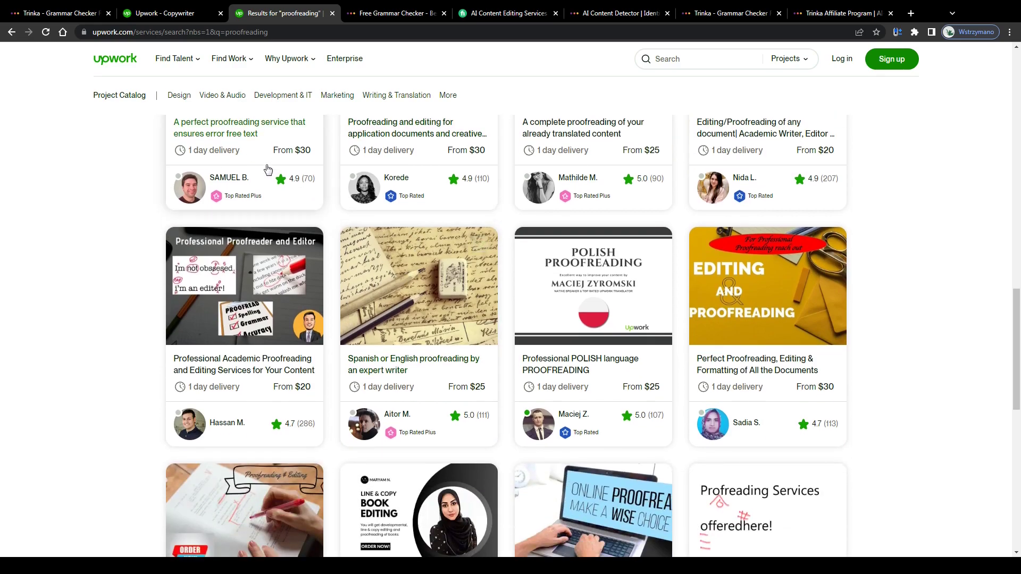
# Paste the prepared 97-word paragraph into Trinka's 500-word Free Grammar Checker and run the check.
pyautogui.click(375, 14)
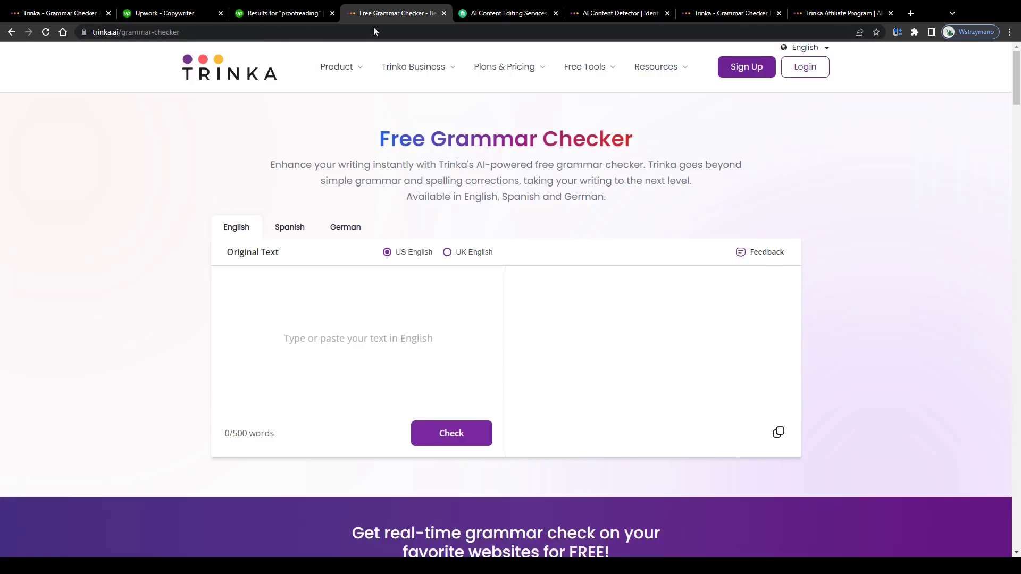
pyautogui.moveTo(389, 138)
pyautogui.moveTo(370, 146); pyautogui.dragTo(646, 145)
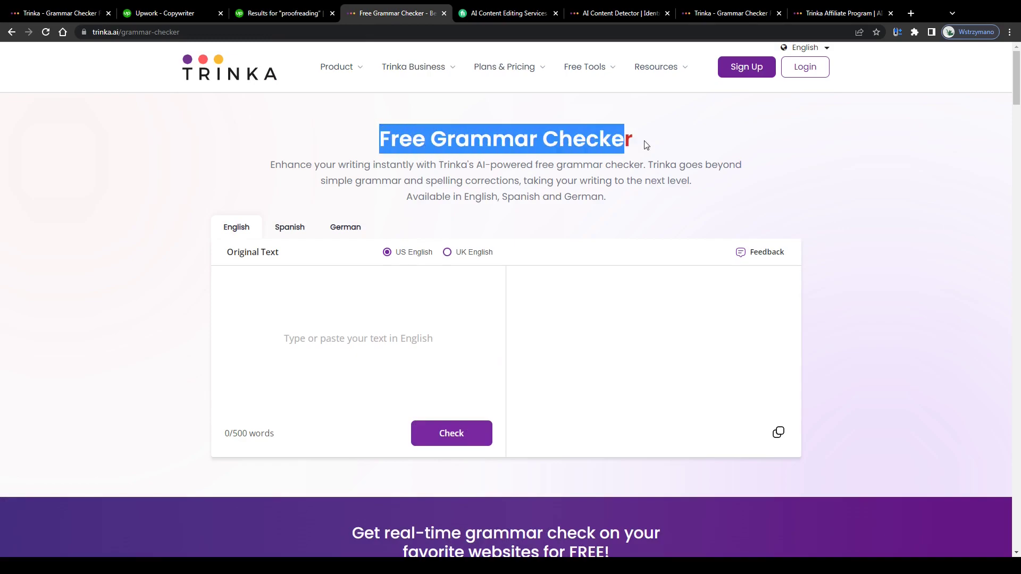
pyautogui.click(339, 341)
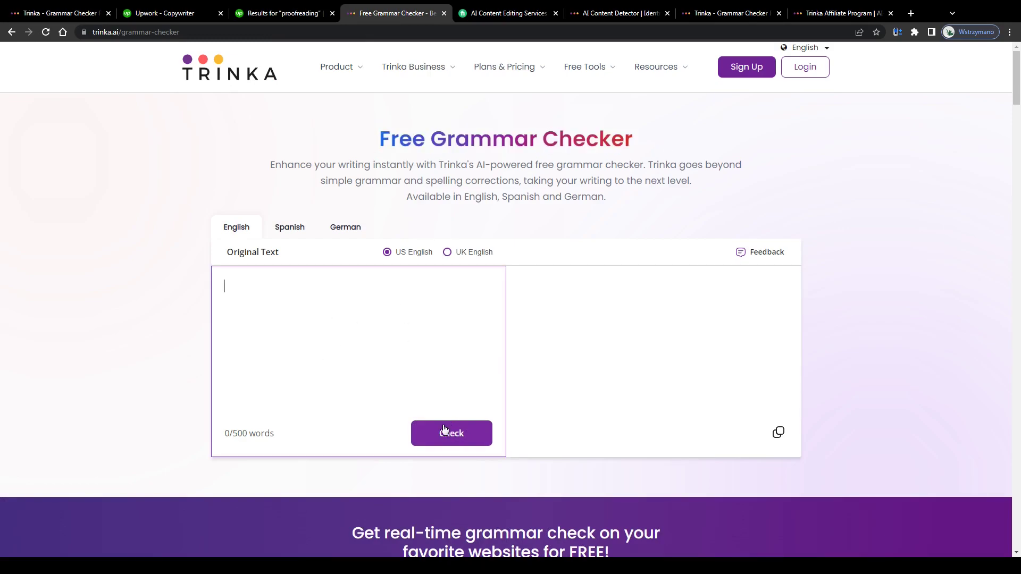
pyautogui.moveTo(290, 433); pyautogui.dragTo(228, 434)
pyautogui.click(299, 381)
pyautogui.click(404, 154)
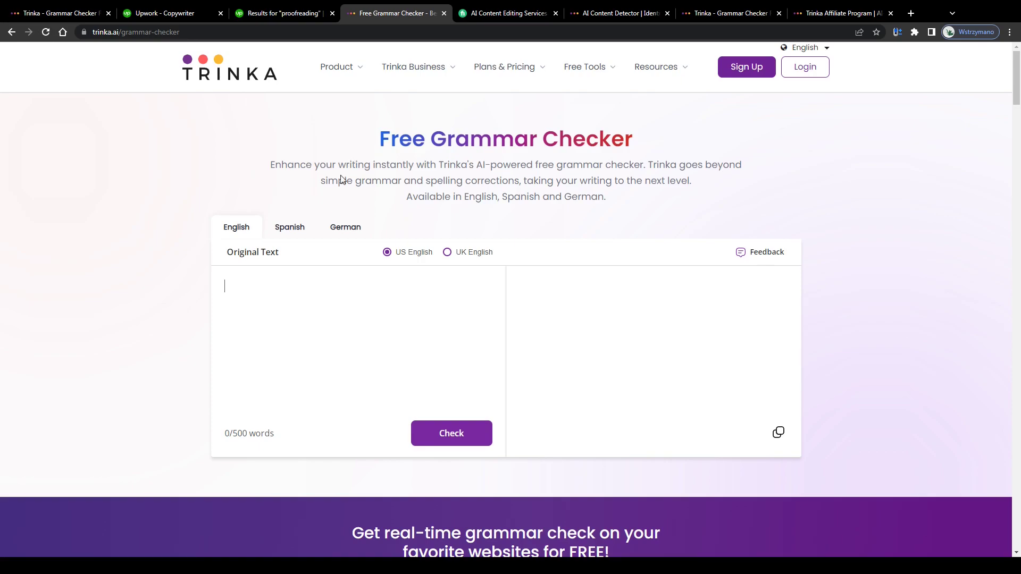
pyautogui.write("Great so we're on the homepage of Trinka AI - an AI powered grammar checking and content editing tool, registered users can use, for instance, to proofread their texts, like articles, blog posts, legal documents, research studies or website content, to scan these texts for mistakes in terms of grammar, style and punctuation and to let the artificial intelligence correct any mistakes and inaccuracies it finds. So, basically Trinka works pretty much like Grammarly, probably the most popular grammar checking tool on the market right. Grammarly has introduced AI powered grammar checking, too, as you can see.")
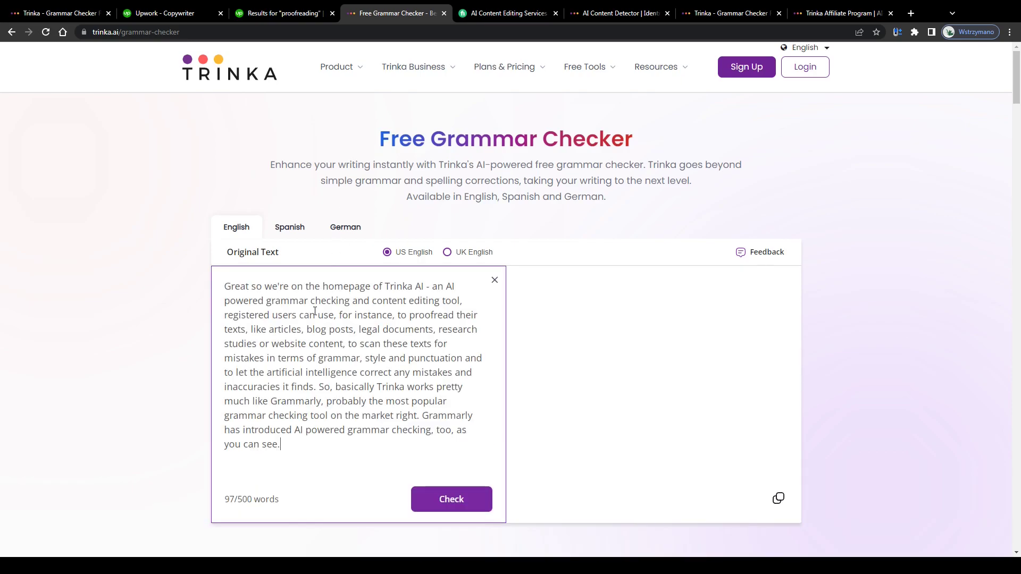
pyautogui.click(433, 500)
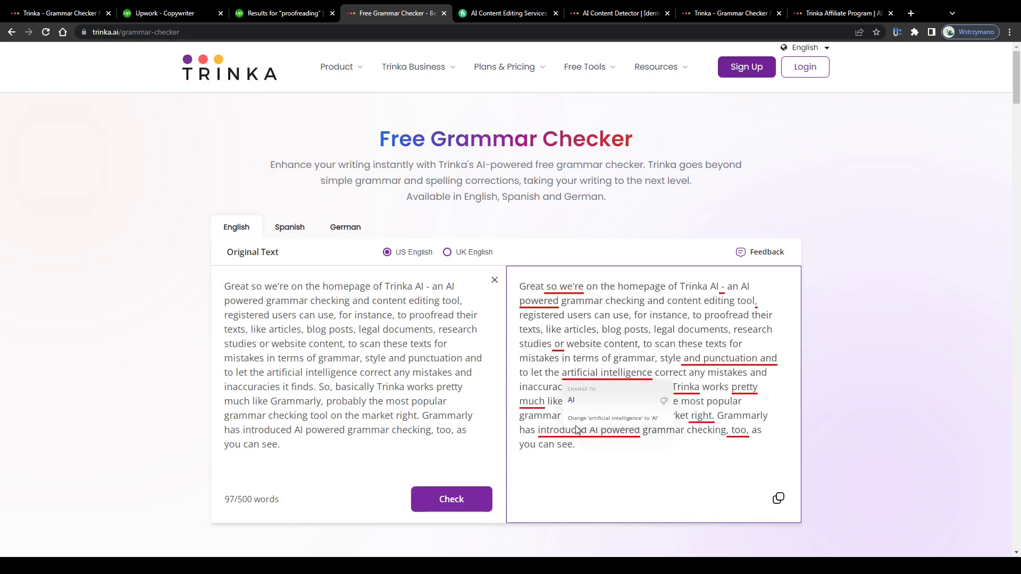
# Browse Fiverr's AI Content Editing gig grid, then view Trinka's AI Content Detector heading.
pyautogui.click(493, 18)
pyautogui.moveTo(170, 143); pyautogui.dragTo(327, 148)
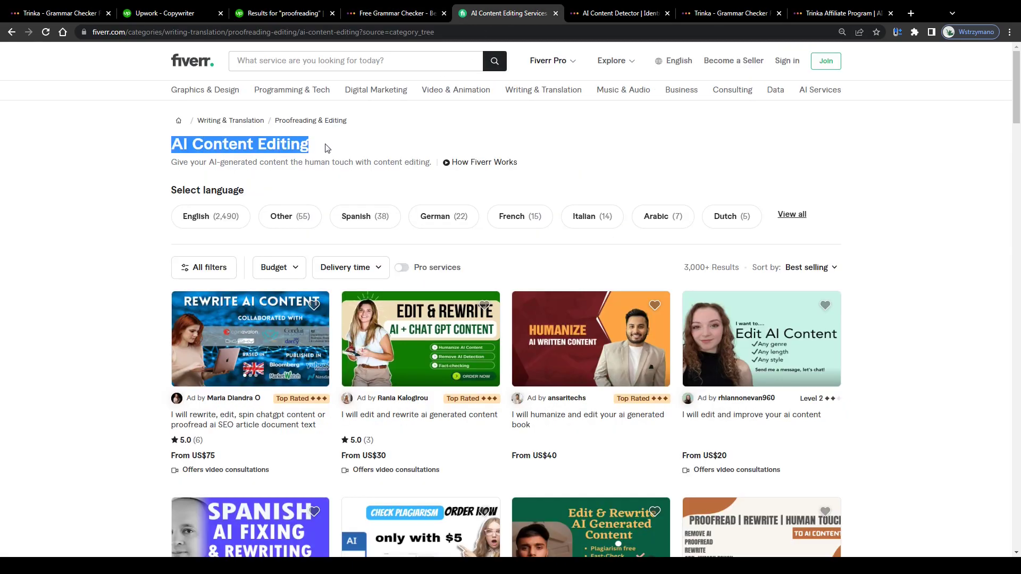
pyautogui.click(130, 145)
pyautogui.scroll(-6, 85, 207)
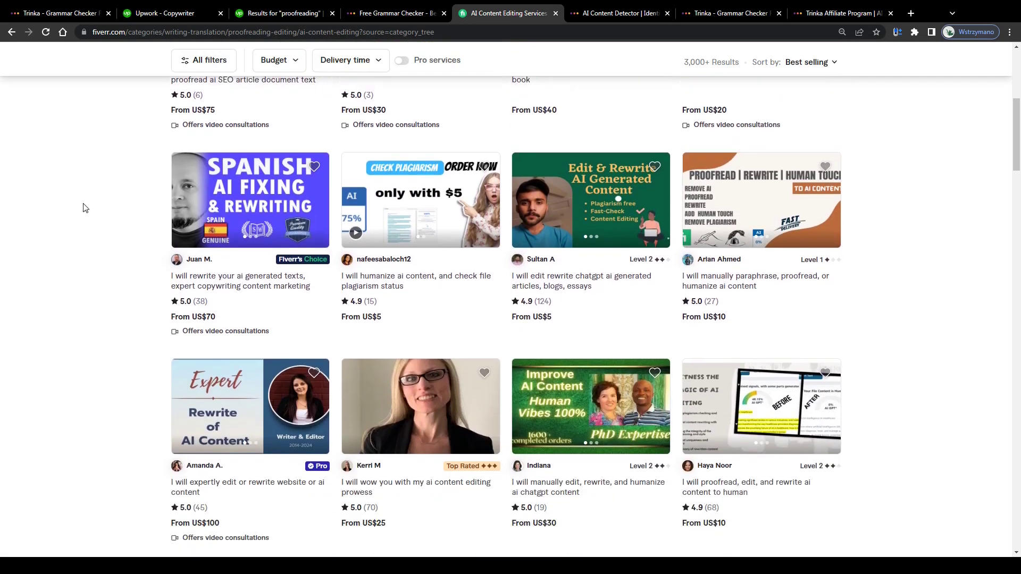
pyautogui.scroll(3, 85, 207)
pyautogui.scroll(3, 85, 207)
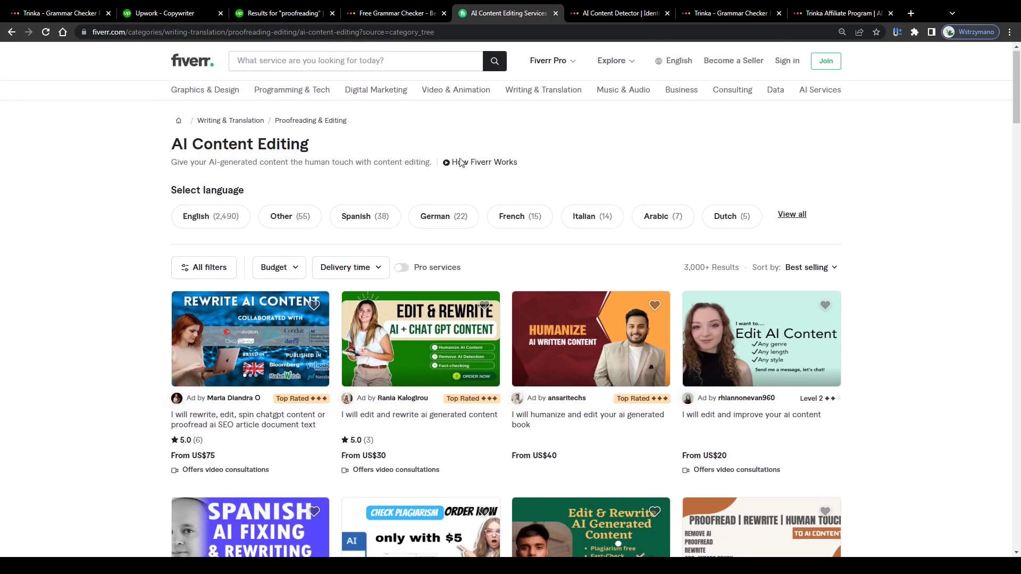
pyautogui.click(625, 13)
pyautogui.moveTo(383, 184); pyautogui.dragTo(606, 180)
pyautogui.moveTo(229, 309); pyautogui.dragTo(386, 318)
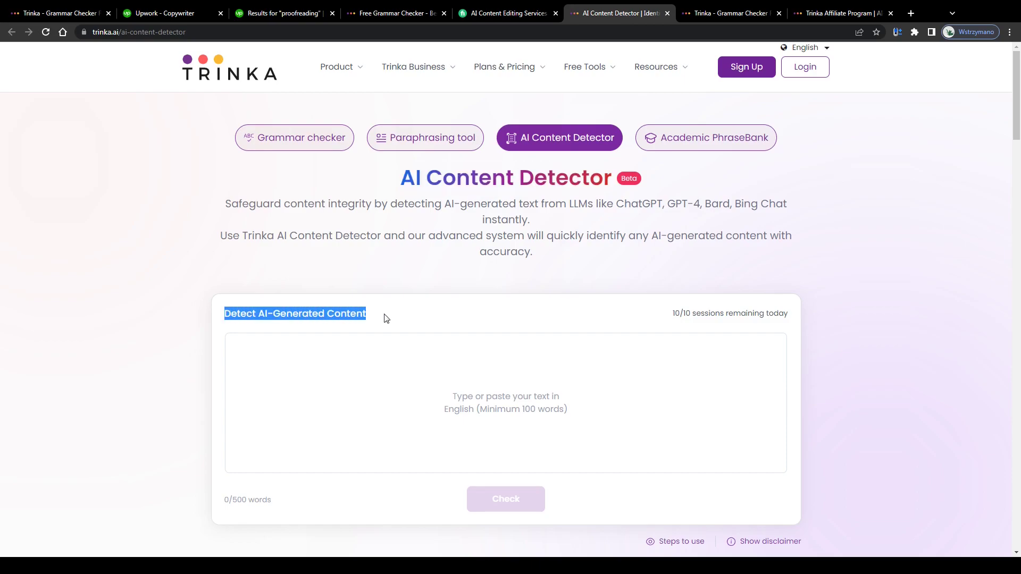
pyautogui.click(449, 234)
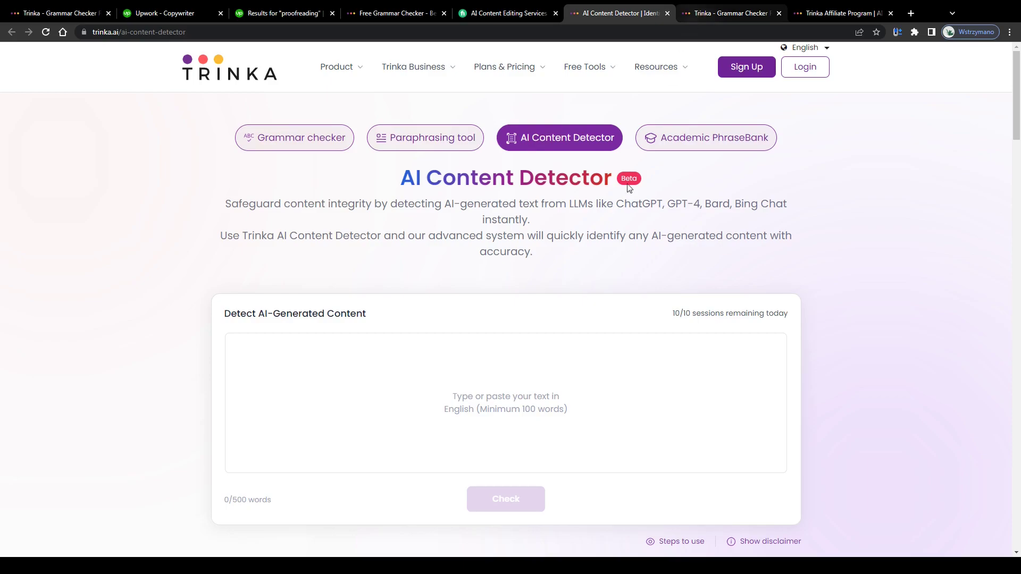
pyautogui.scroll(-3, 675, 306)
pyautogui.scroll(3, 595, 293)
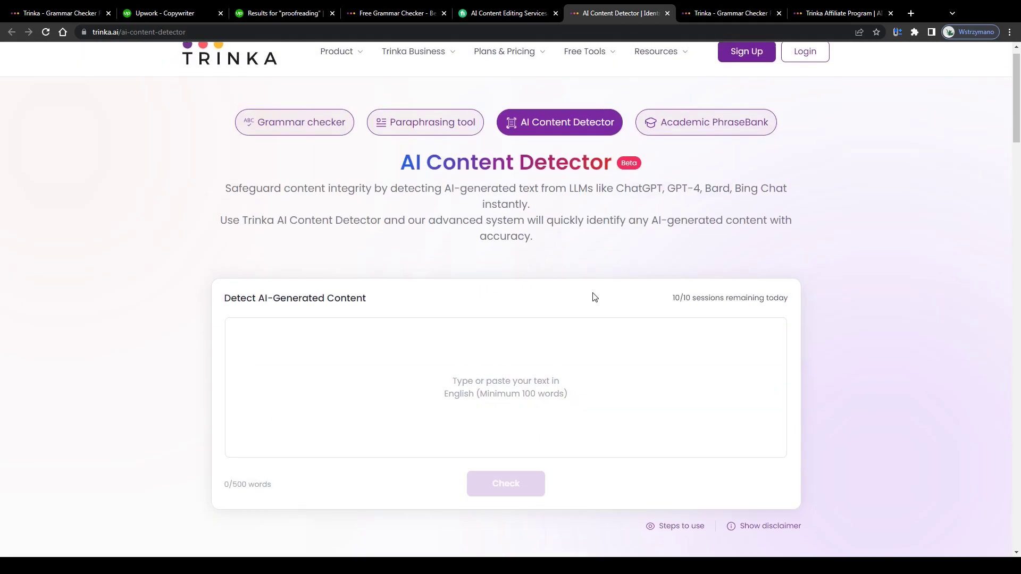
pyautogui.click(388, 13)
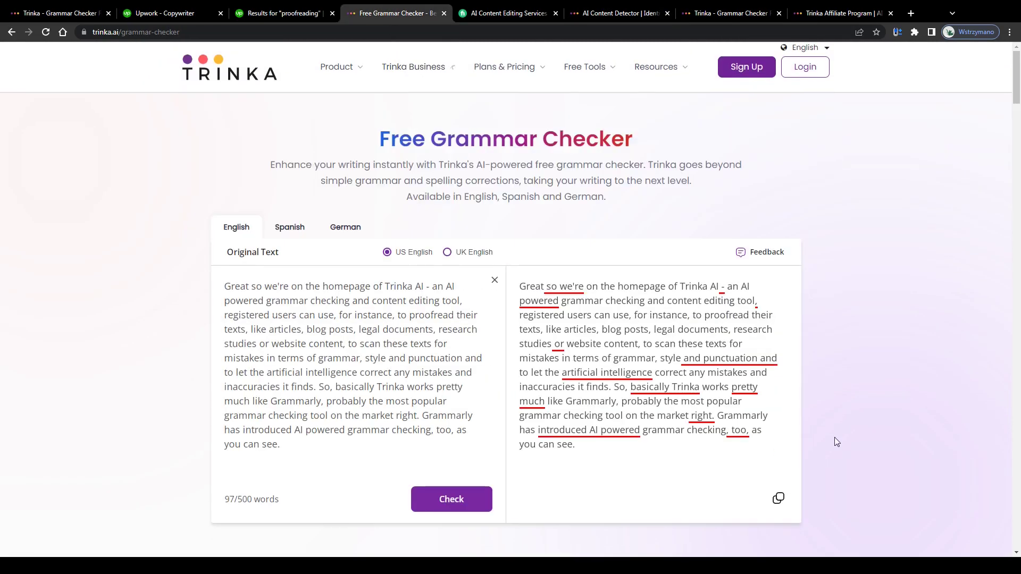
pyautogui.click(356, 399)
pyautogui.moveTo(291, 504)
pyautogui.mouseDown()
pyautogui.moveTo(225, 504)
pyautogui.moveTo(279, 503)
pyautogui.mouseUp()
pyautogui.click(617, 13)
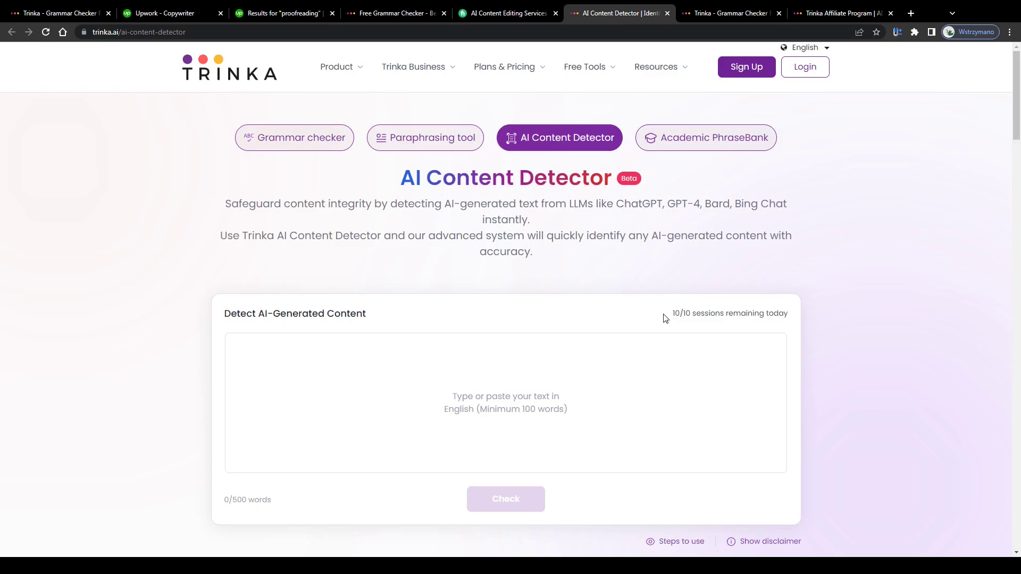
pyautogui.moveTo(664, 318)
pyautogui.mouseDown()
pyautogui.moveTo(799, 320)
pyautogui.moveTo(663, 320)
pyautogui.mouseUp()
# Open the Choose your plan page and review the Basic plan's Always Free Access limits.
pyautogui.click(697, 12)
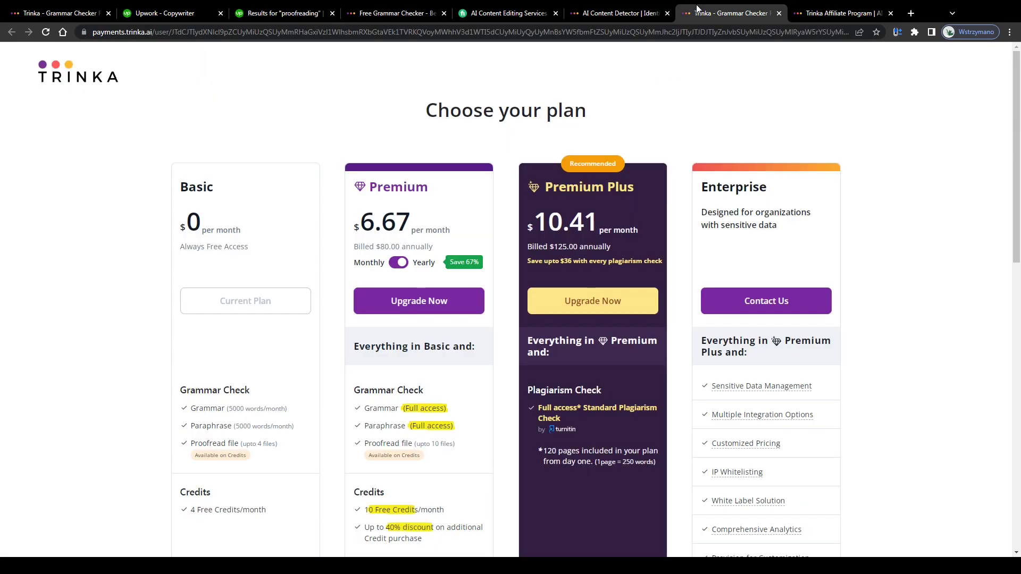
pyautogui.moveTo(178, 248); pyautogui.dragTo(261, 258)
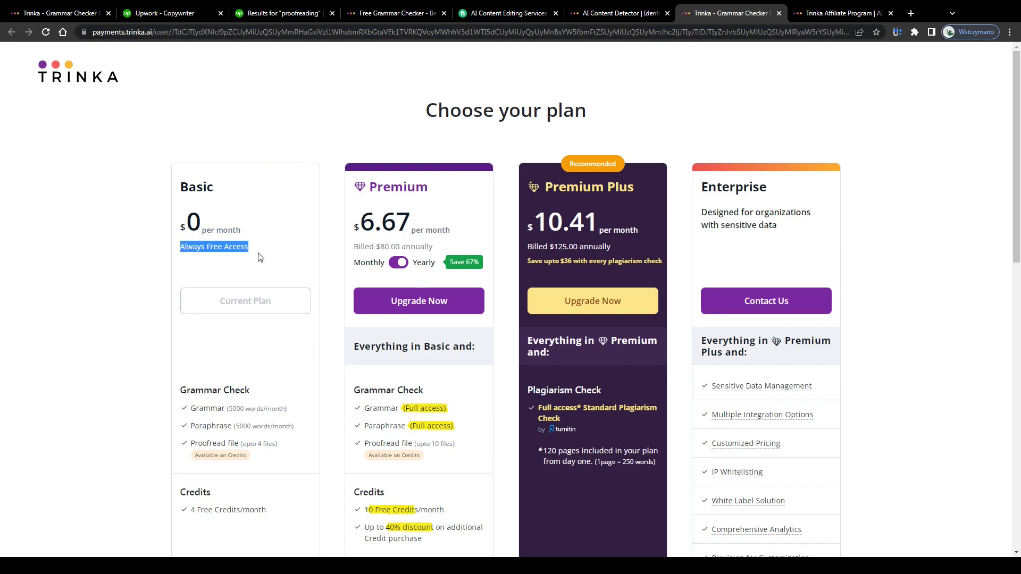
pyautogui.click(183, 188)
pyautogui.moveTo(183, 188); pyautogui.dragTo(246, 237)
pyautogui.scroll(-2, 230, 237)
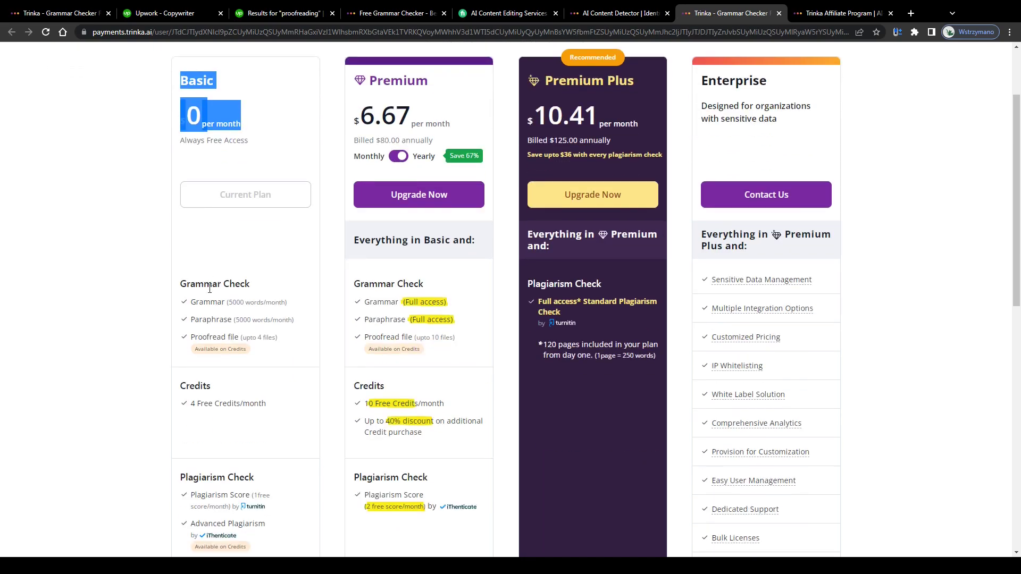
pyautogui.scroll(5, 181, 303)
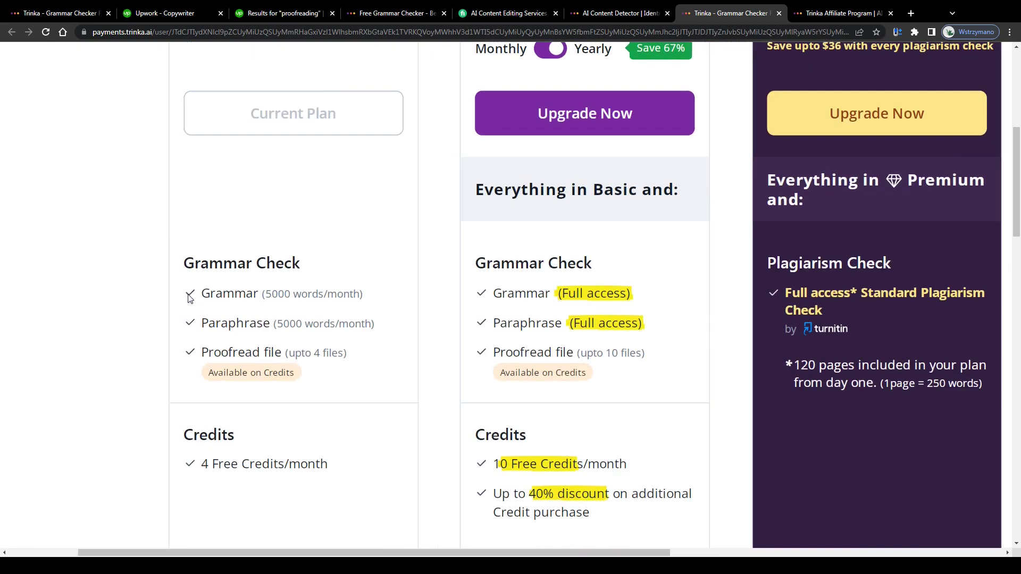
pyautogui.moveTo(201, 293); pyautogui.dragTo(467, 330)
pyautogui.scroll(-5, 344, 310)
pyautogui.click(416, 314)
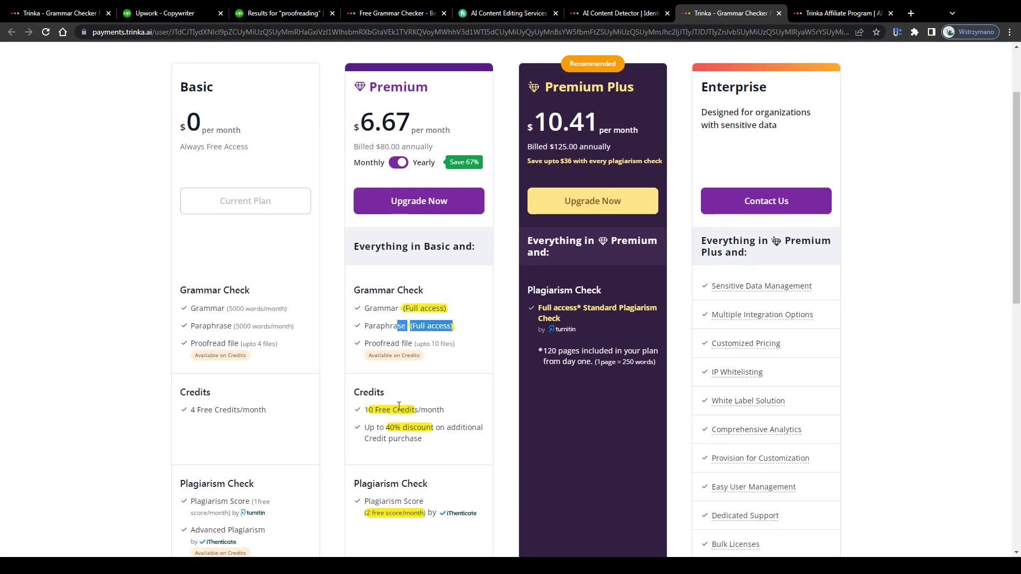
pyautogui.scroll(3, 400, 334)
# Review Premium's 10-file proofreading limit, free monthly credits and plagiarism check allowance.
pyautogui.moveTo(397, 320); pyautogui.dragTo(475, 340)
pyautogui.moveTo(407, 414); pyautogui.dragTo(466, 415)
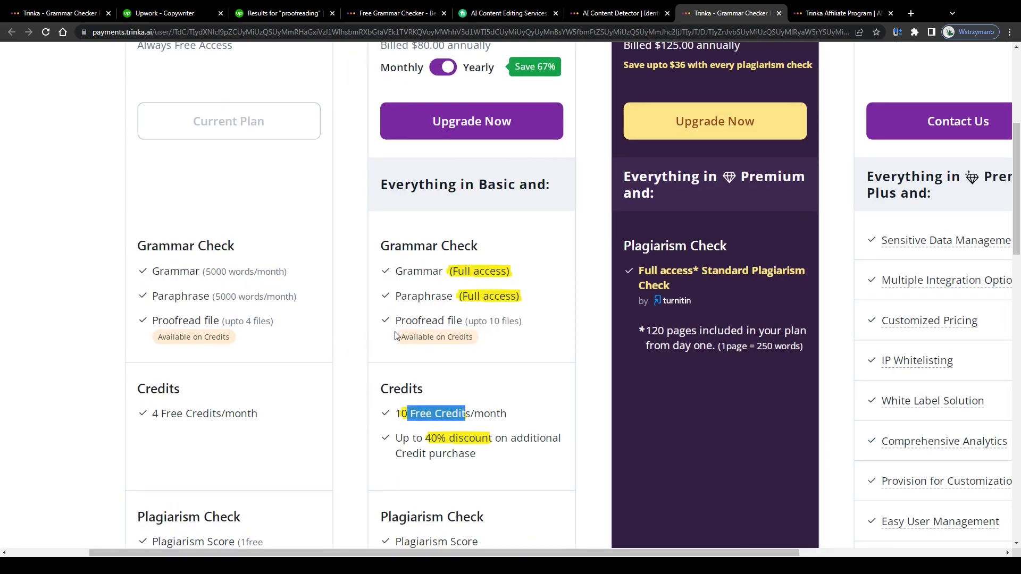
pyautogui.moveTo(395, 335)
pyautogui.mouseDown()
pyautogui.moveTo(478, 341)
pyautogui.moveTo(405, 319)
pyautogui.mouseUp()
pyautogui.scroll(-2, 406, 319)
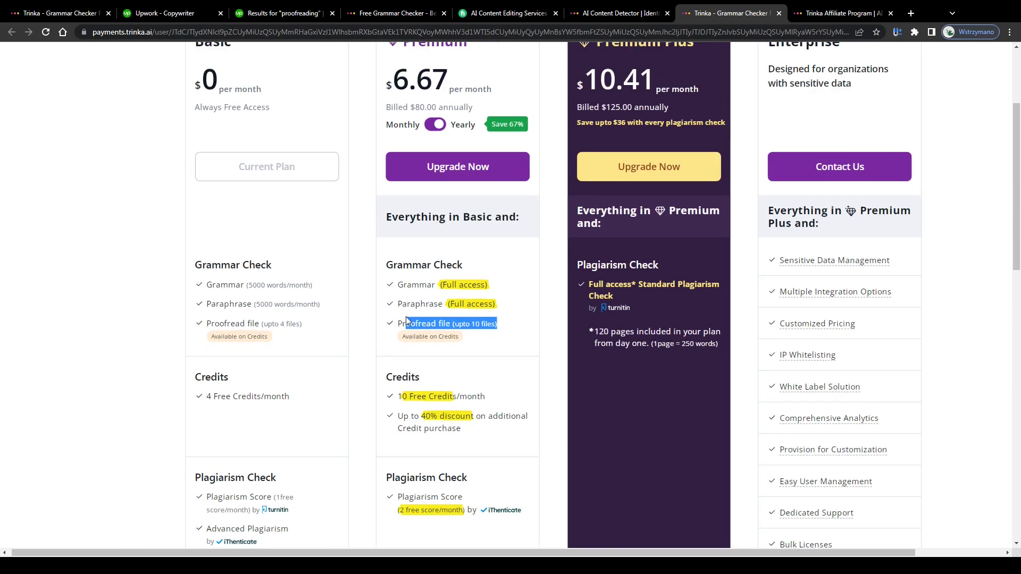
pyautogui.scroll(-1, 406, 319)
pyautogui.click(386, 328)
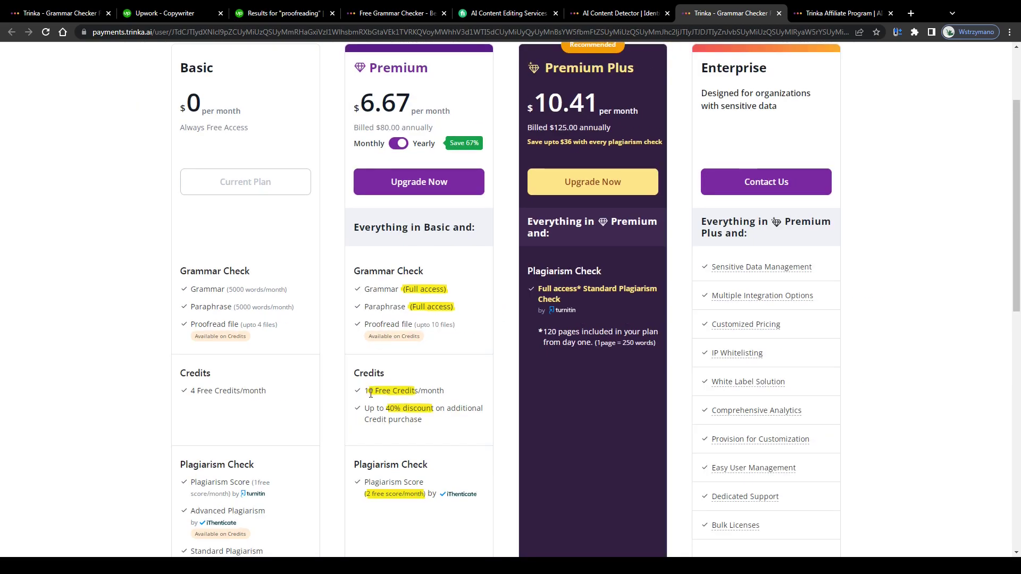
pyautogui.moveTo(353, 468); pyautogui.dragTo(429, 504)
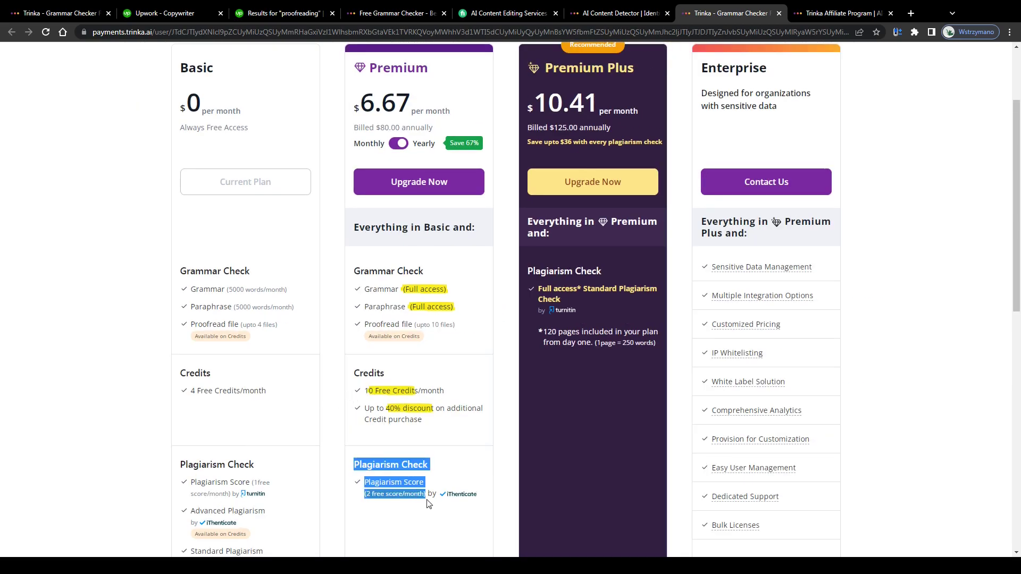
pyautogui.click(415, 459)
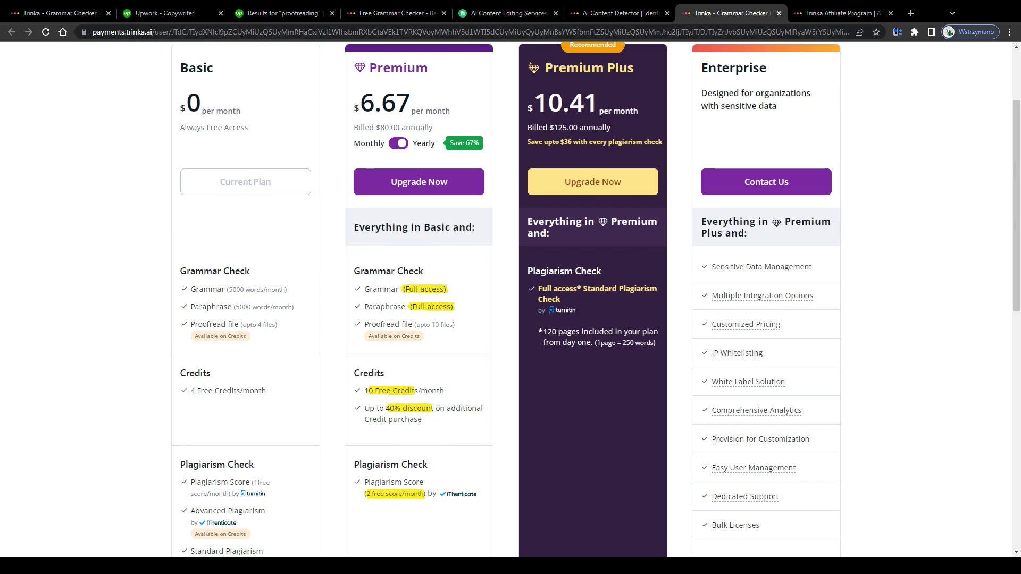
# Look over the affiliate program's FAQs and 'Promote Trinka & Earn Big!' heading.
pyautogui.click(814, 15)
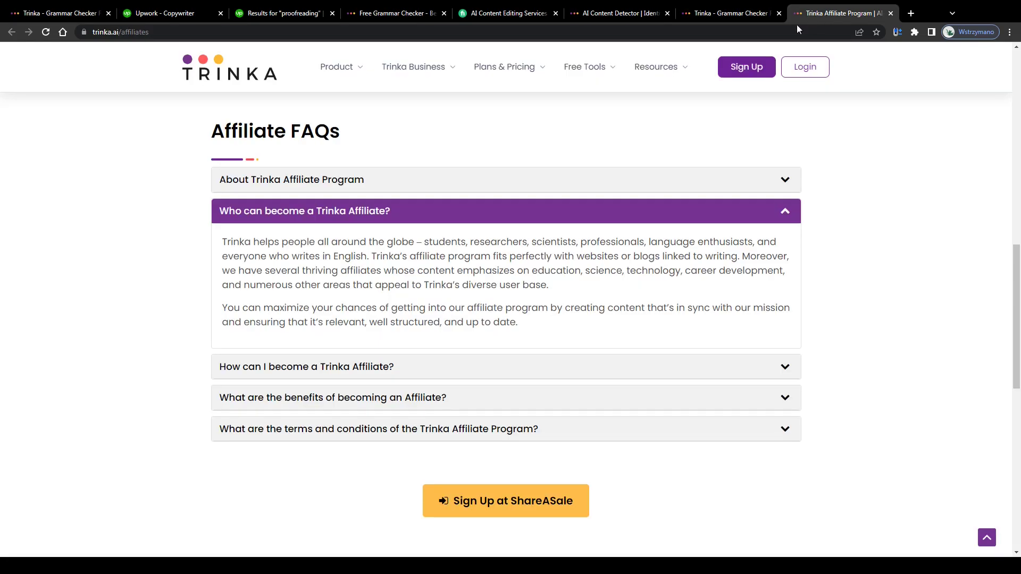
pyautogui.moveTo(223, 136); pyautogui.dragTo(333, 136)
pyautogui.click(356, 135)
pyautogui.scroll(15, 261, 223)
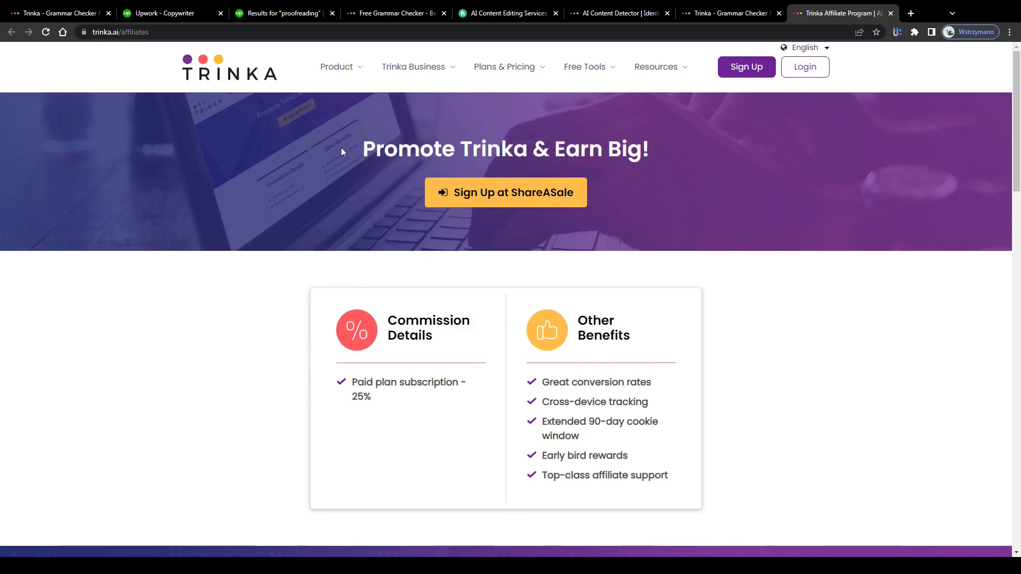
pyautogui.moveTo(341, 151); pyautogui.dragTo(652, 152)
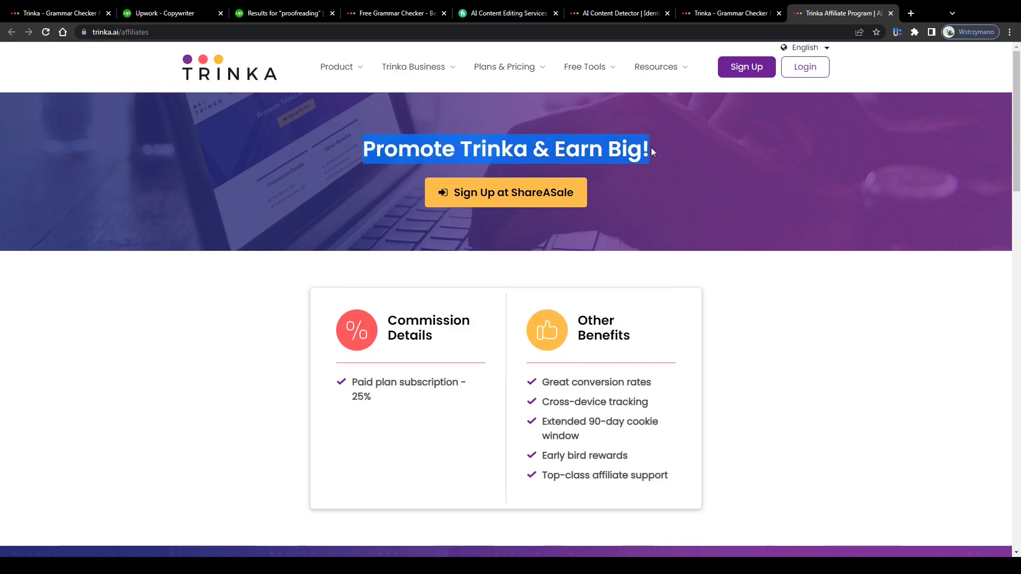
# Glance back at the AI Content Detector and Free Grammar Checker pages.
pyautogui.click(627, 14)
pyautogui.moveTo(400, 178)
pyautogui.mouseDown()
pyautogui.moveTo(534, 177)
pyautogui.moveTo(415, 177)
pyautogui.mouseUp()
pyautogui.click(378, 7)
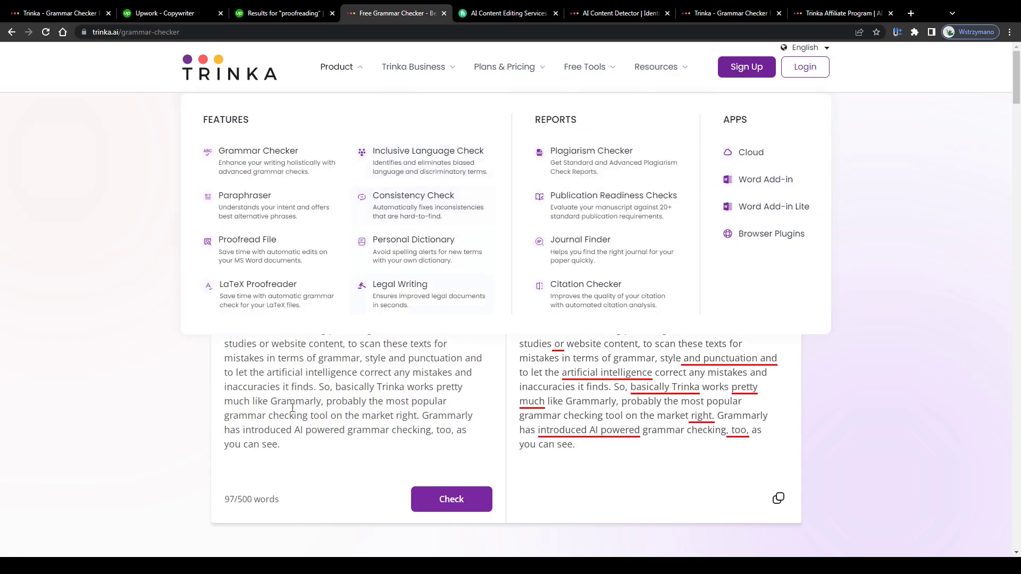
pyautogui.moveTo(406, 69)
pyautogui.moveTo(352, 70)
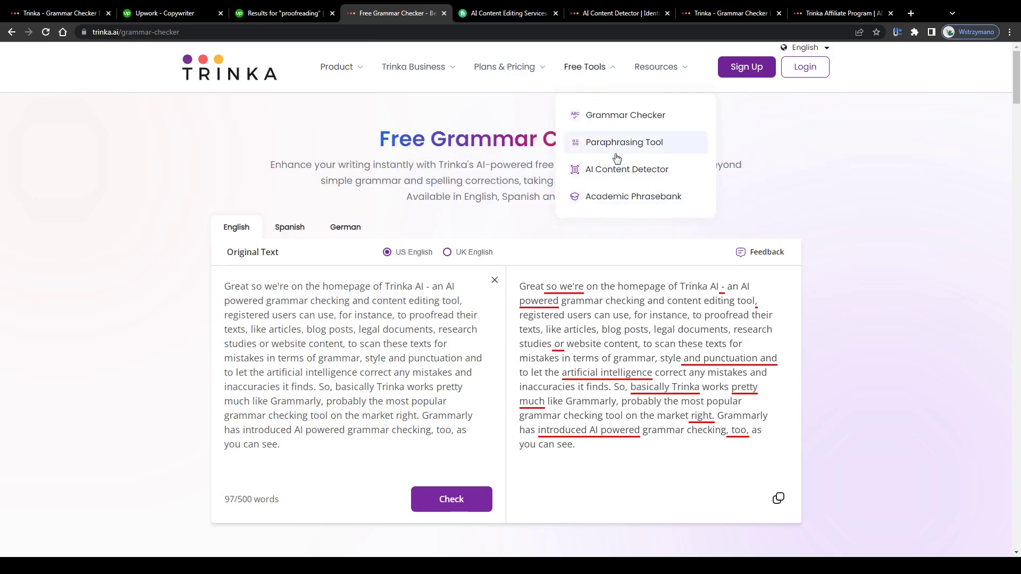
# Review the affiliate 25% paid-plan commission and other benefits, then return to the pricing page.
pyautogui.click(839, 15)
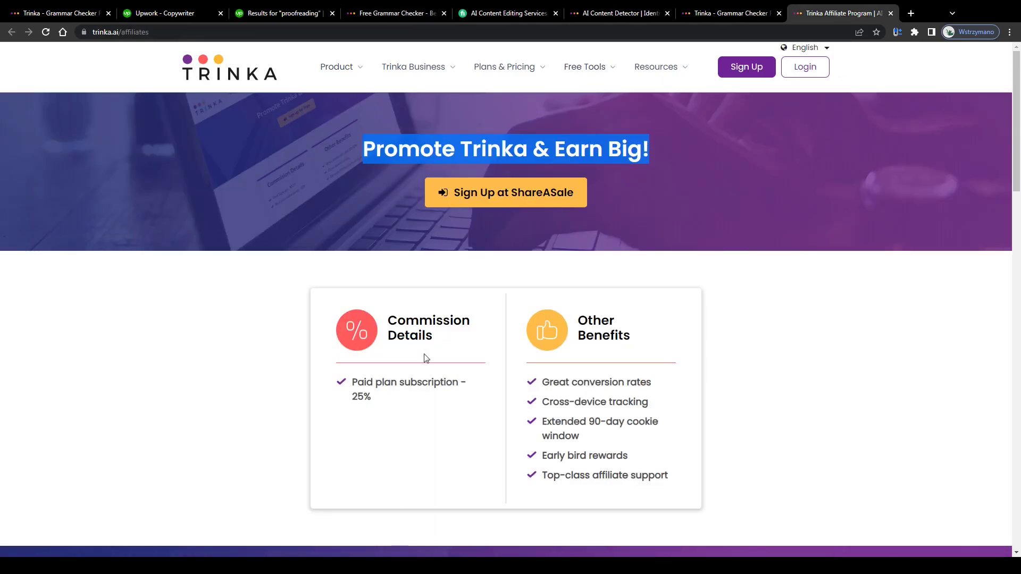
pyautogui.moveTo(352, 382); pyautogui.dragTo(376, 398)
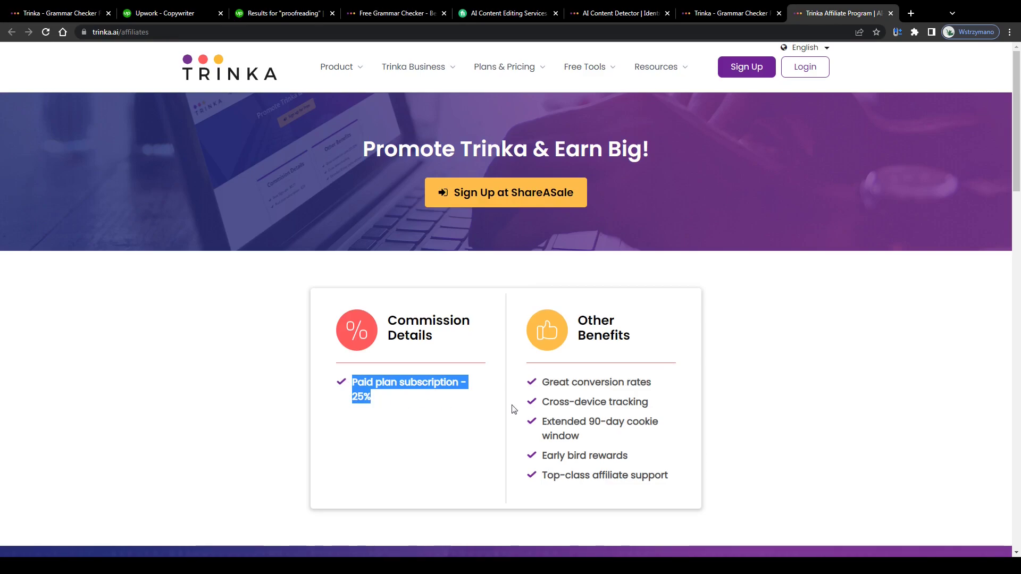
pyautogui.scroll(-3, 574, 393)
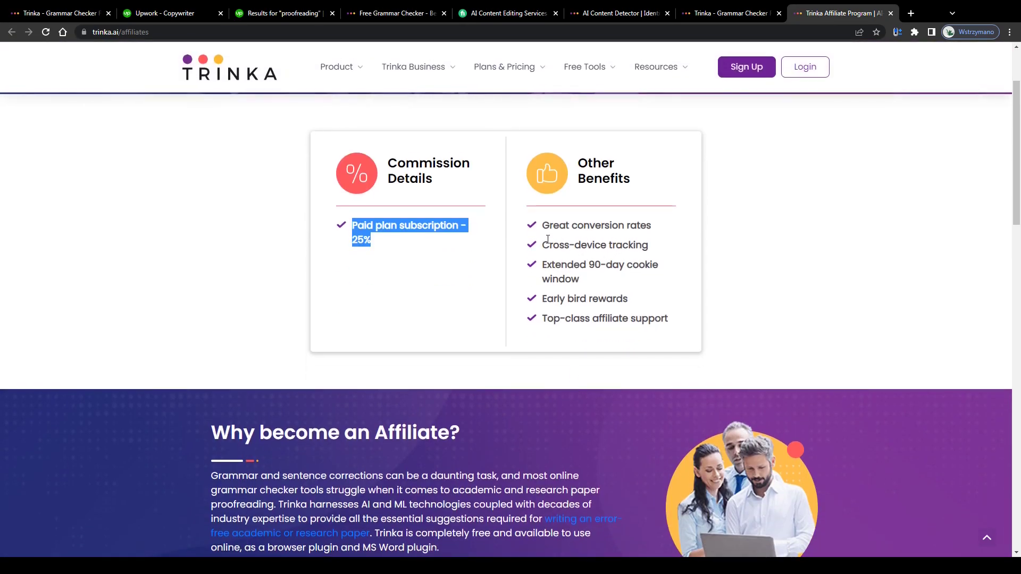
pyautogui.moveTo(541, 220); pyautogui.dragTo(658, 336)
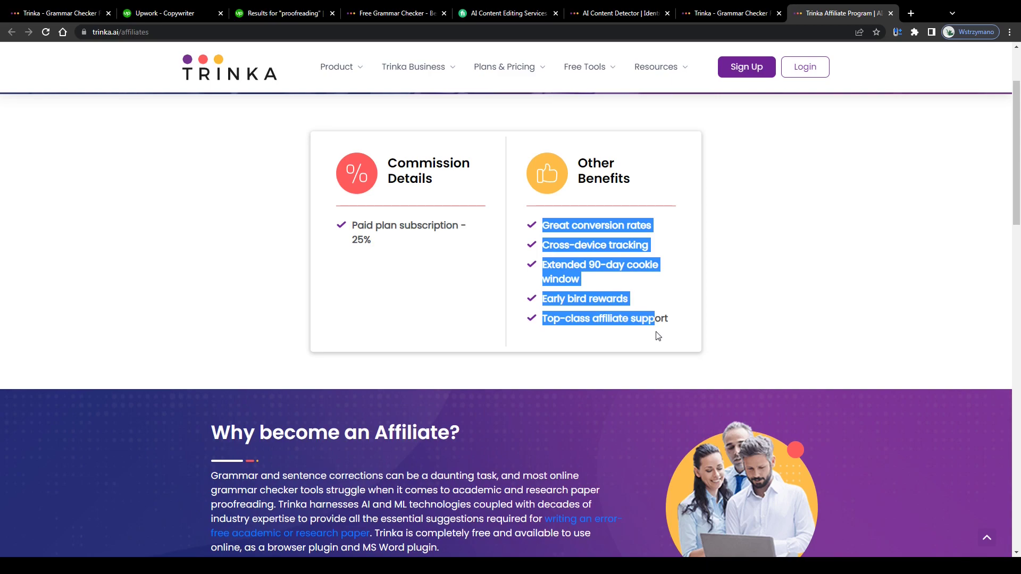
pyautogui.click(761, 283)
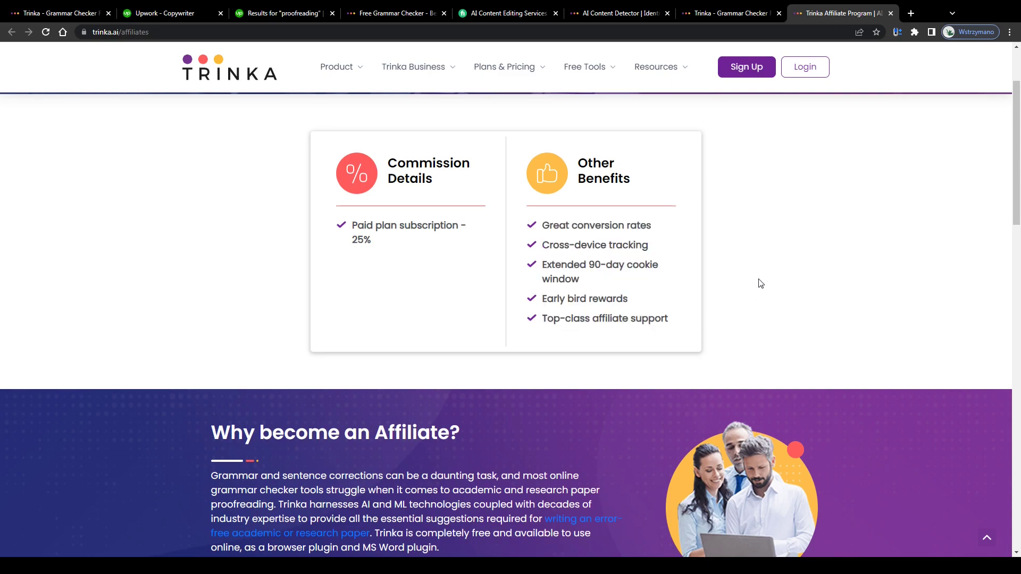
pyautogui.scroll(3, 761, 283)
pyautogui.click(734, 13)
pyautogui.scroll(3, 441, 244)
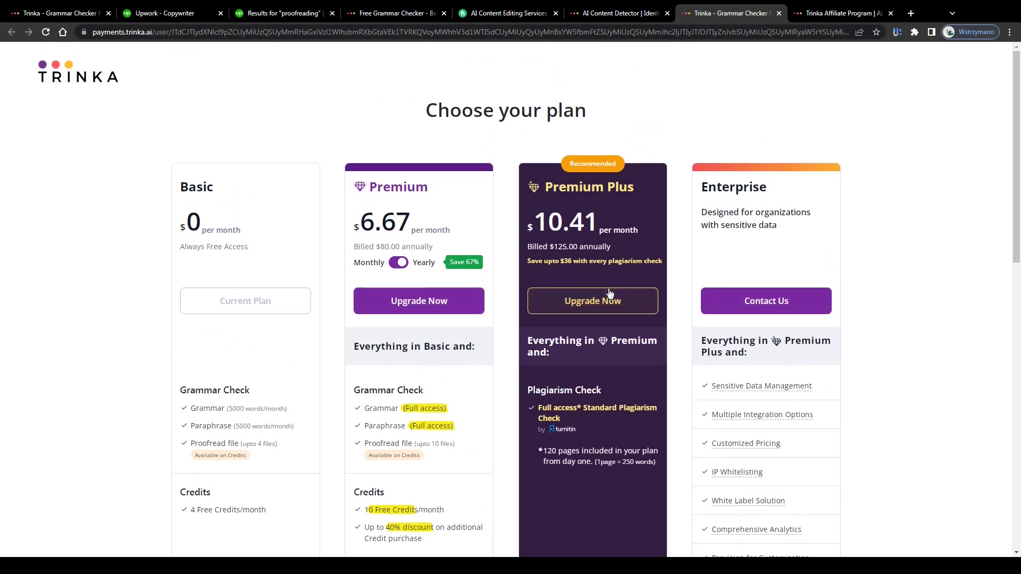
# Return to the Trinka Affiliate Program page and scroll into its benefits list.
pyautogui.scroll(-1, 455, 274)
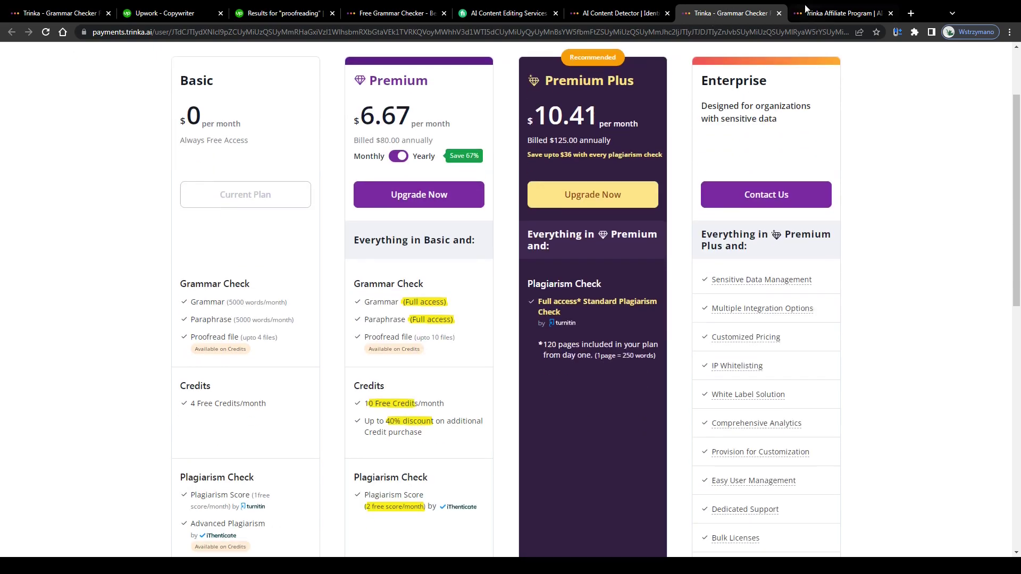
pyautogui.click(840, 13)
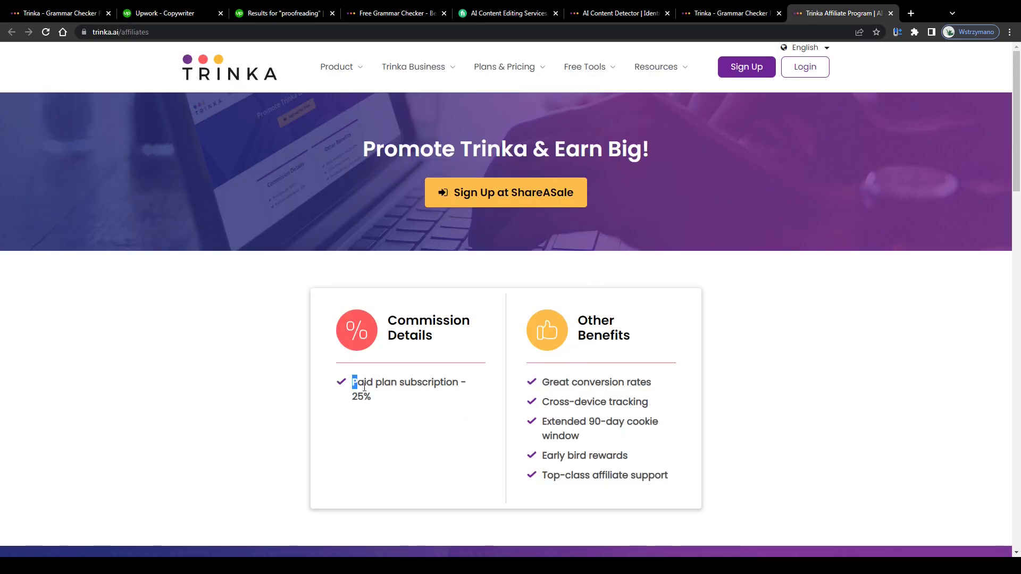
pyautogui.moveTo(353, 383); pyautogui.dragTo(383, 399)
pyautogui.scroll(-3, 608, 330)
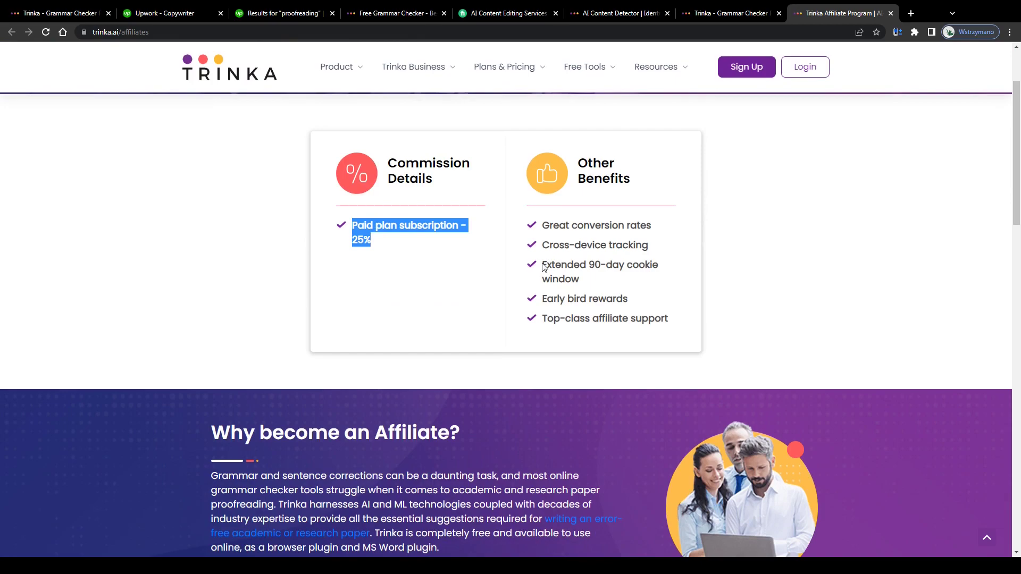
# Highlight the Extended 90-day cookie window benefit, then scroll down to the Affiliate FAQs.
pyautogui.moveTo(542, 264); pyautogui.dragTo(590, 281)
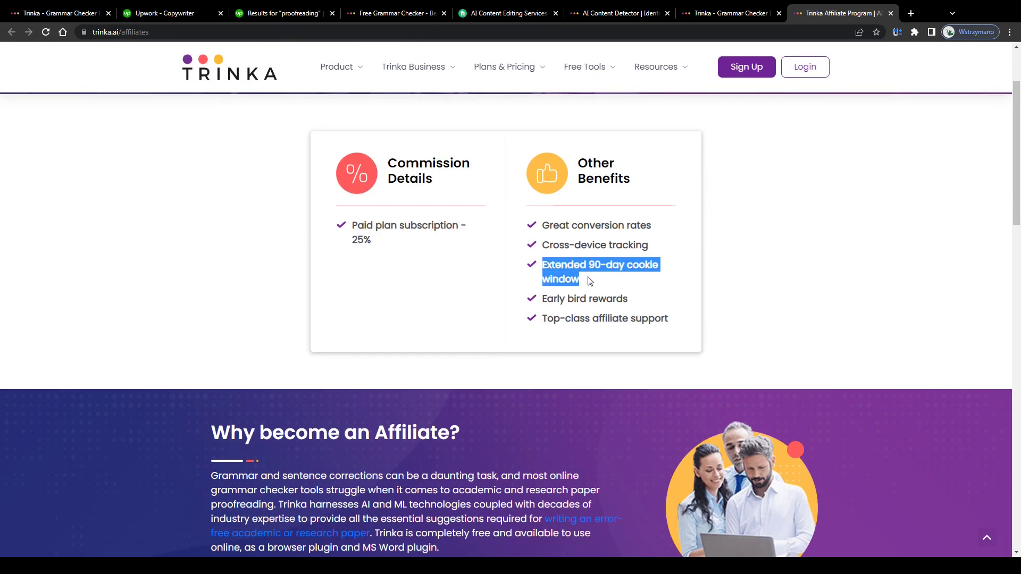
pyautogui.click(589, 280)
pyautogui.tripleClick(588, 278)
pyautogui.click(588, 278)
pyautogui.scroll(-4, 582, 272)
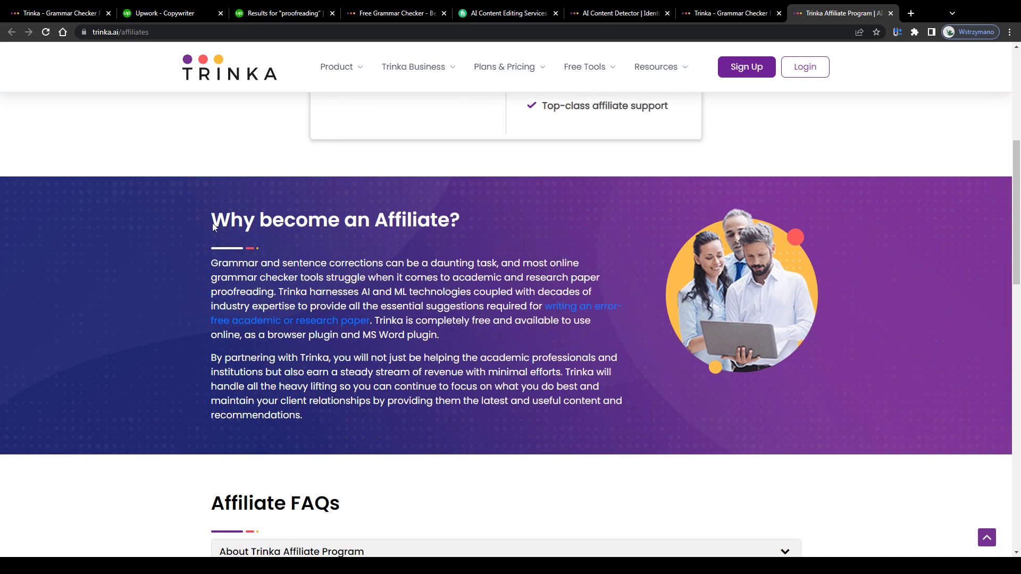
pyautogui.moveTo(212, 227); pyautogui.dragTo(511, 224)
pyautogui.scroll(-4, 512, 224)
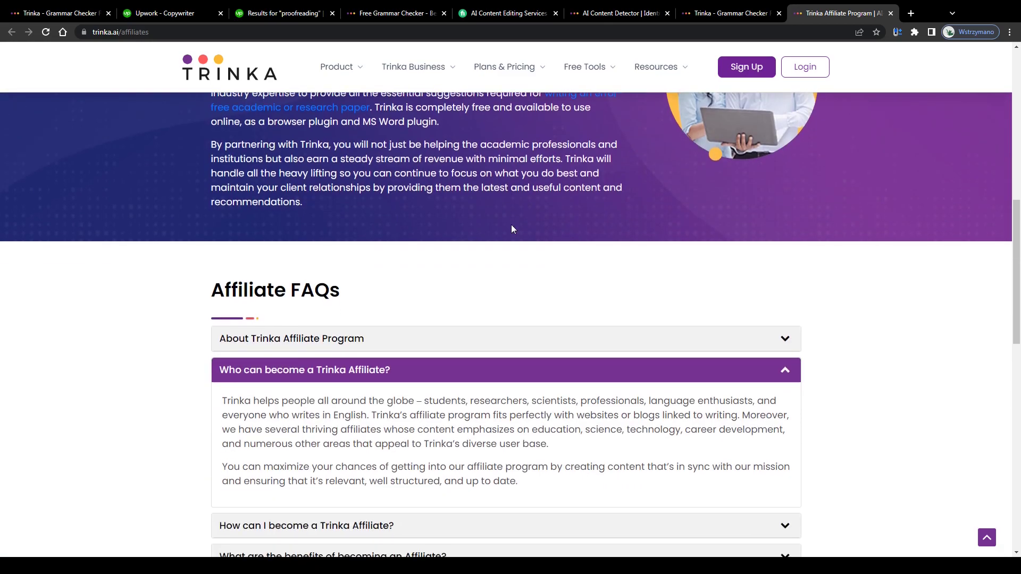
pyautogui.scroll(-3, 512, 225)
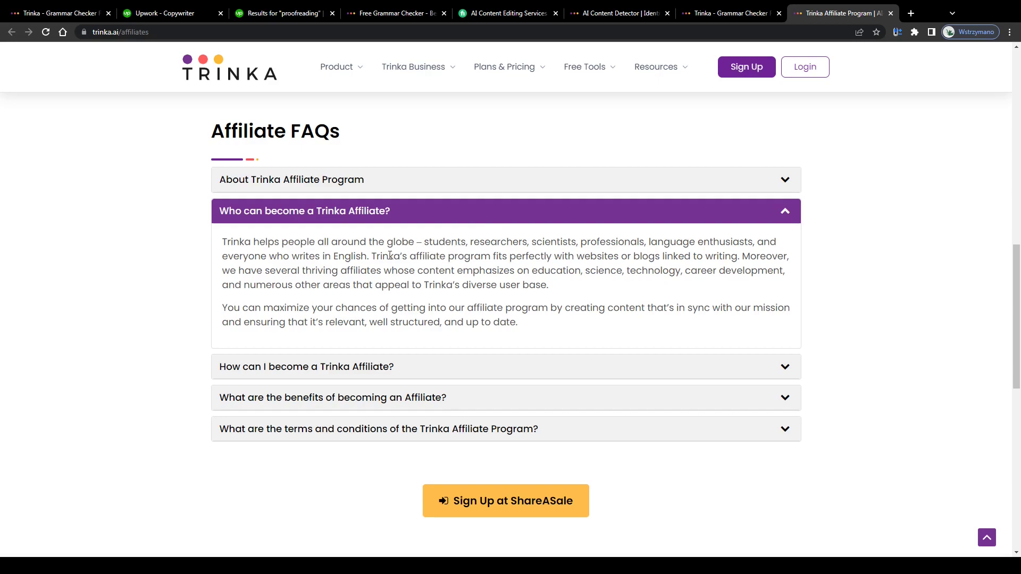
# Highlight the 'Who can become a Trinka Affiliate?' answer, then switch to the empty example_text_01 editor.
pyautogui.moveTo(368, 257); pyautogui.dragTo(527, 323)
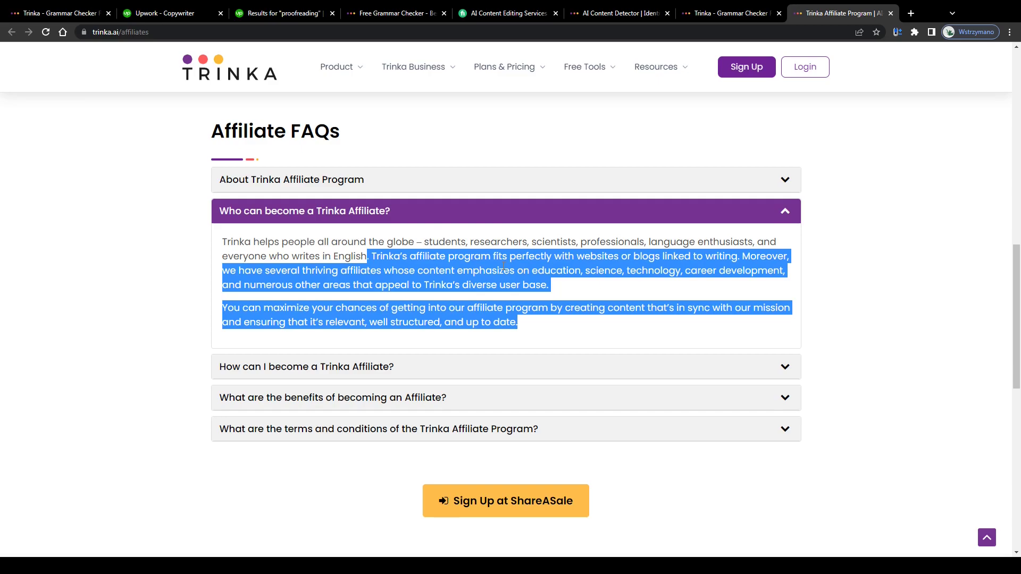
pyautogui.scroll(-2, 494, 305)
pyautogui.scroll(-2, 492, 303)
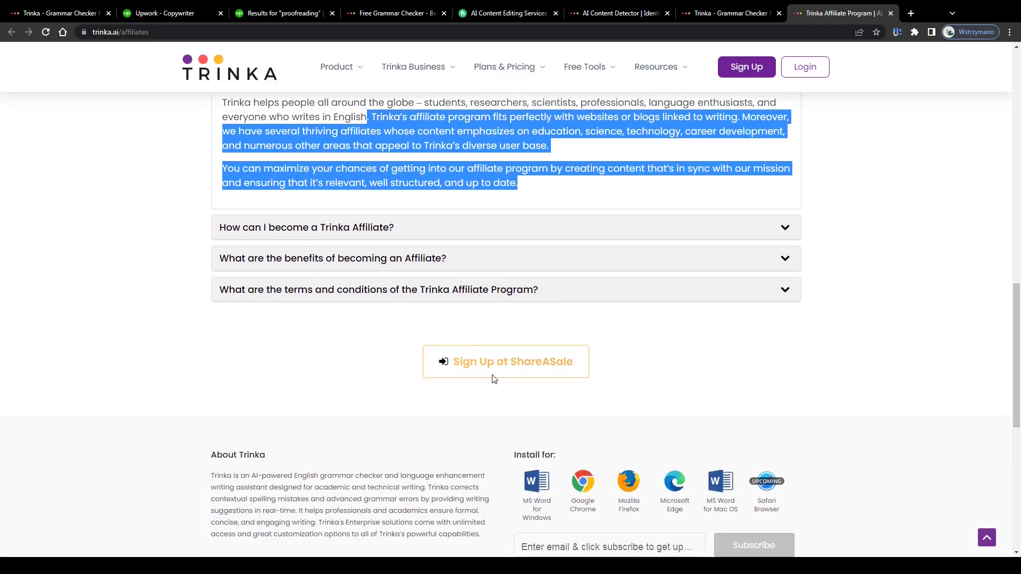
pyautogui.scroll(3, 492, 303)
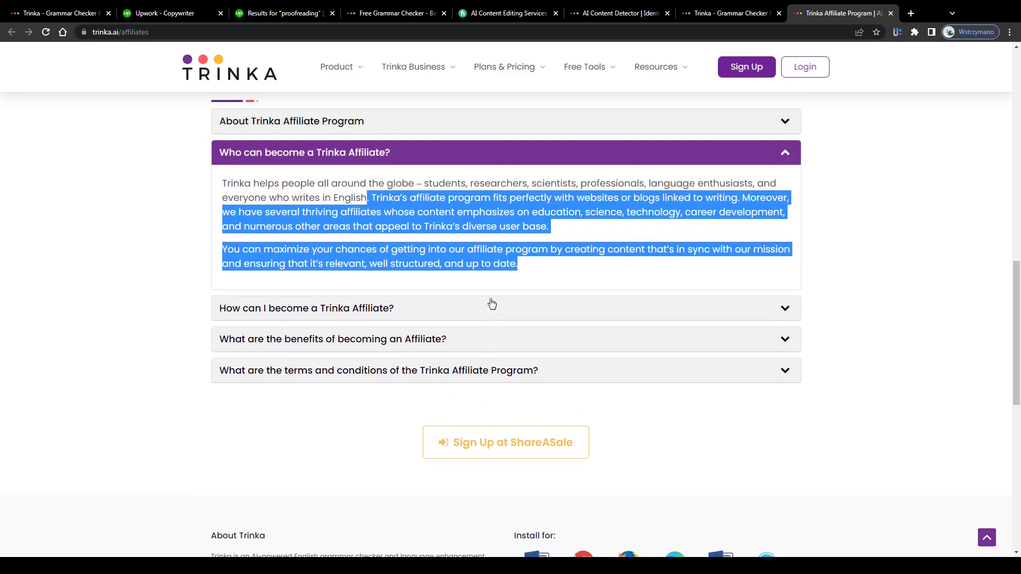
pyautogui.click(866, 349)
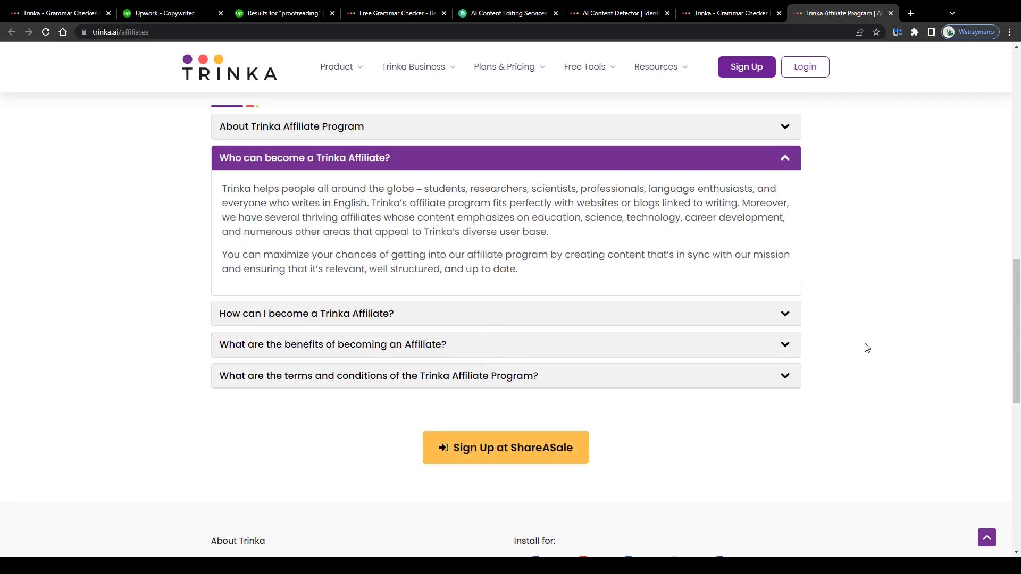
pyautogui.scroll(5, 867, 348)
pyautogui.click(60, 9)
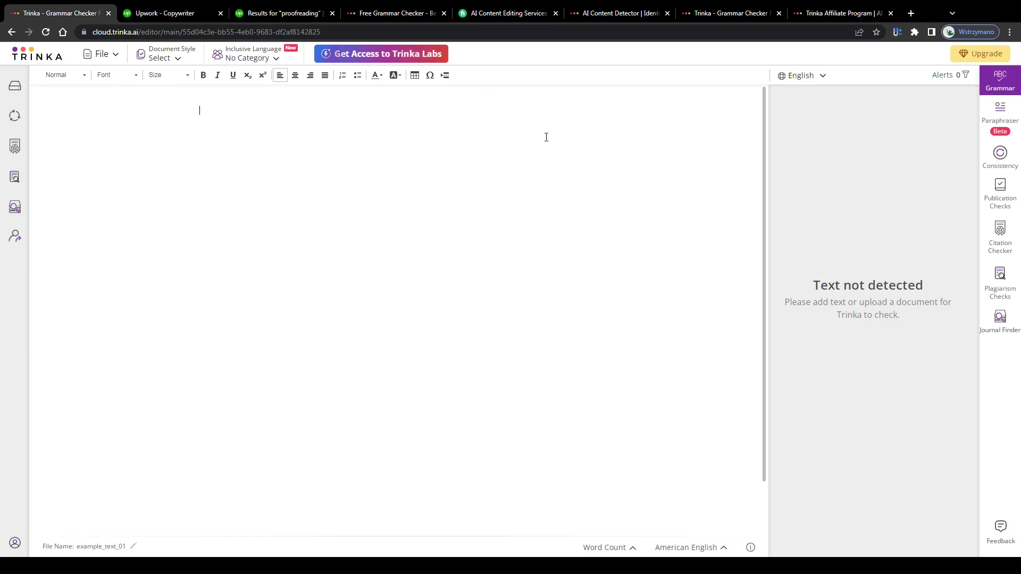
# Pass through the pricing page and return to the top of the 'Promote Trinka & Earn Big!' affiliate page.
pyautogui.click(727, 14)
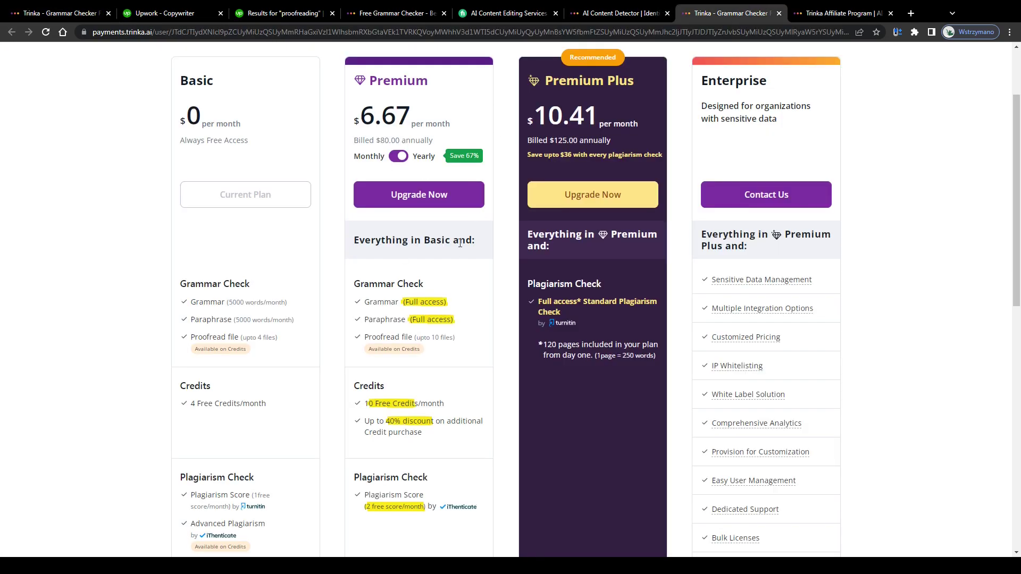
pyautogui.scroll(2, 460, 243)
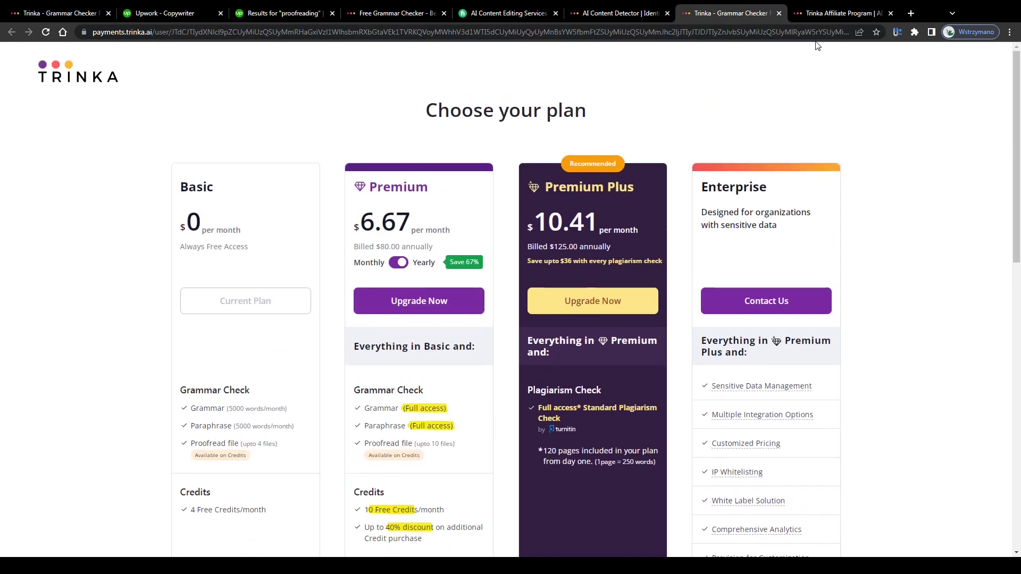
pyautogui.click(825, 15)
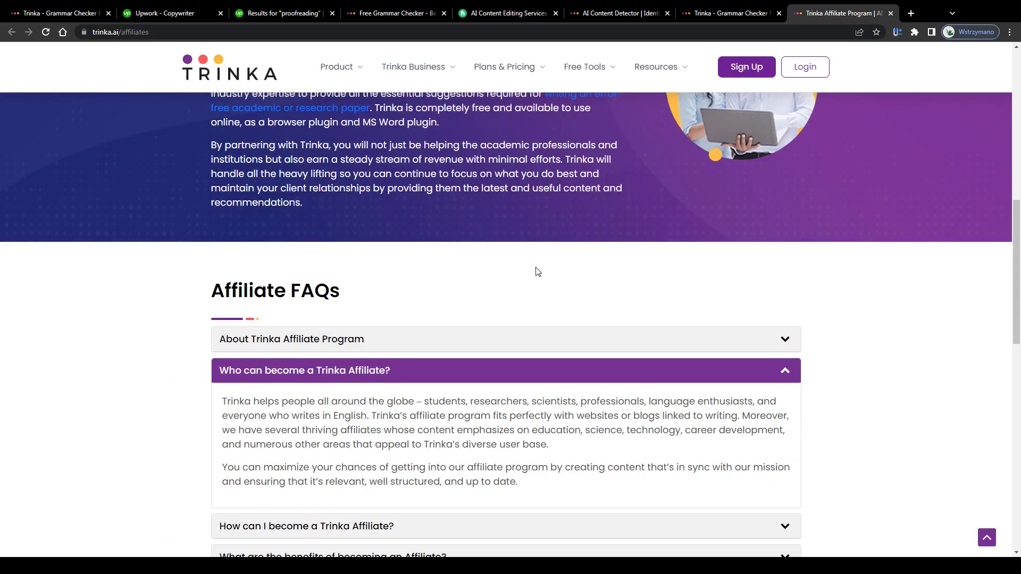
pyautogui.scroll(10, 535, 267)
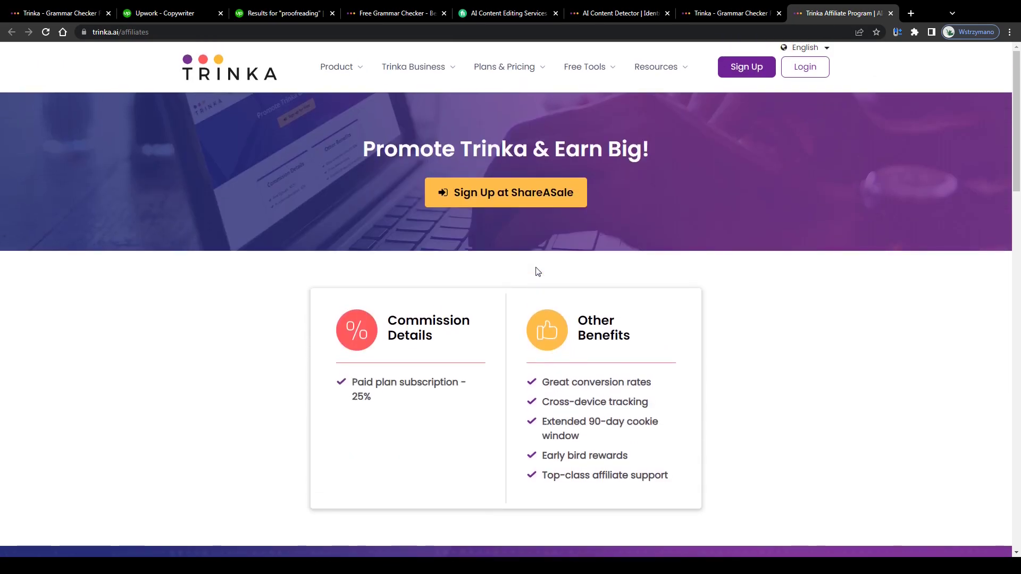